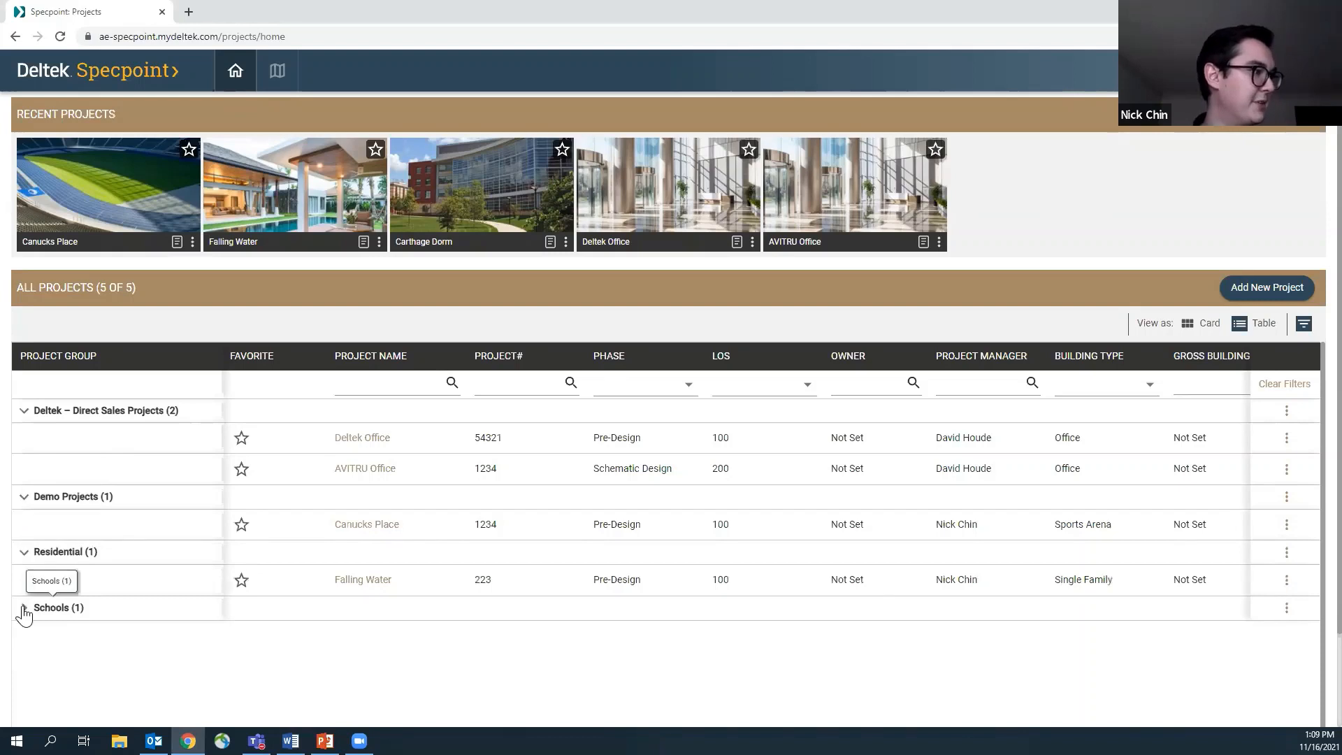
Expand the Schools project group, then check the Canucks Place project details and open that project's dashboard
click(24, 607)
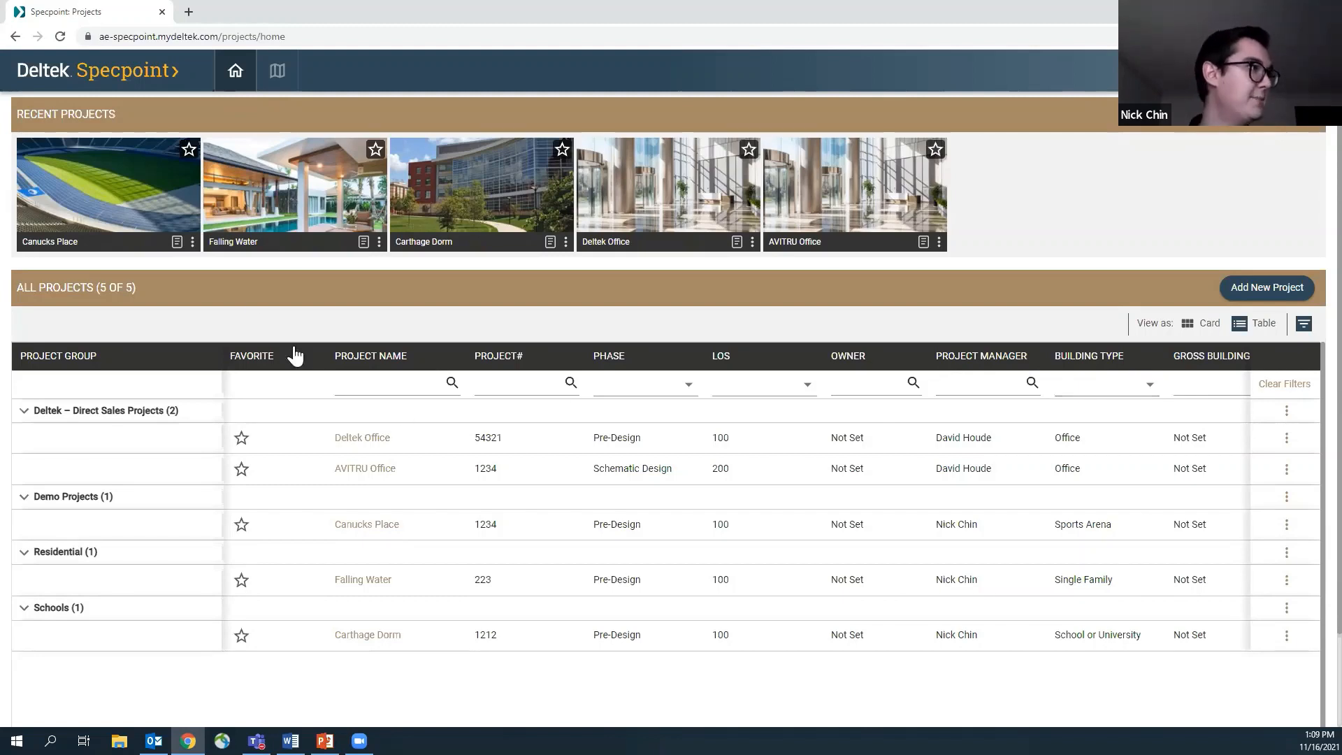
click(176, 240)
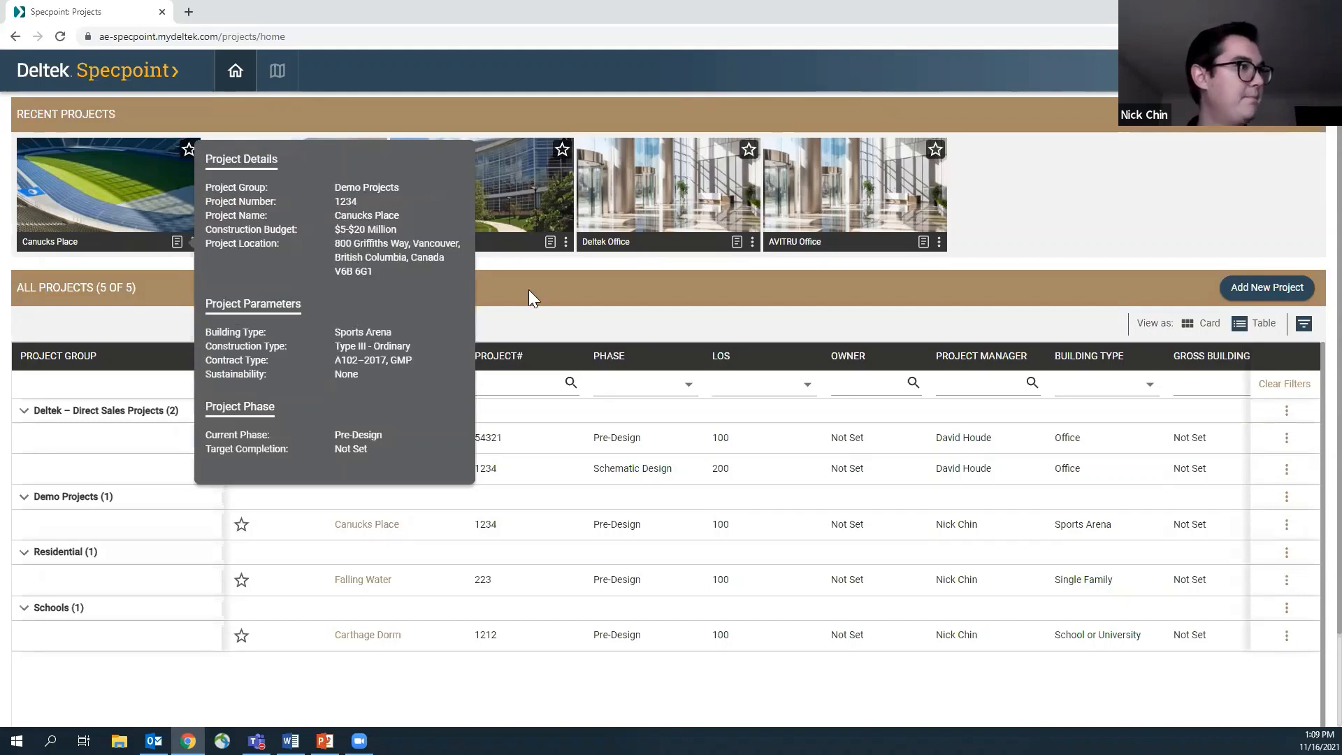
click(193, 242)
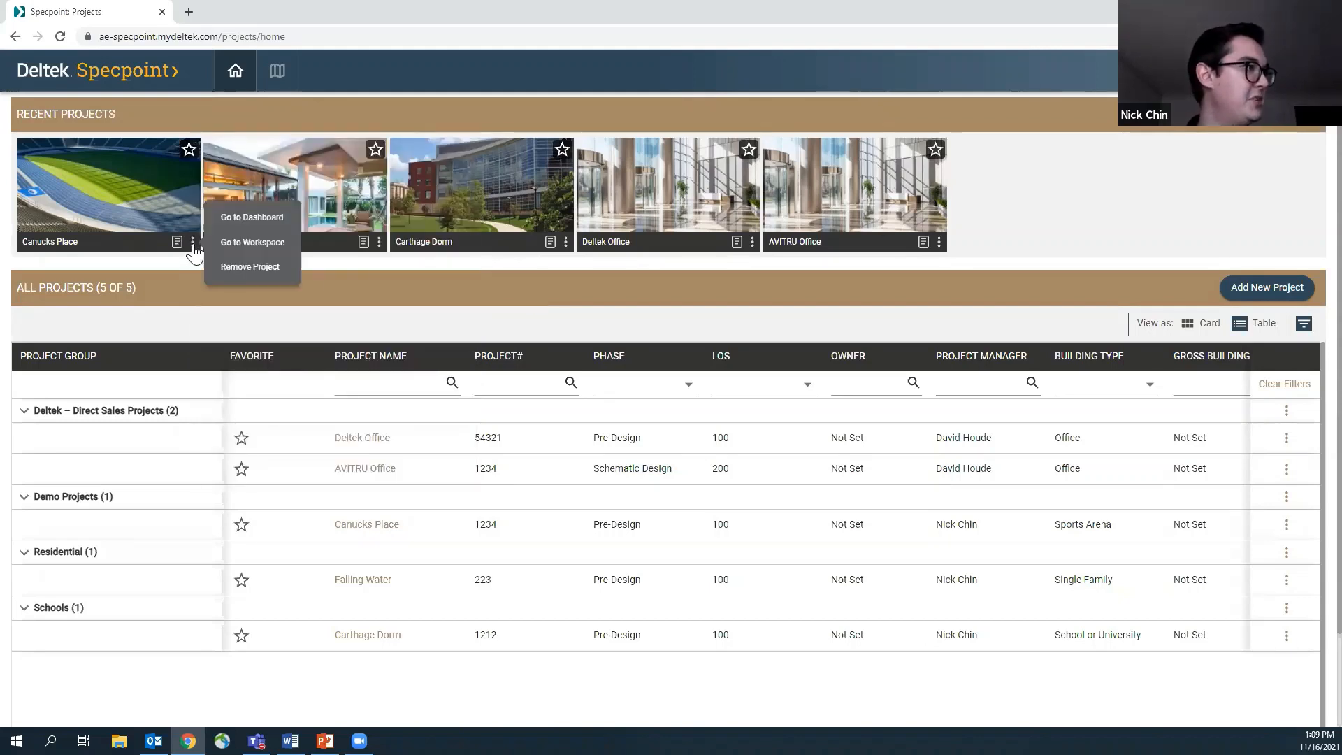
click(265, 215)
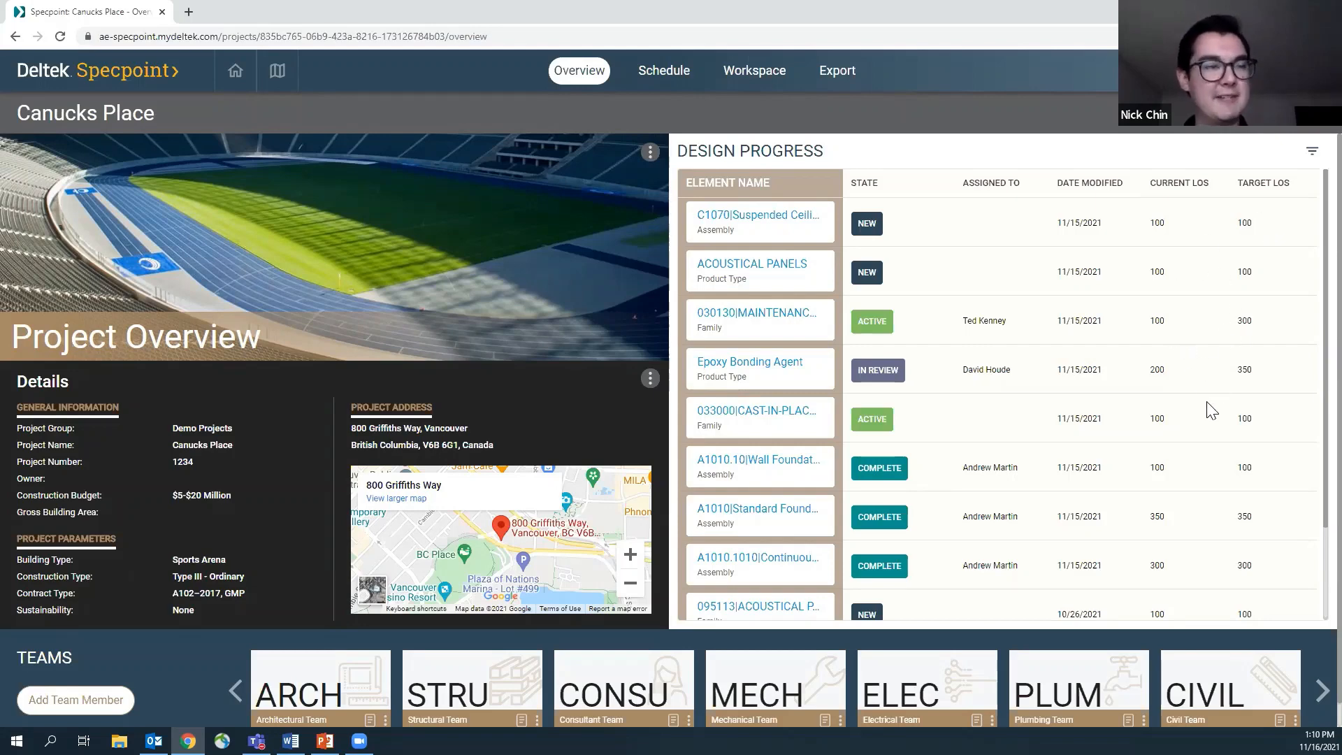
Review the Architectural Team's member list and the role and contact details of both members
scroll(281, 700, down, 1)
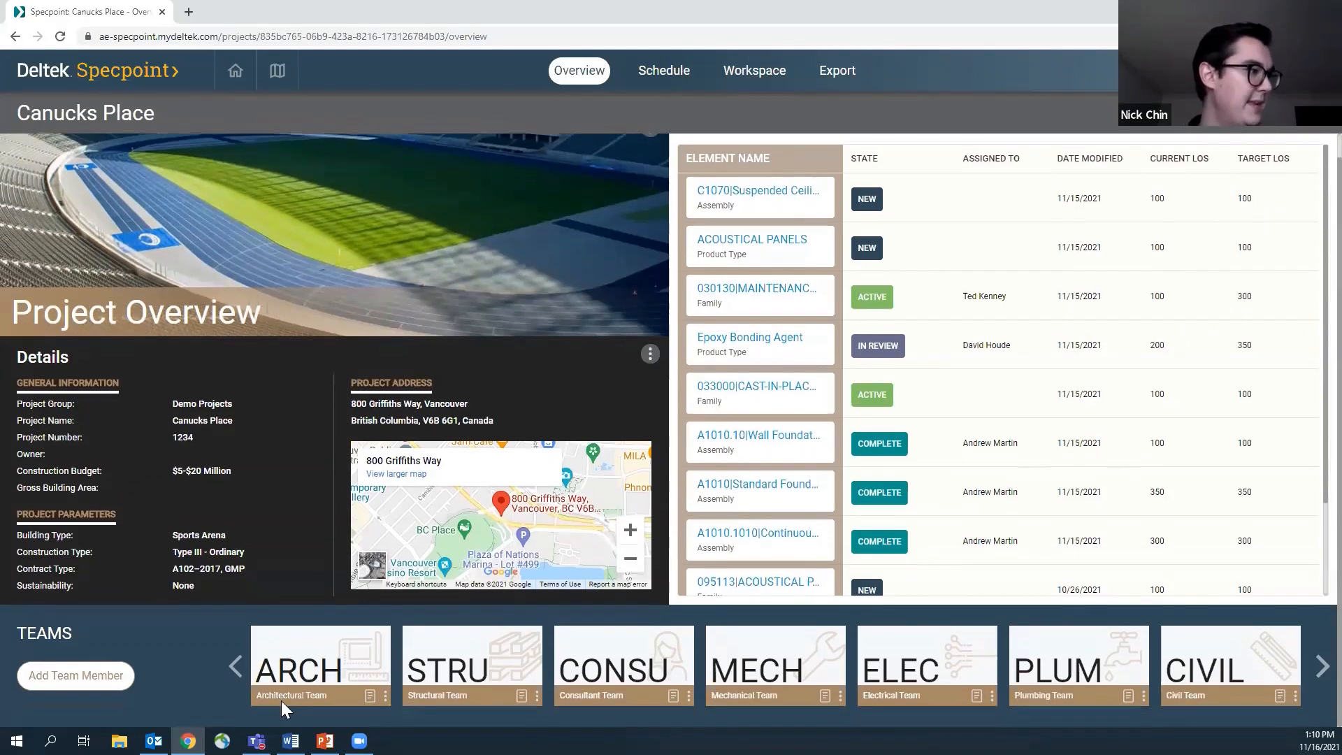
click(368, 696)
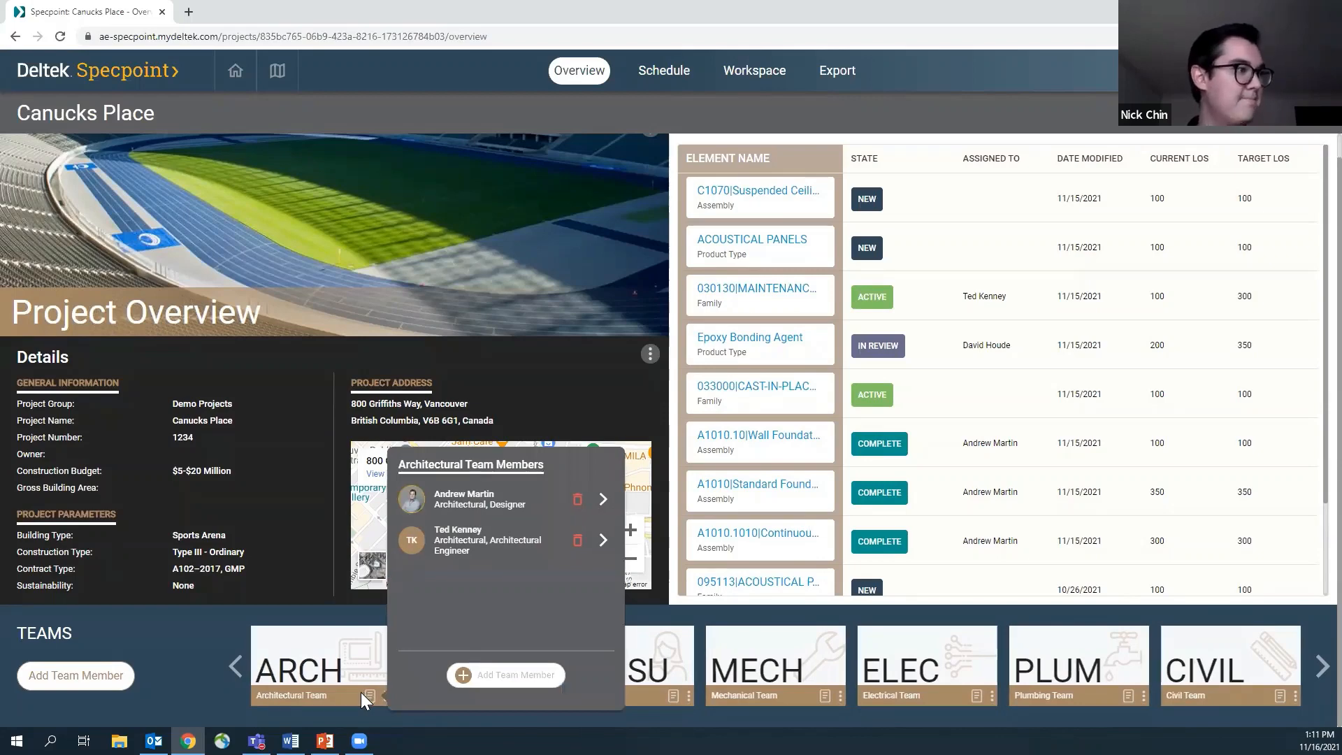
click(601, 501)
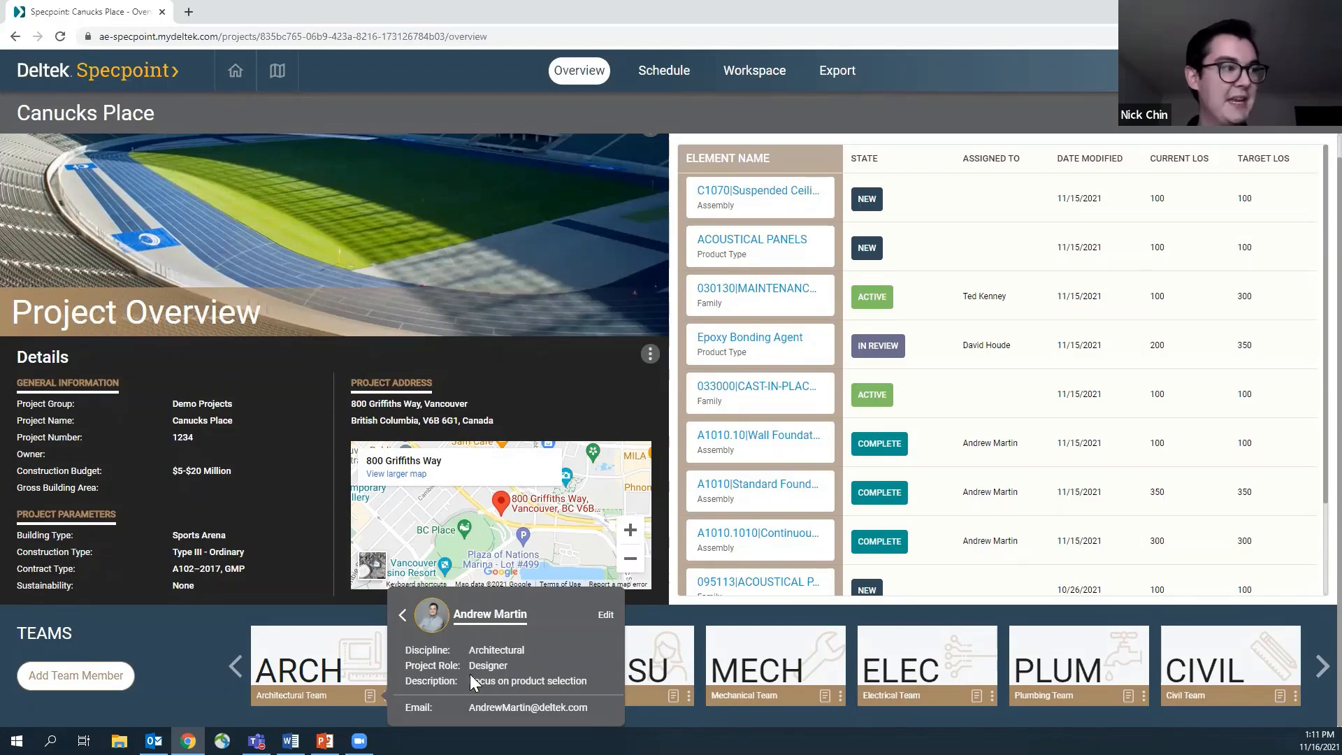
click(372, 700)
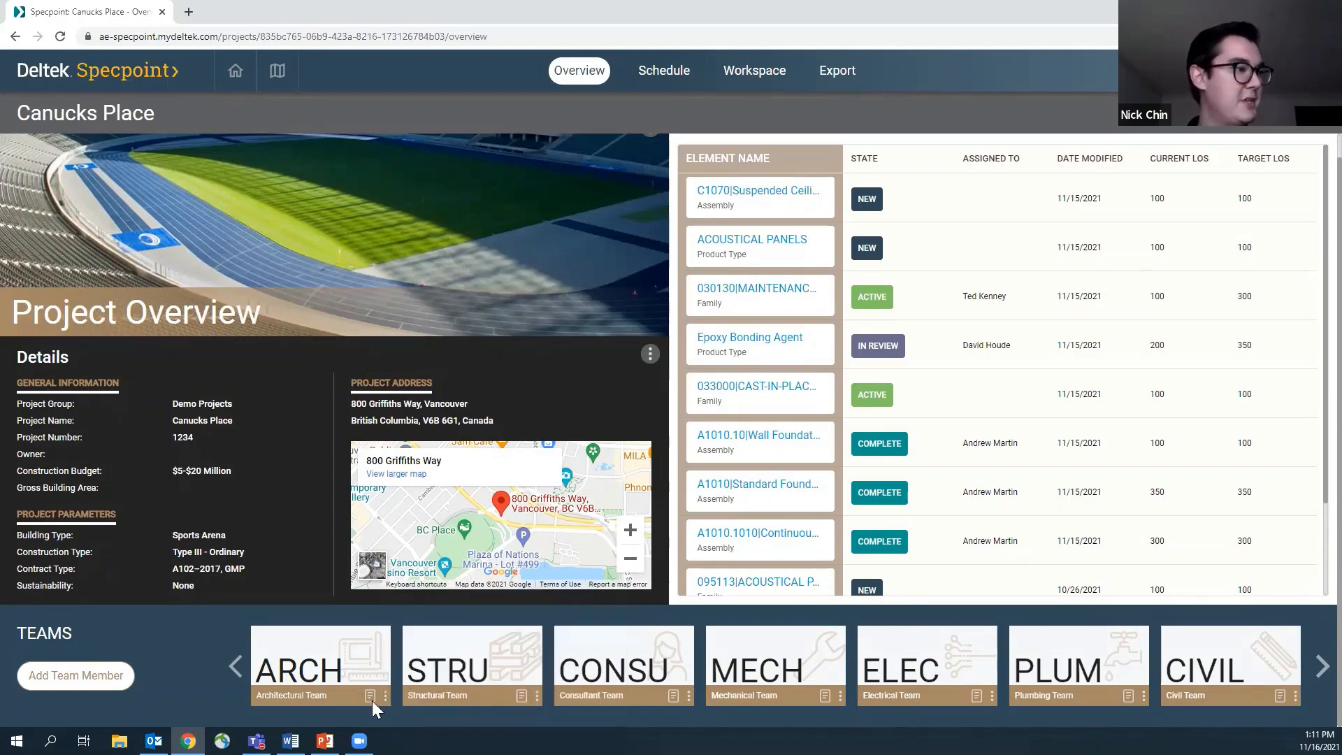
click(373, 697)
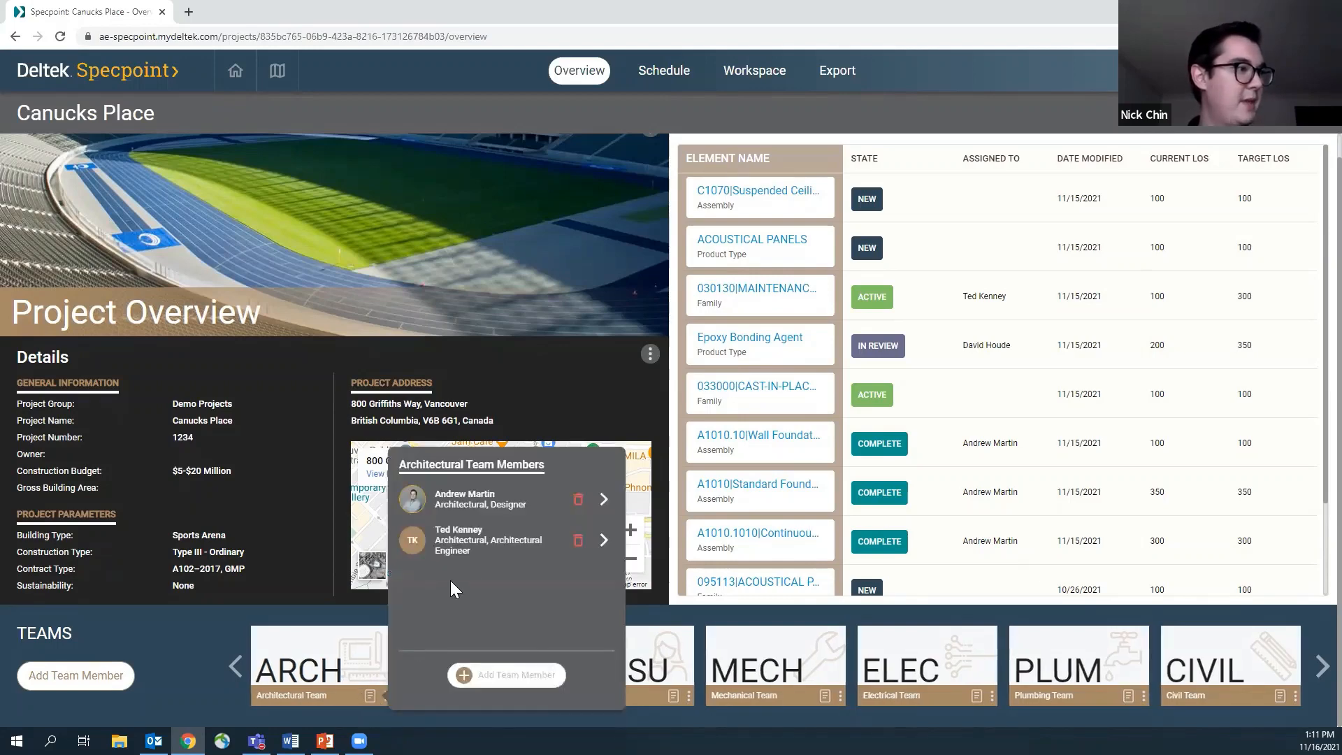
click(603, 542)
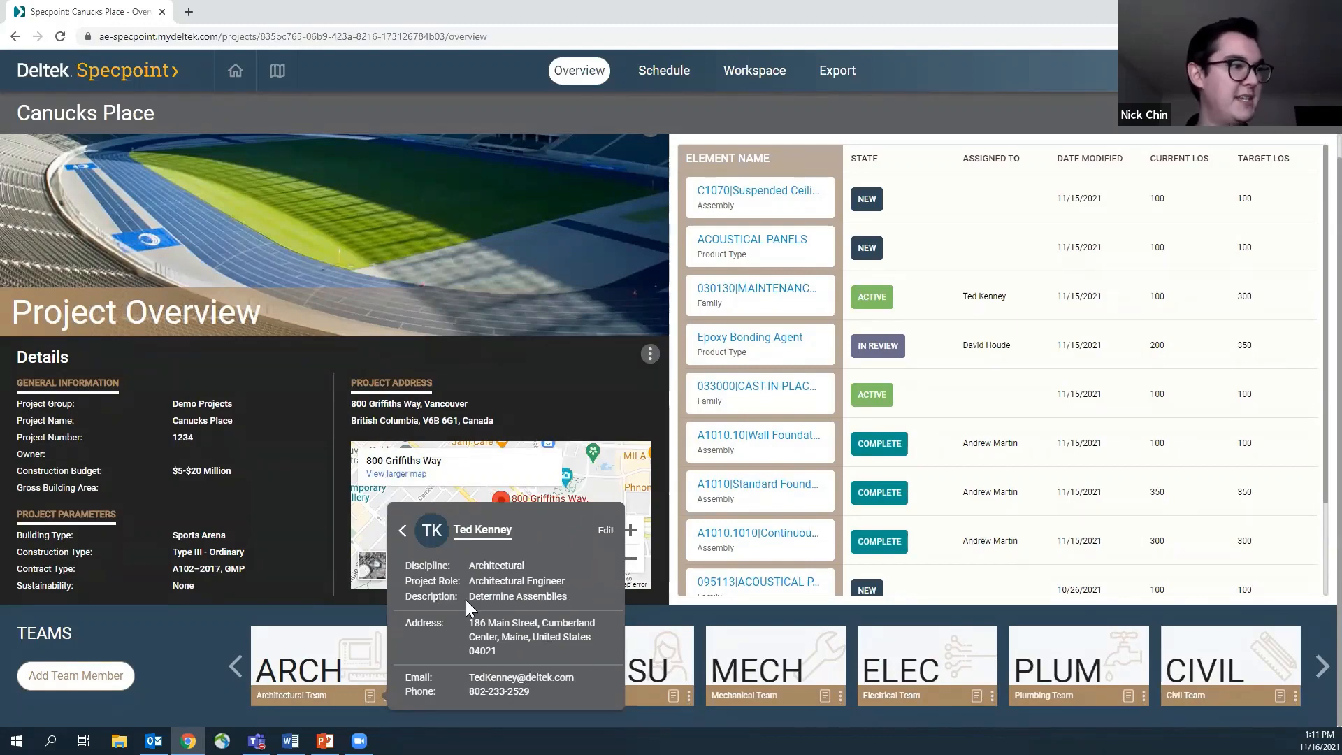
click(288, 608)
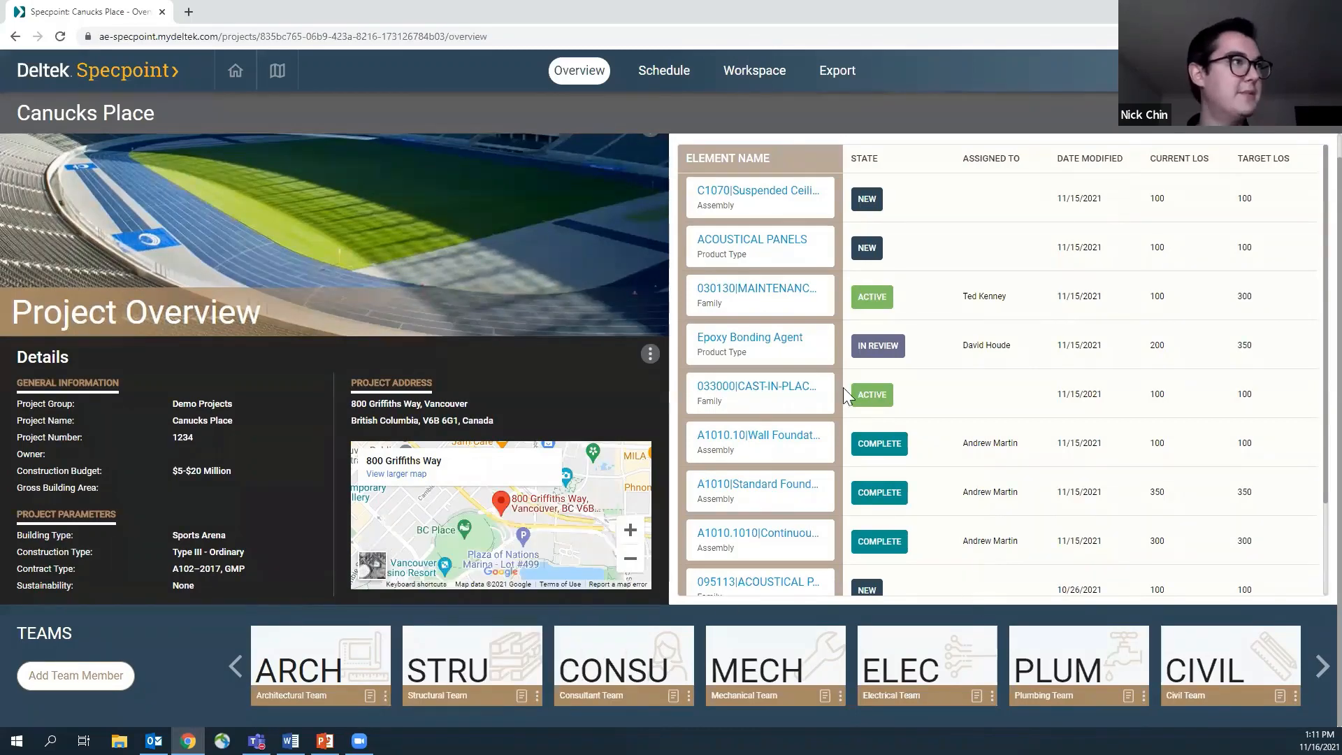
Open the project workspace, filter the project elements to the Ceilings category and hide the categories list
click(769, 73)
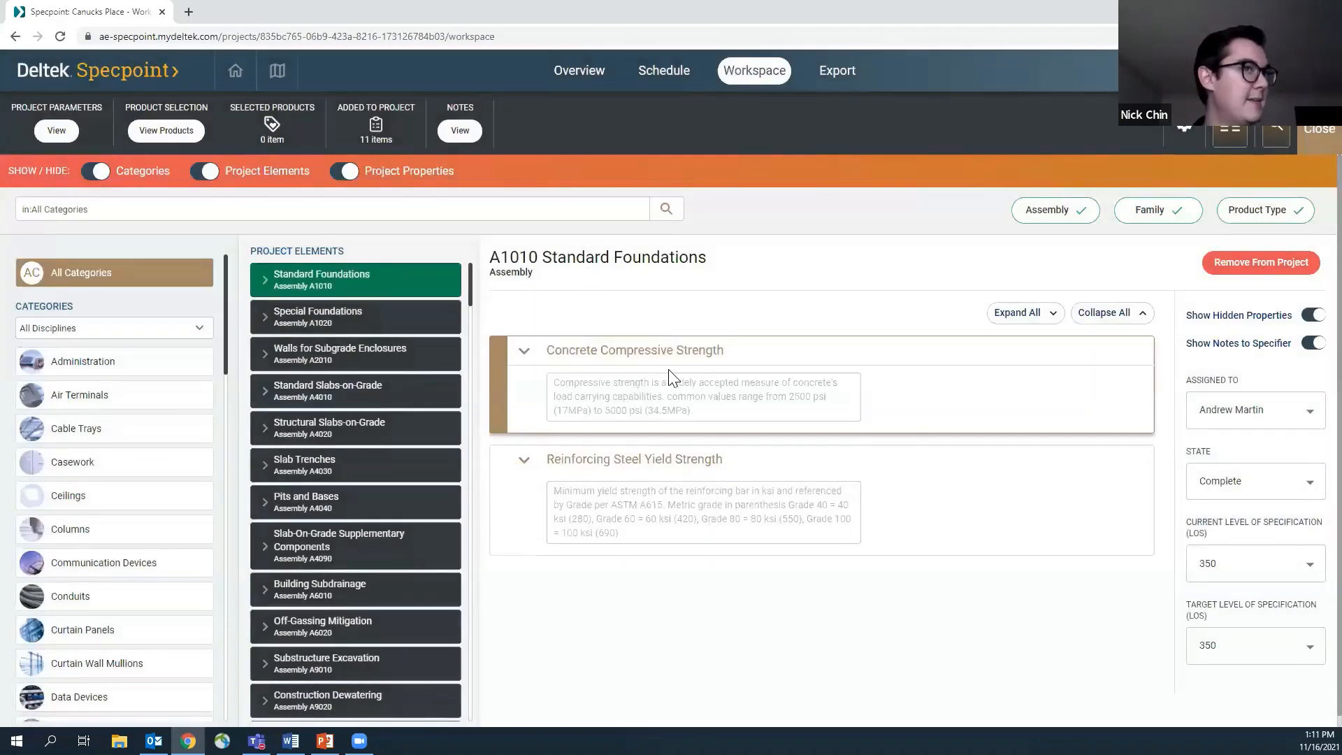
click(684, 385)
click(559, 495)
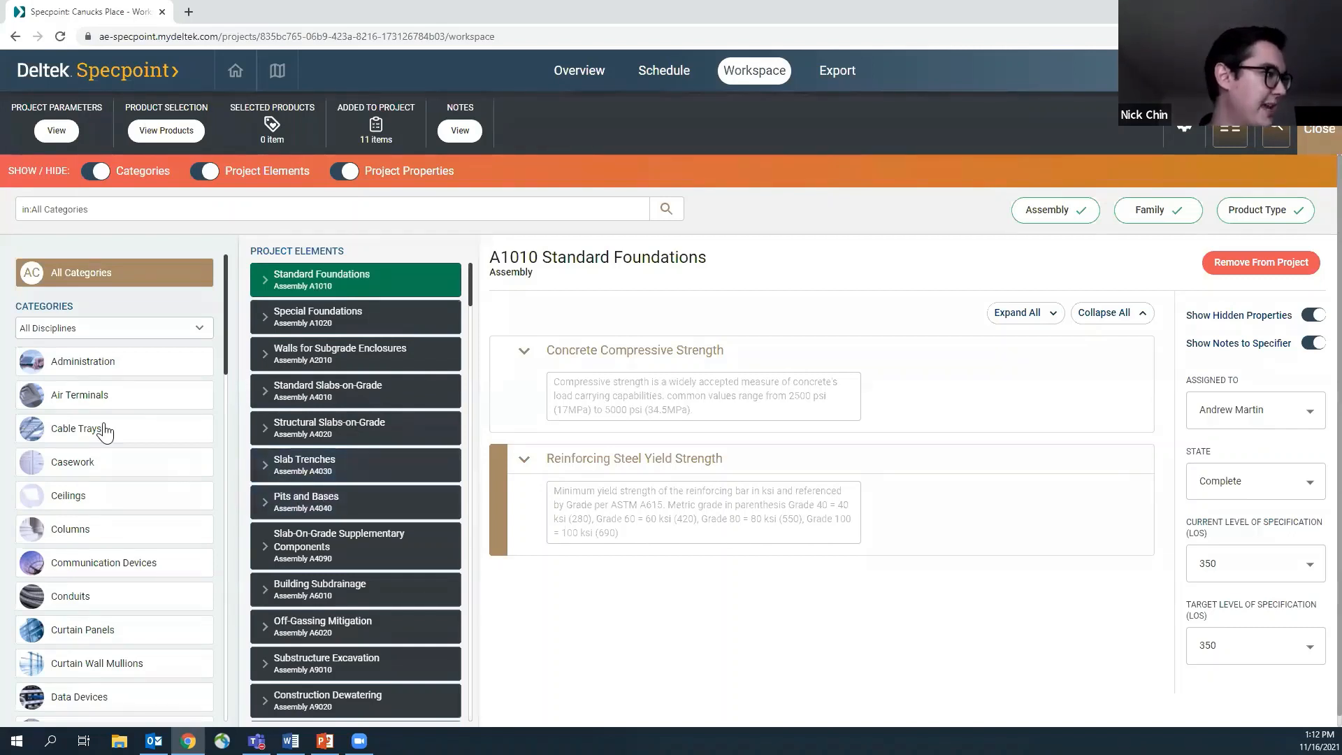
scroll(92, 439, down, 1)
click(86, 439)
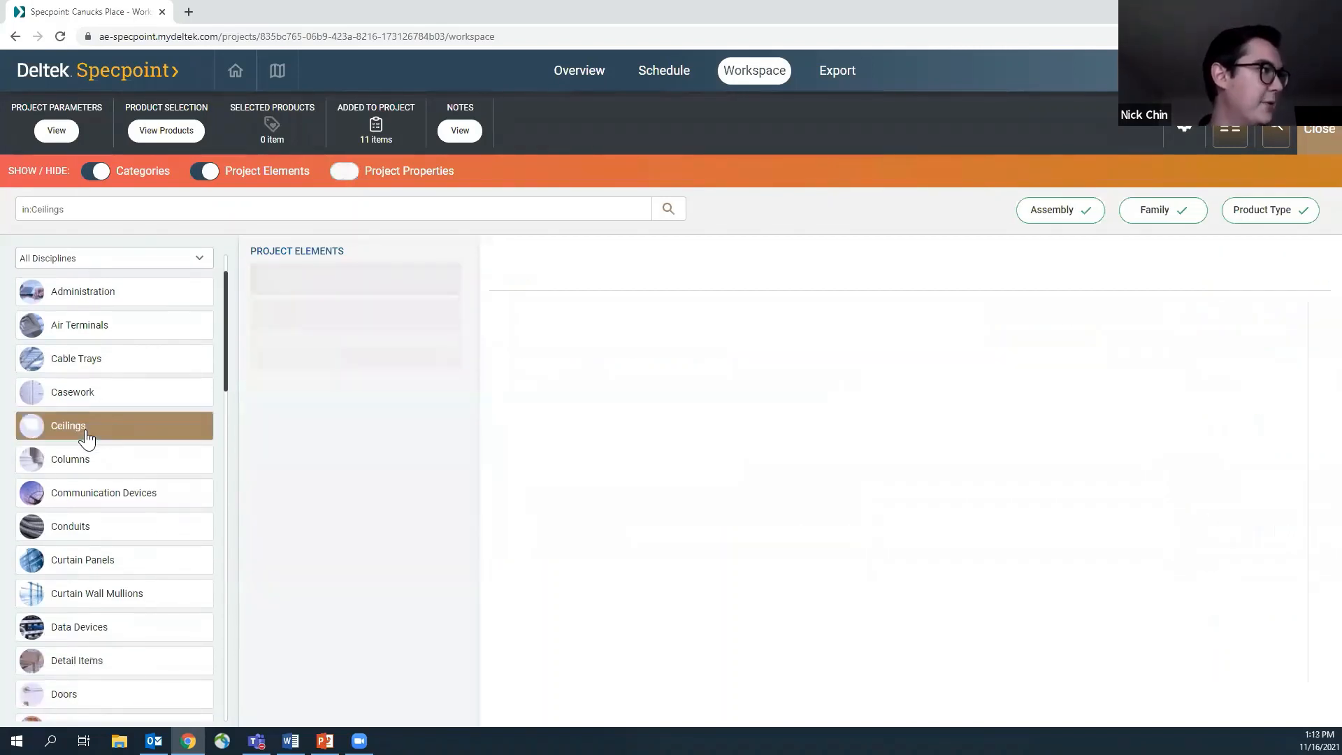
click(97, 174)
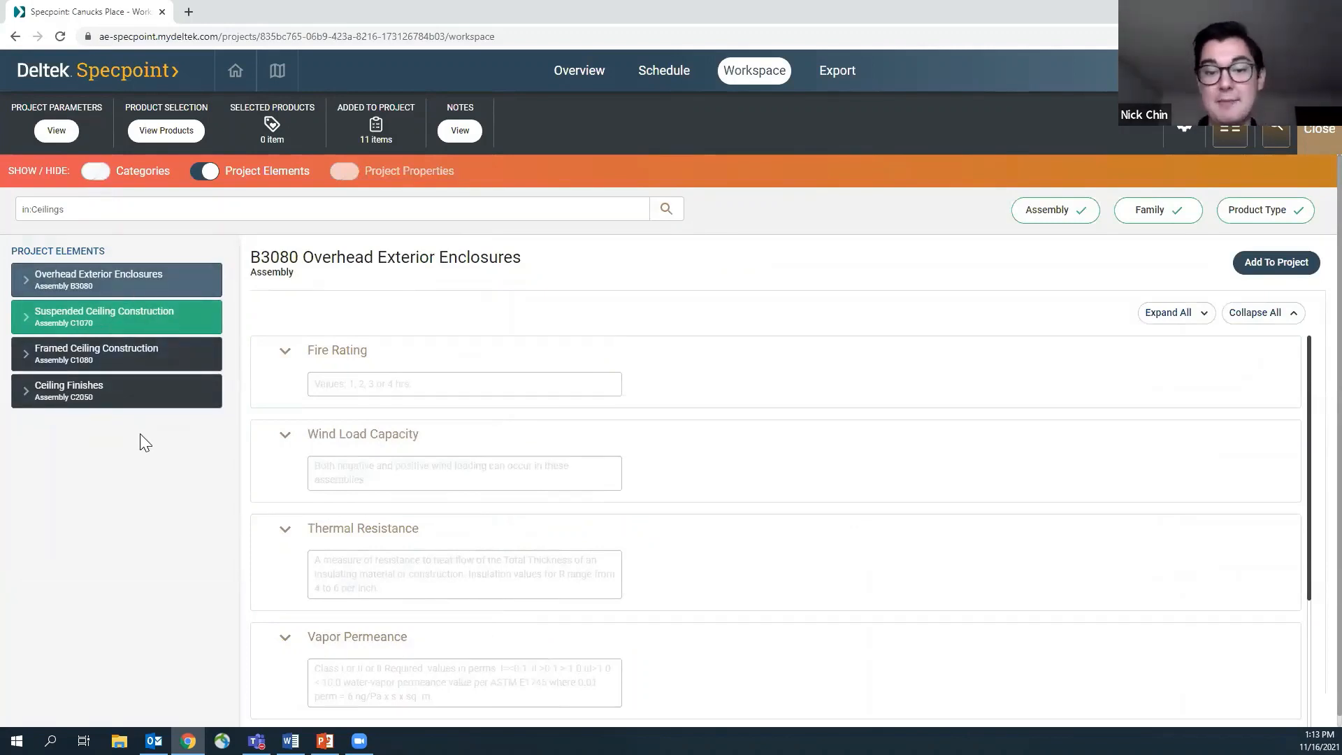
For the C1070 Suspended Ceiling Construction assembly, set Ceiling Attenuation Class to 30 and Noise Reduction Coefficient to .90
click(83, 323)
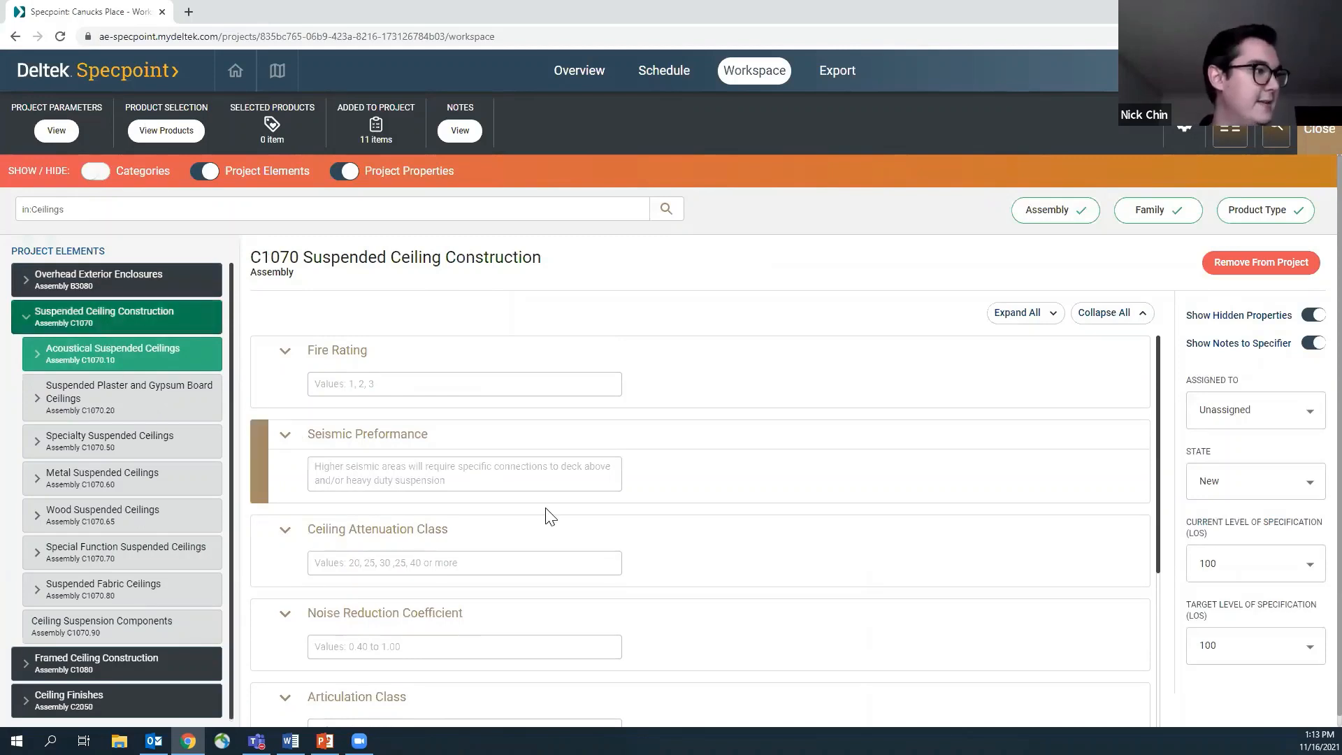
scroll(545, 515, down, 2)
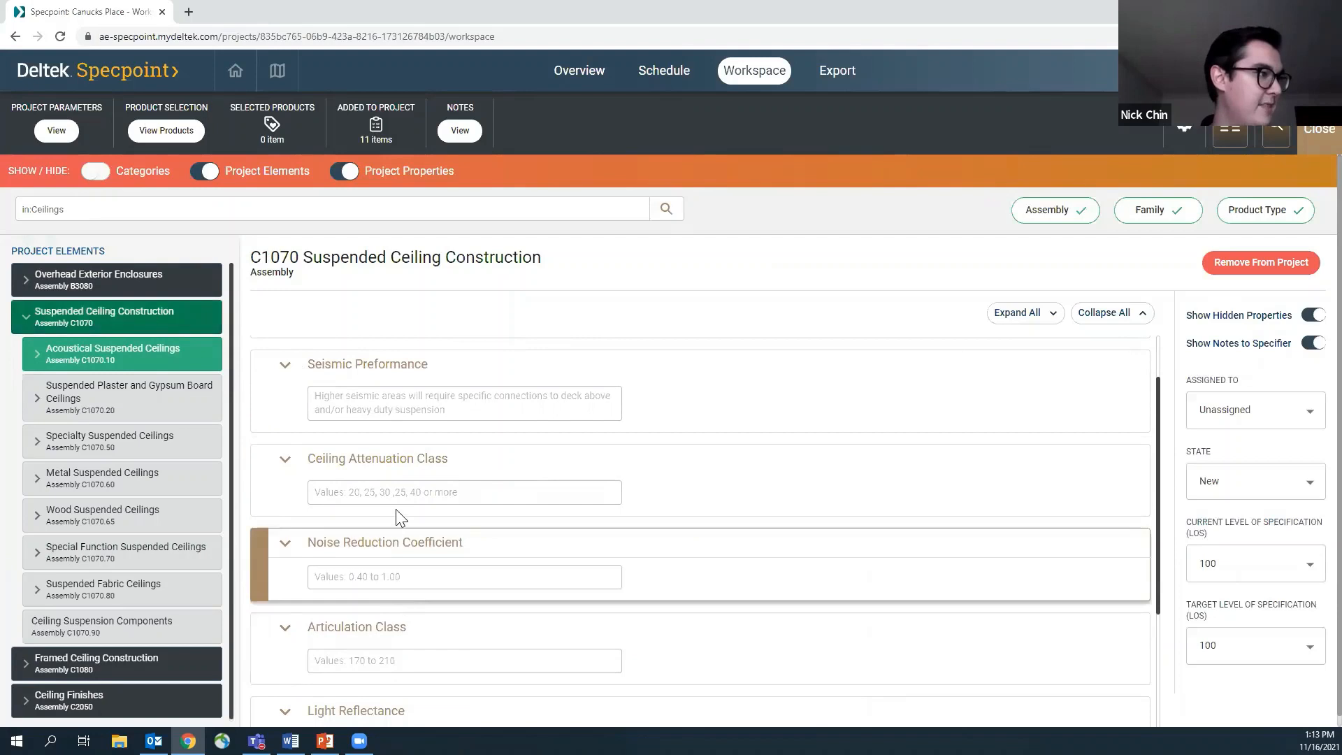
click(405, 494)
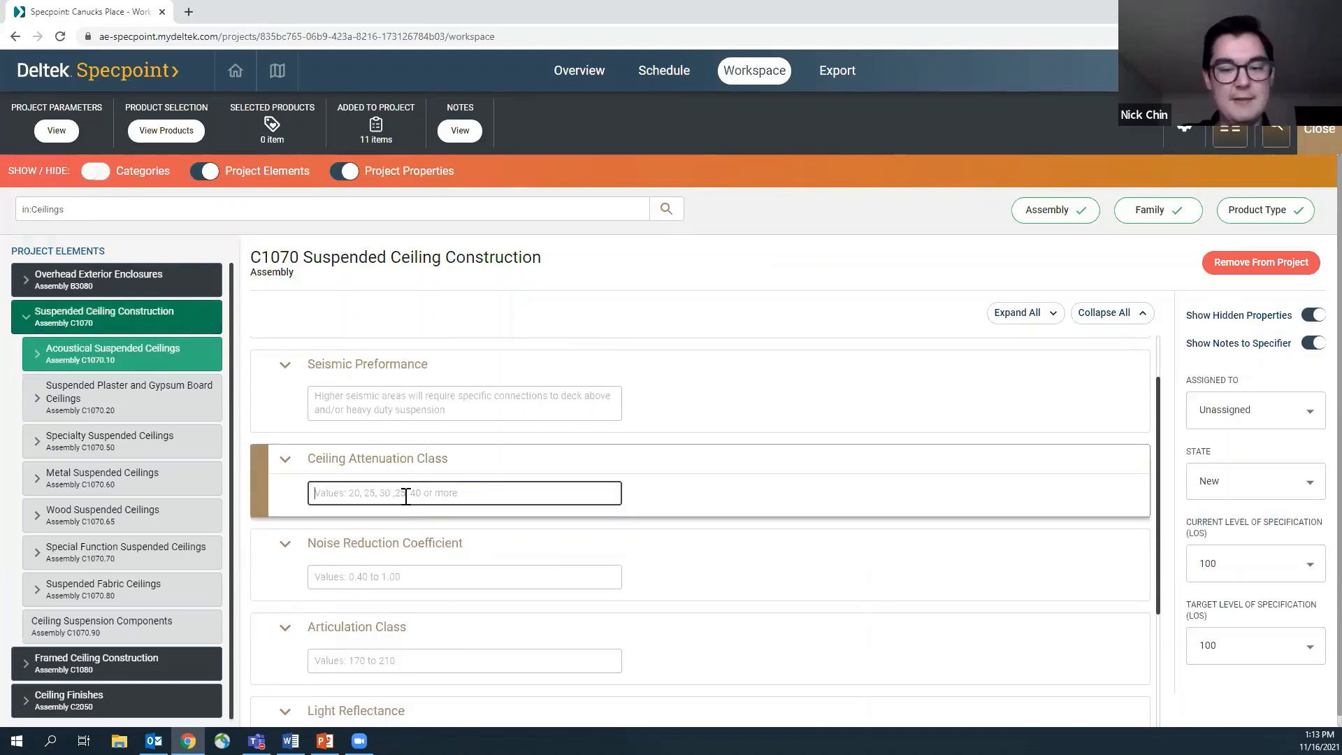
text(30)
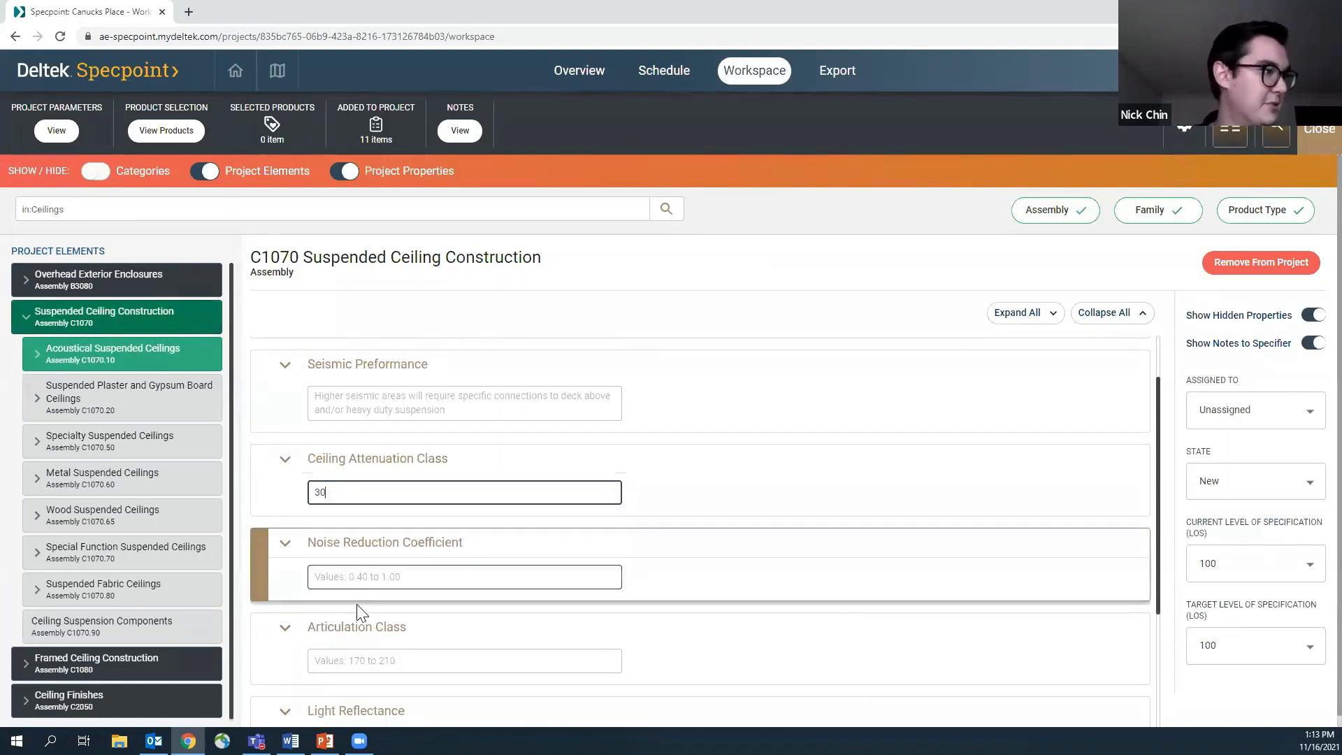
click(371, 577)
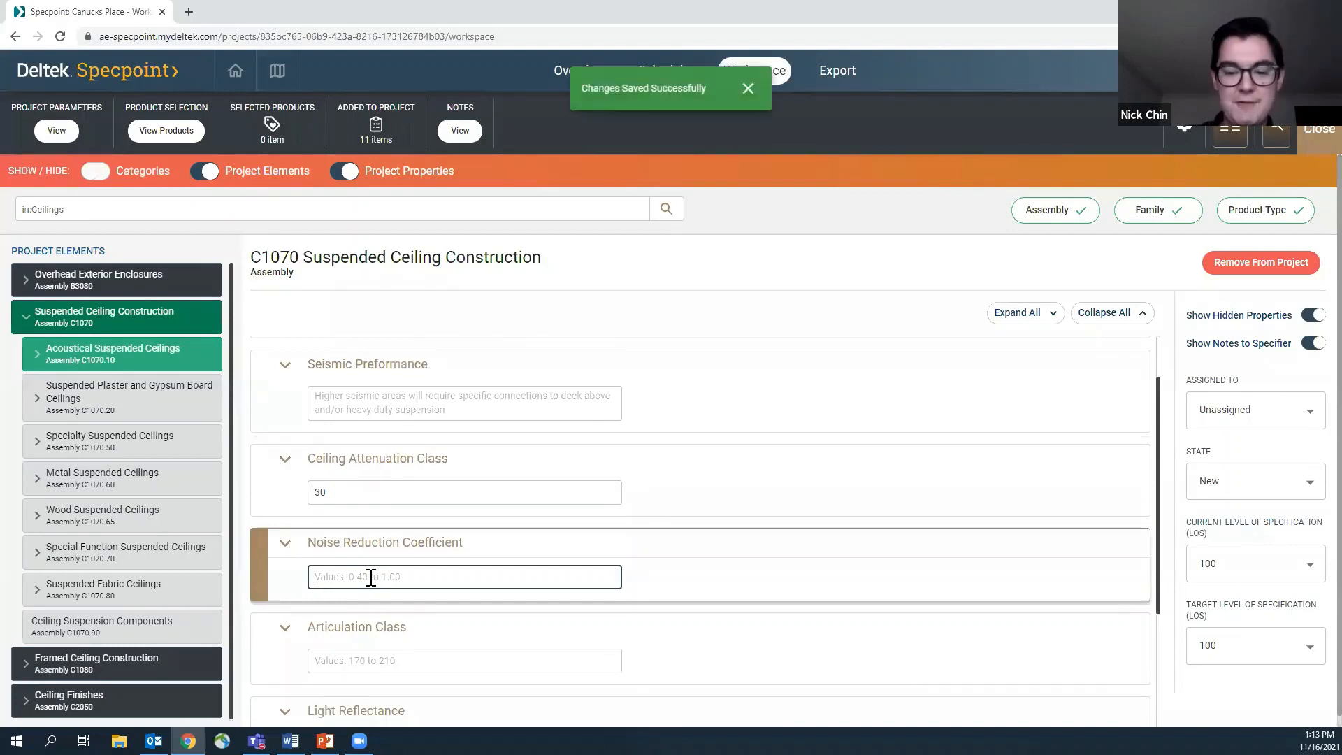
text(.90)
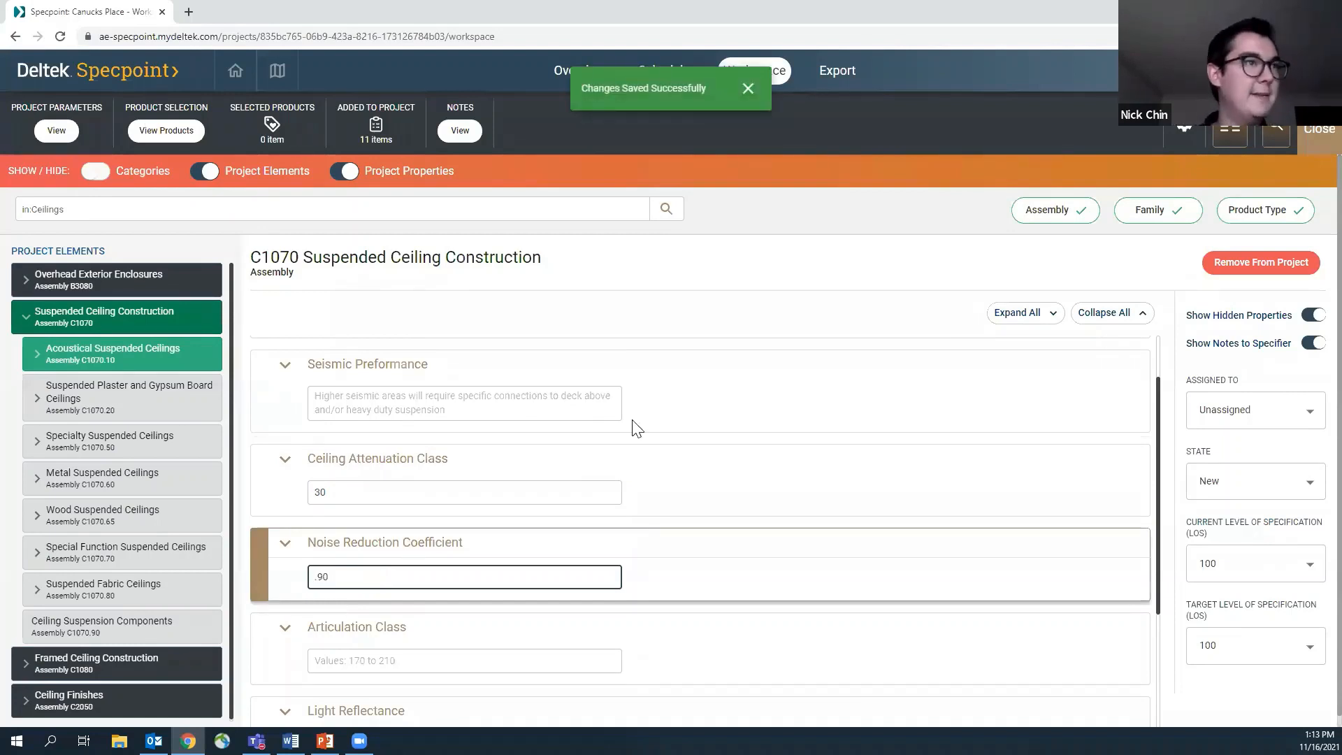
scroll(730, 486, down, 1)
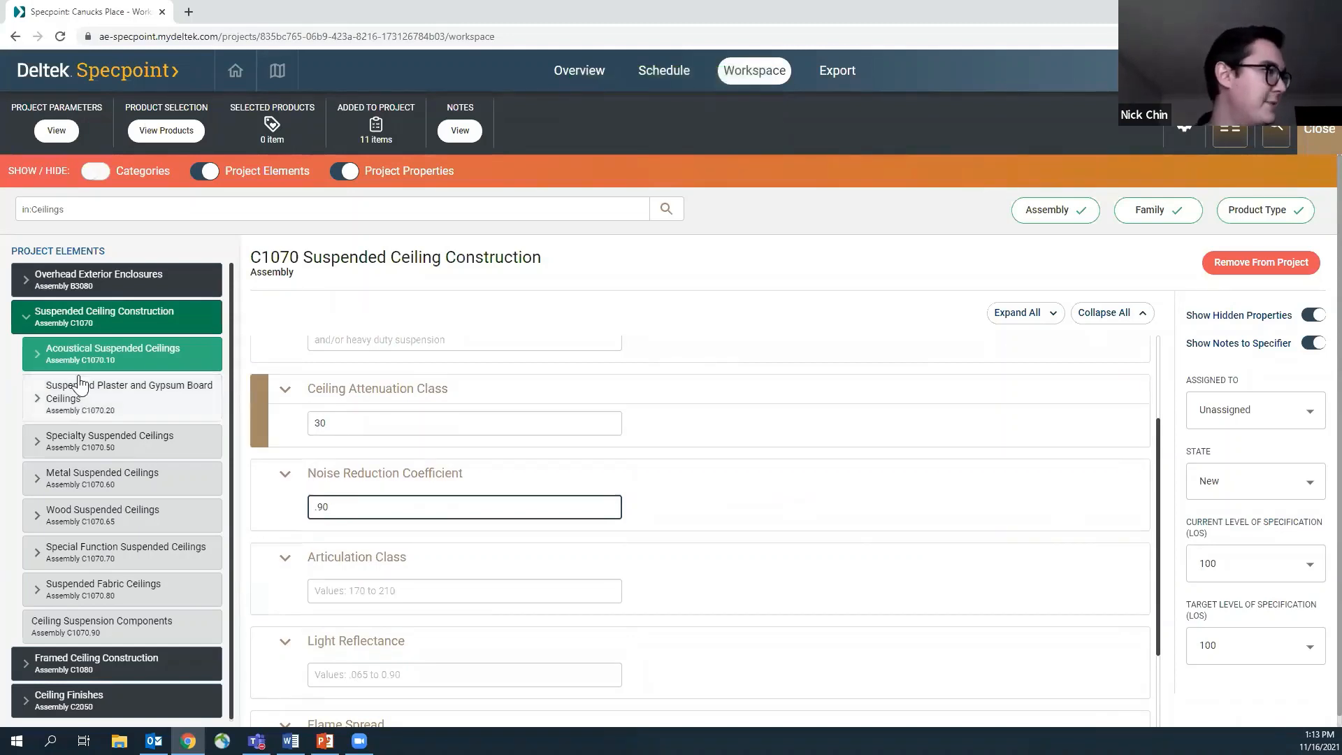
Open the 095113 Acoustical Panel Ceilings family within Acoustical Suspended Ceilings, under Suspended Ceilings - Acoustical Panel
click(60, 359)
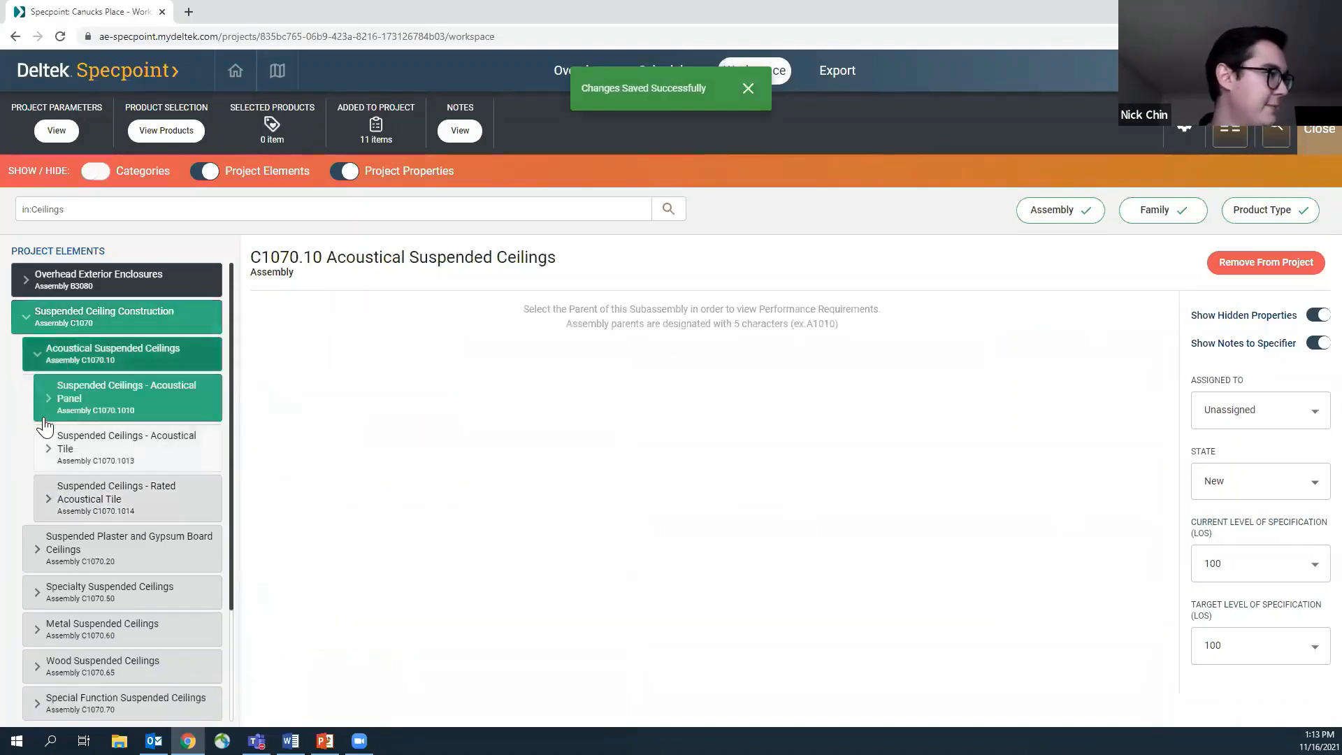
click(42, 414)
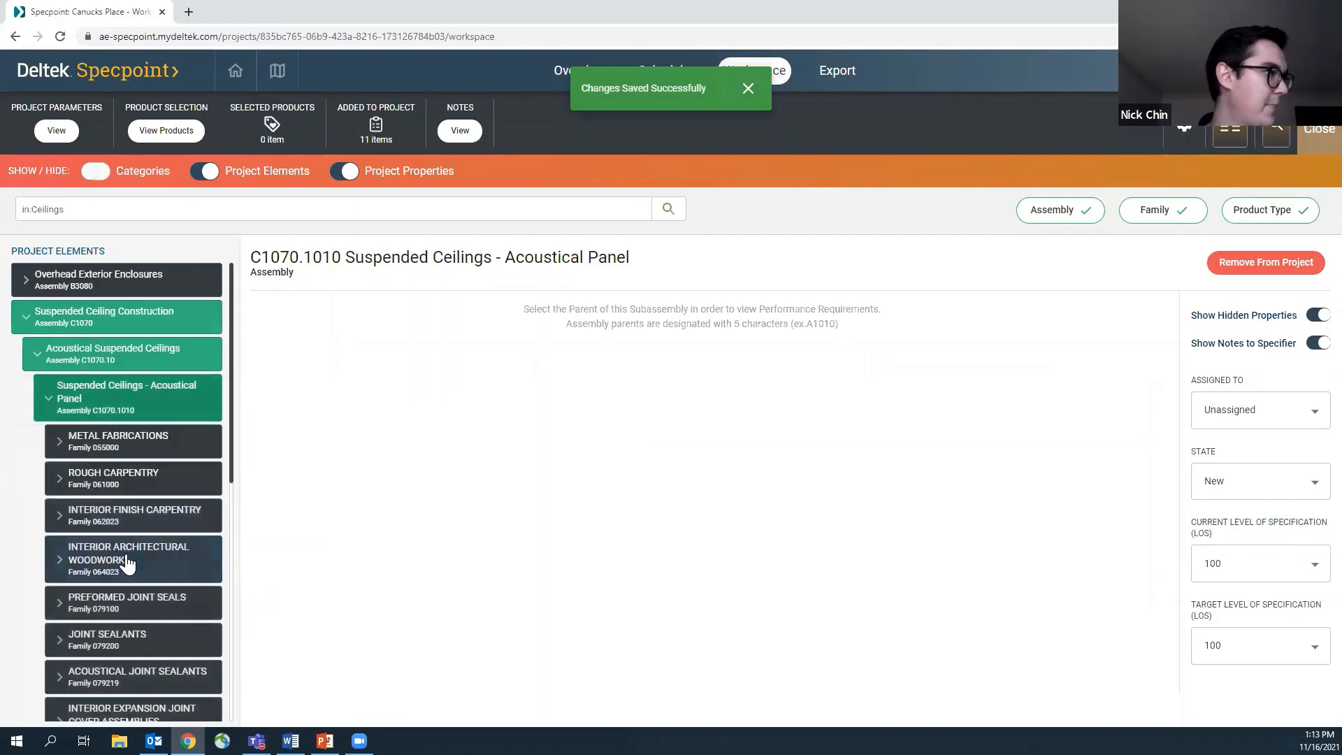
scroll(127, 549, down, 3)
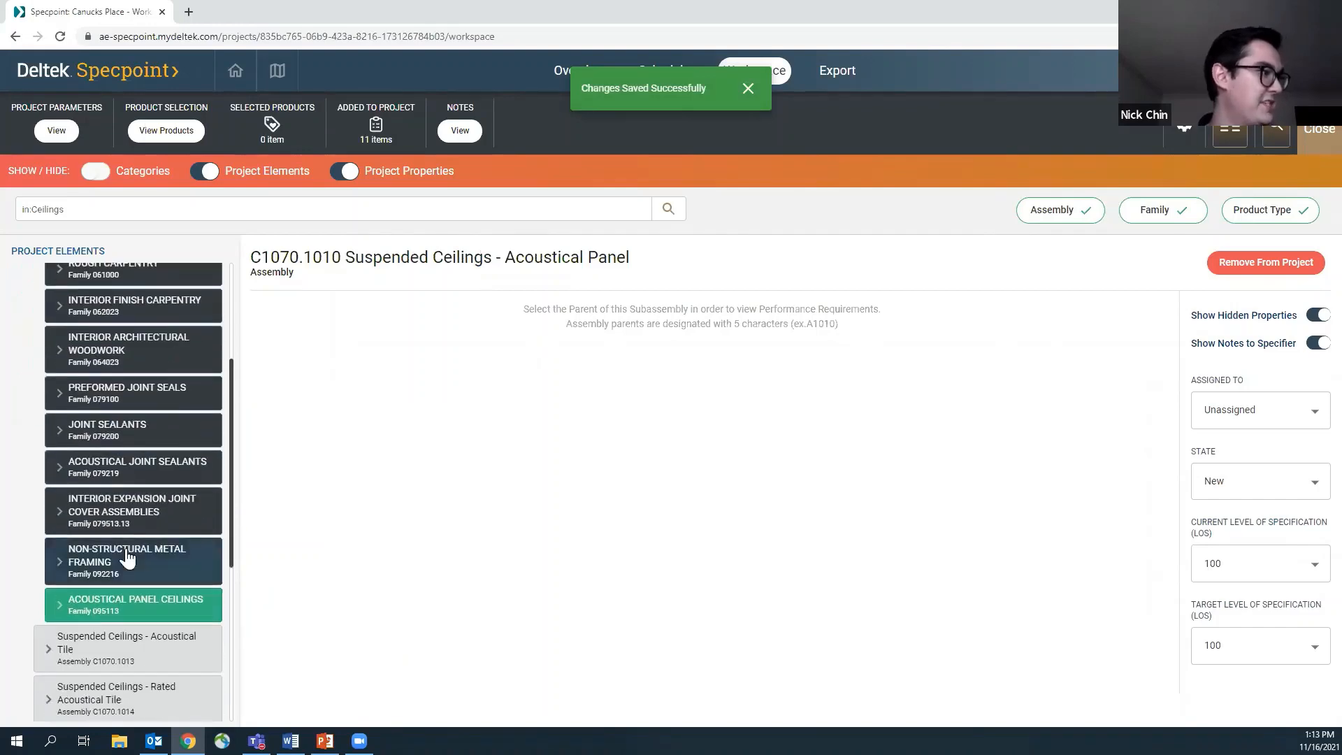
click(119, 606)
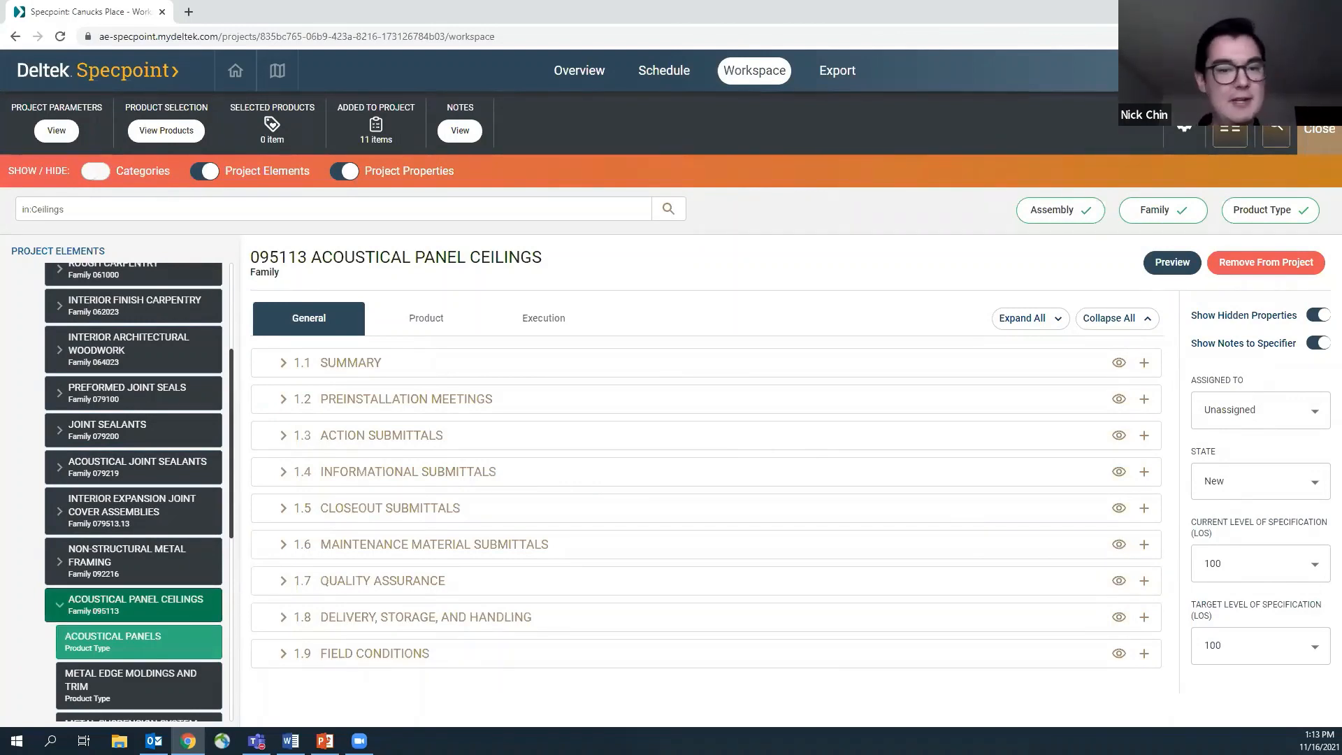
Read the 1.1 Summary section of the Acoustical Panel Ceilings family and collapse it again
drag(250, 258, 313, 257)
click(313, 257)
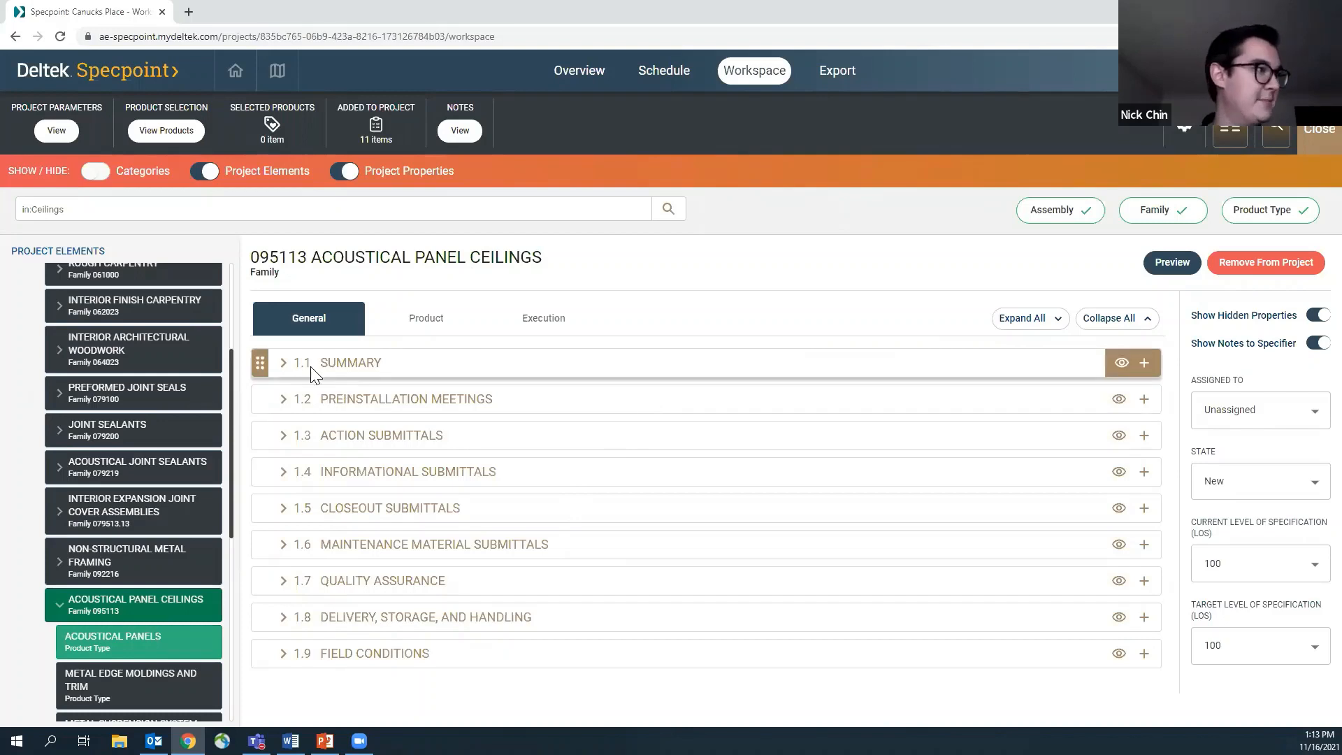
click(285, 365)
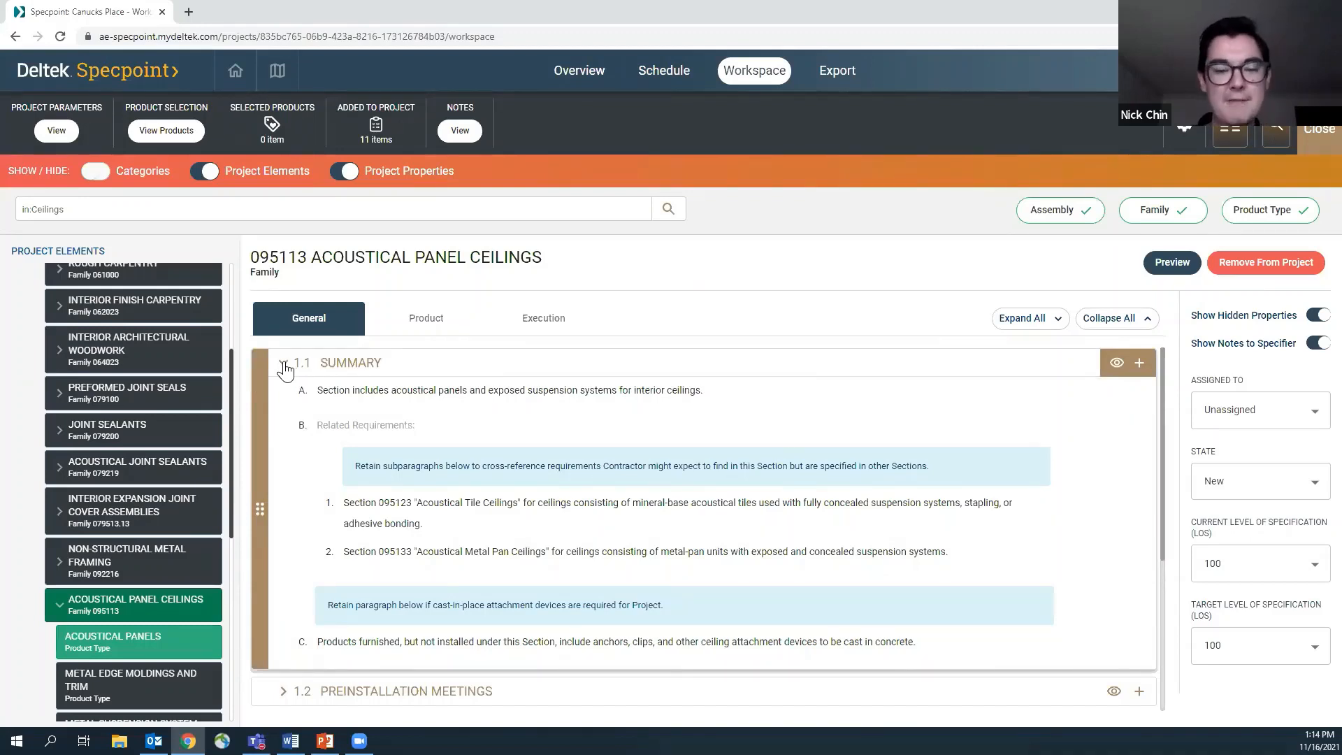
click(285, 365)
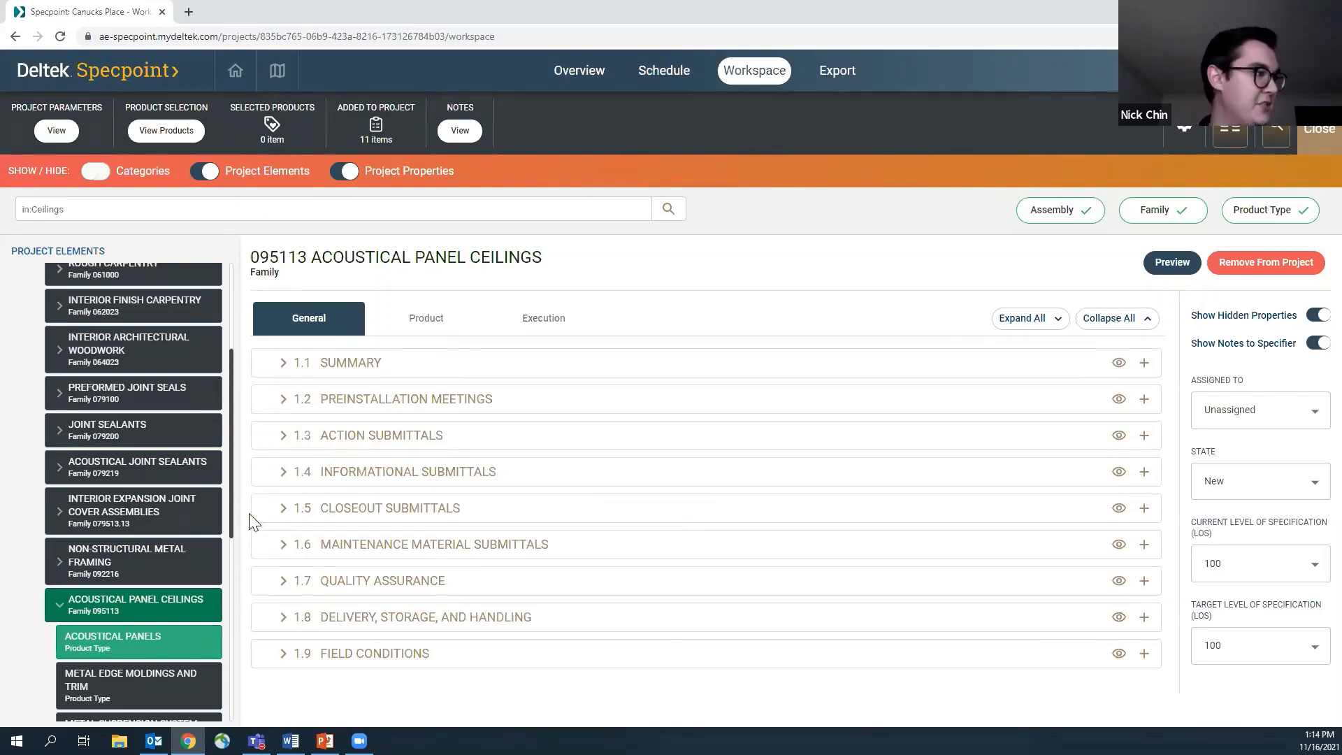
Open the Acoustical Panels product type and show shared properties for its General part
scroll(132, 587, down, 2)
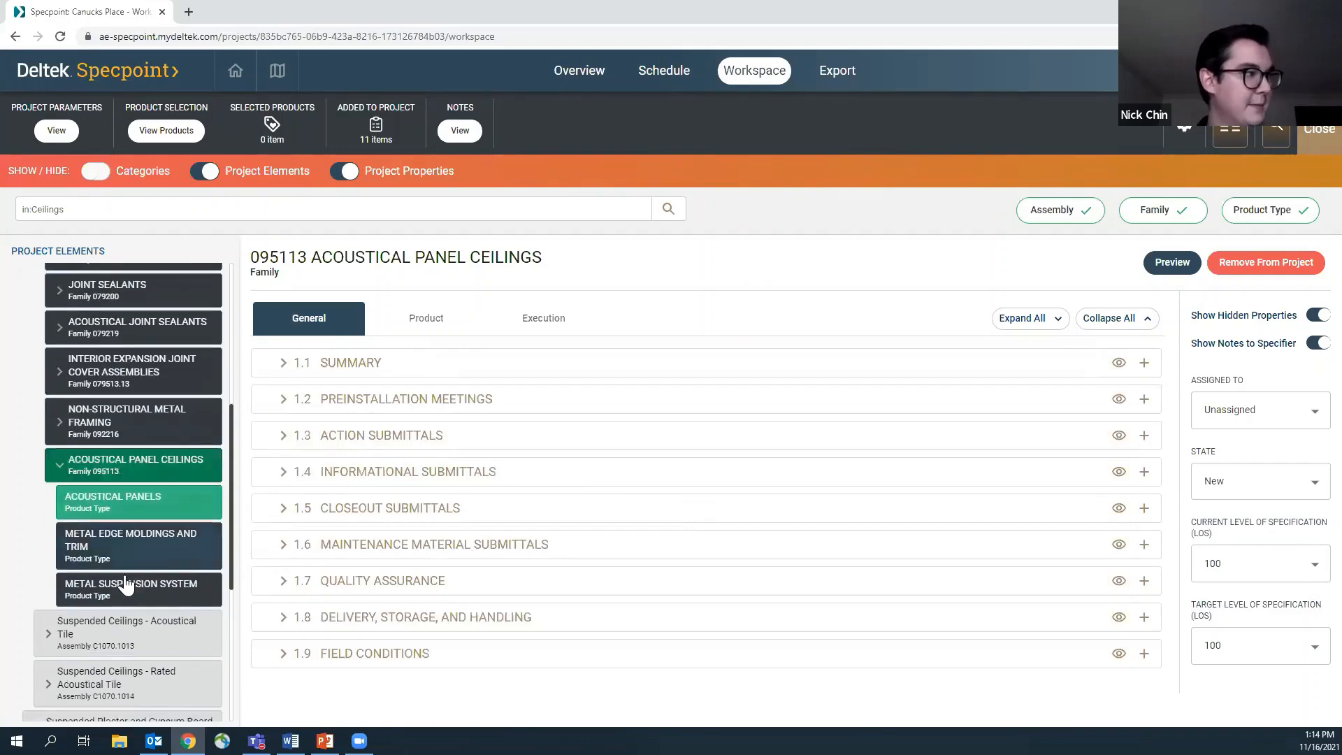
click(144, 519)
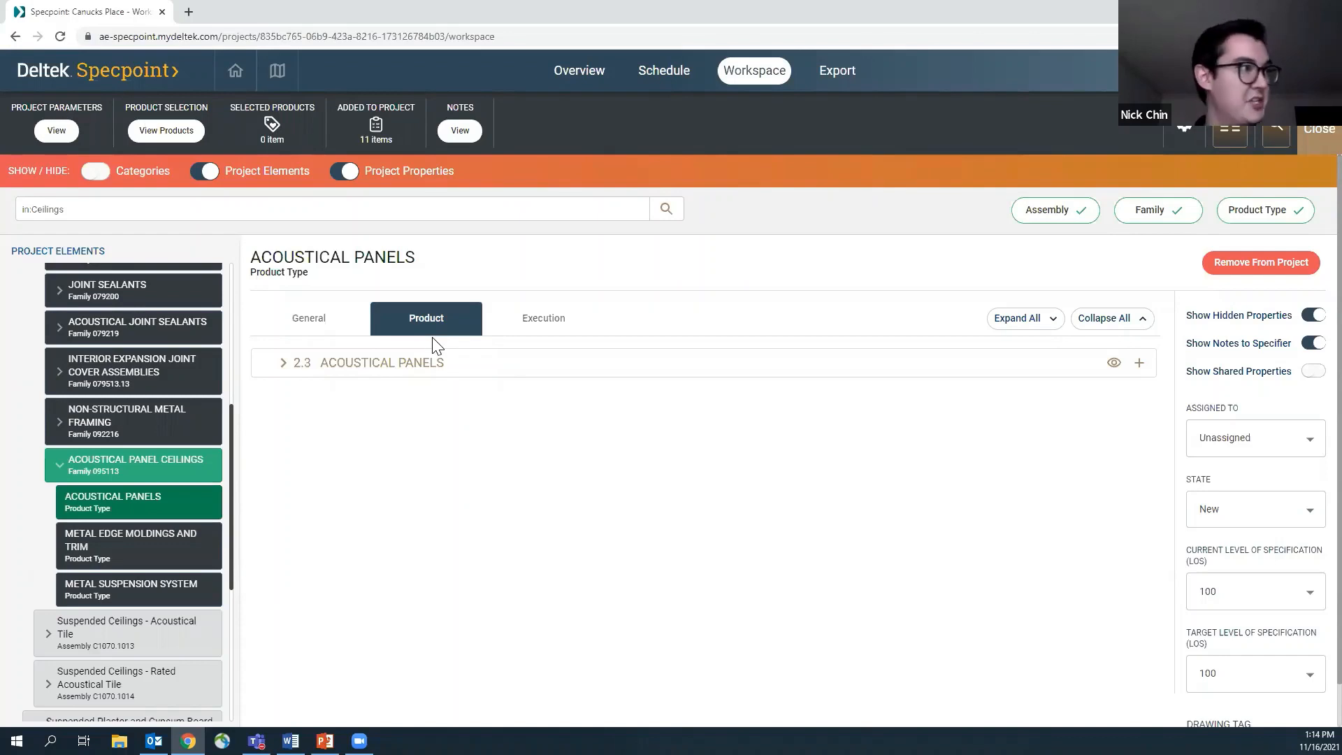
click(281, 363)
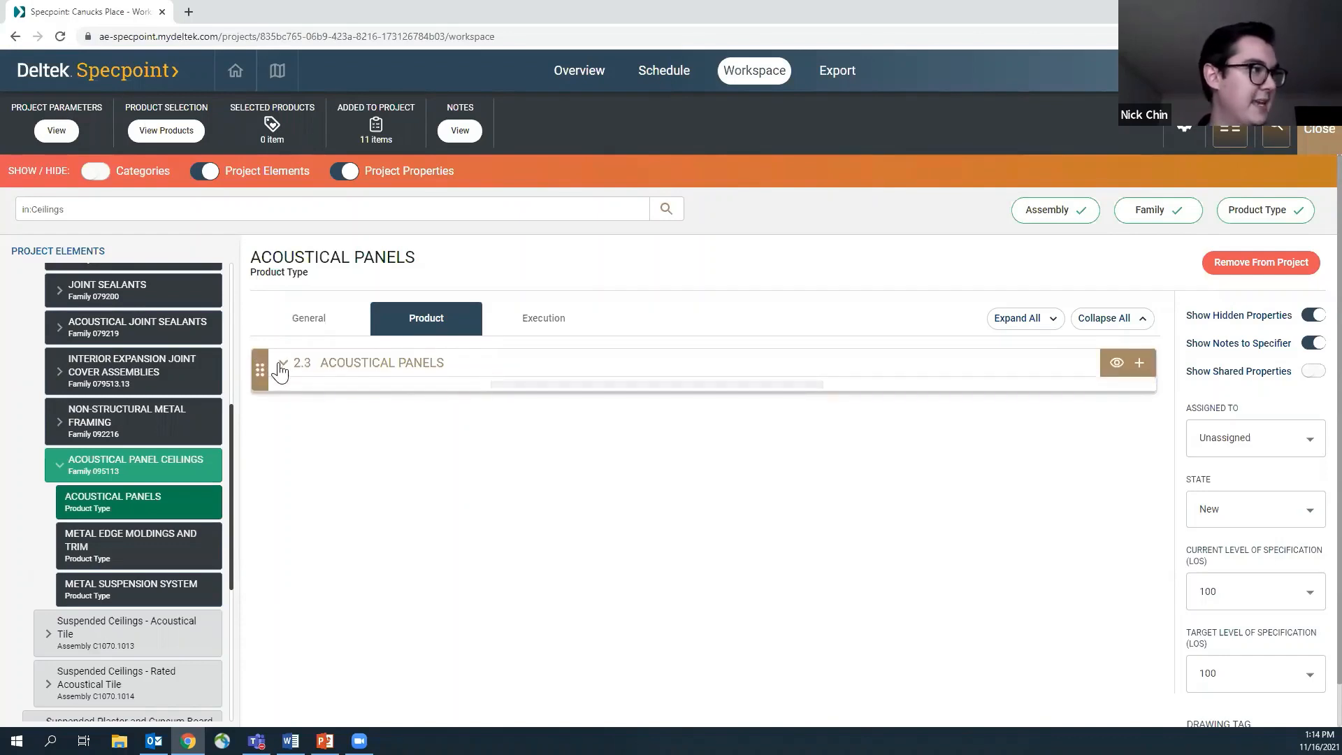
click(282, 363)
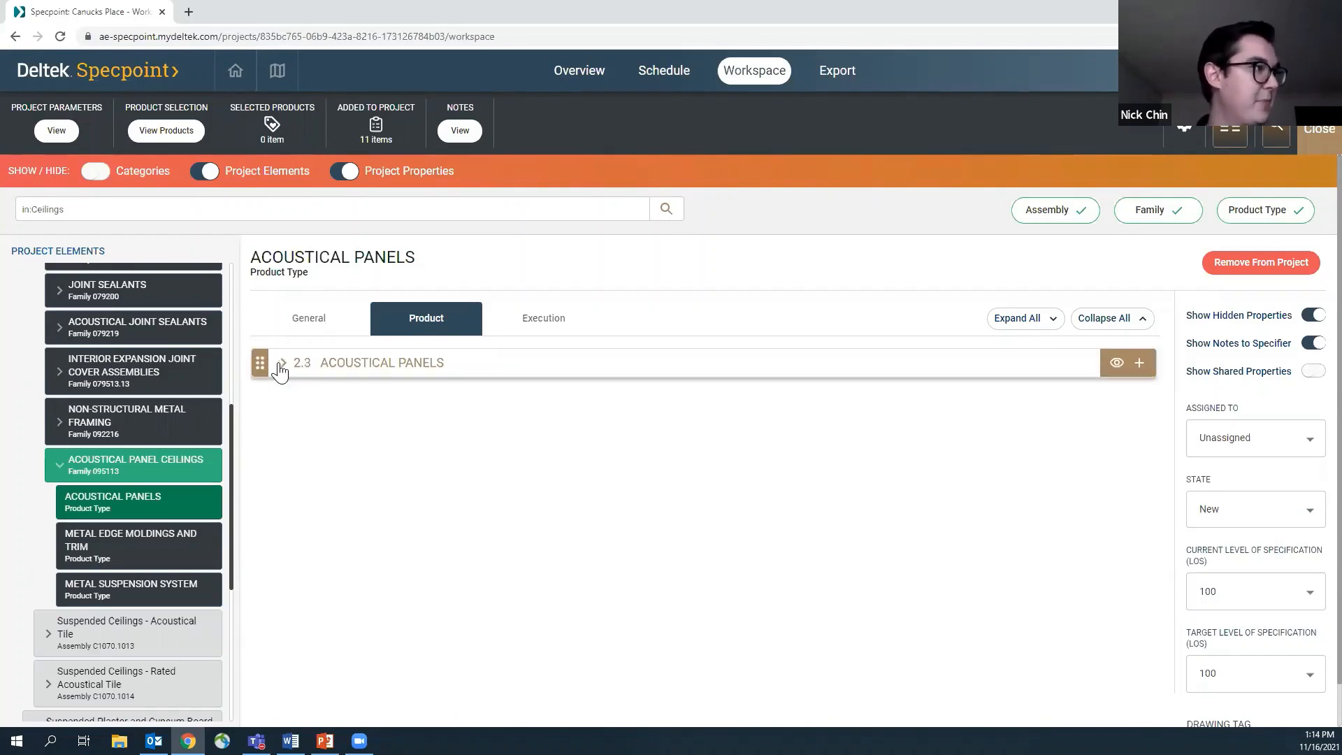
click(309, 322)
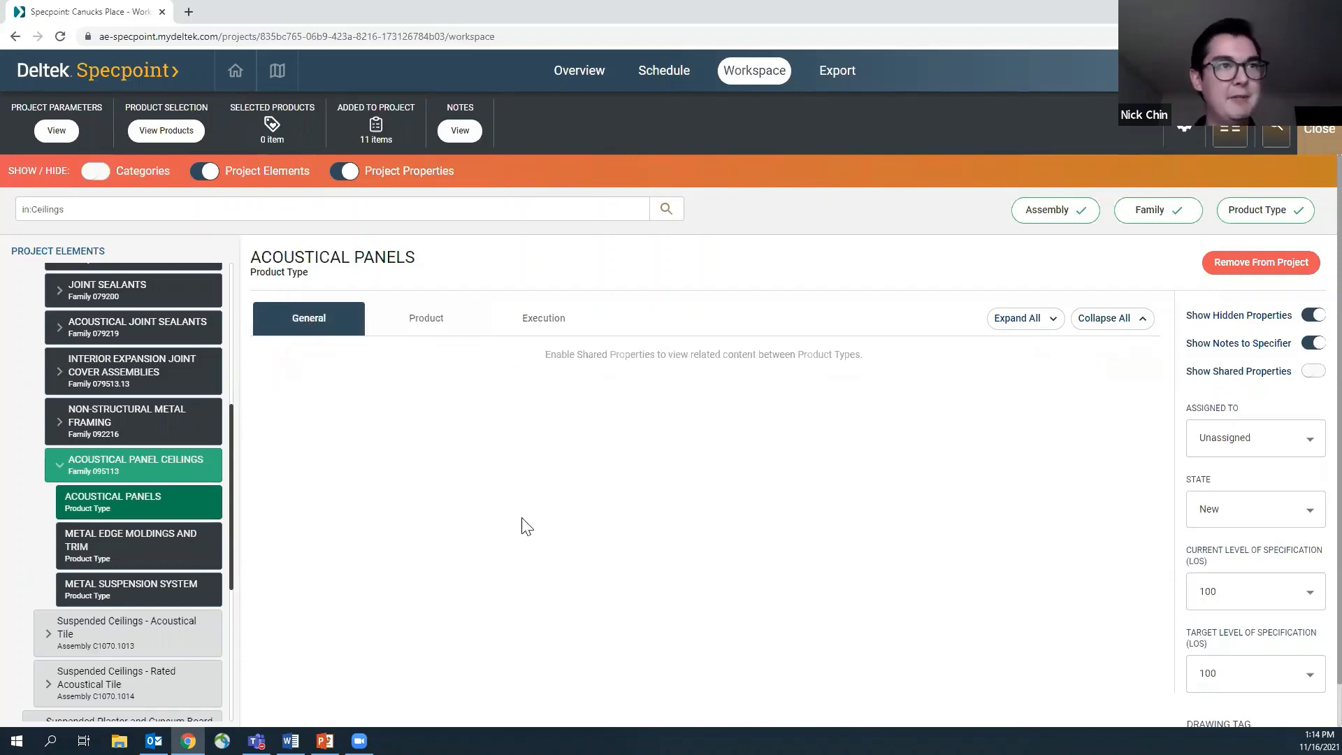
click(1313, 374)
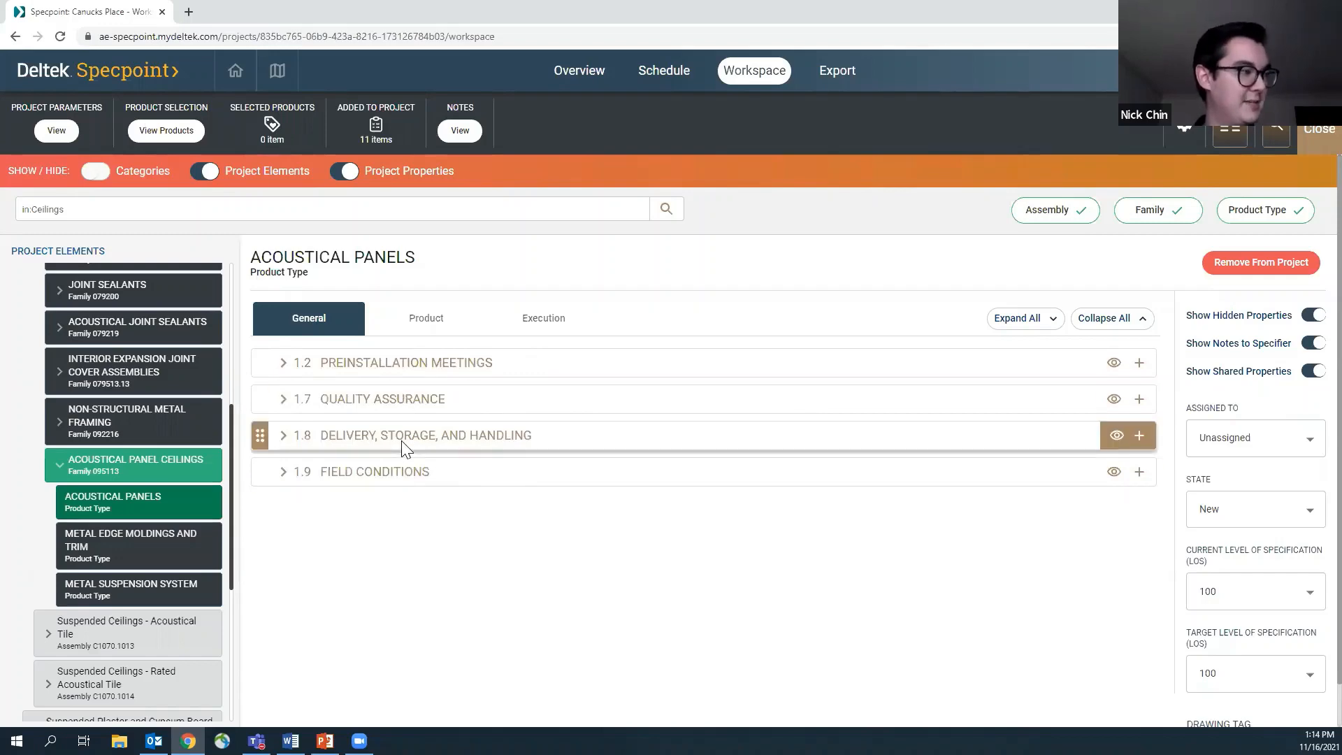
Open the Product part of the 095113 Acoustical Panel Ceilings family and look through its assignee and state options
click(118, 472)
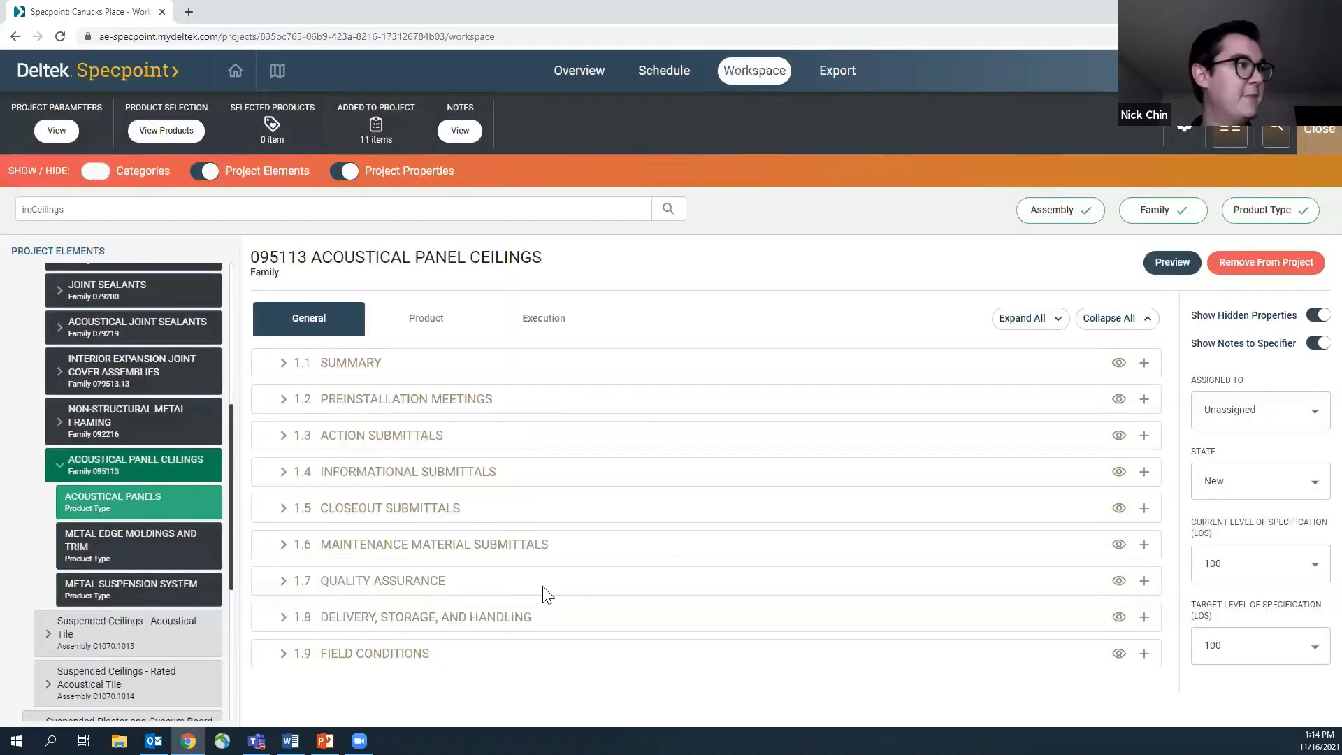
click(424, 322)
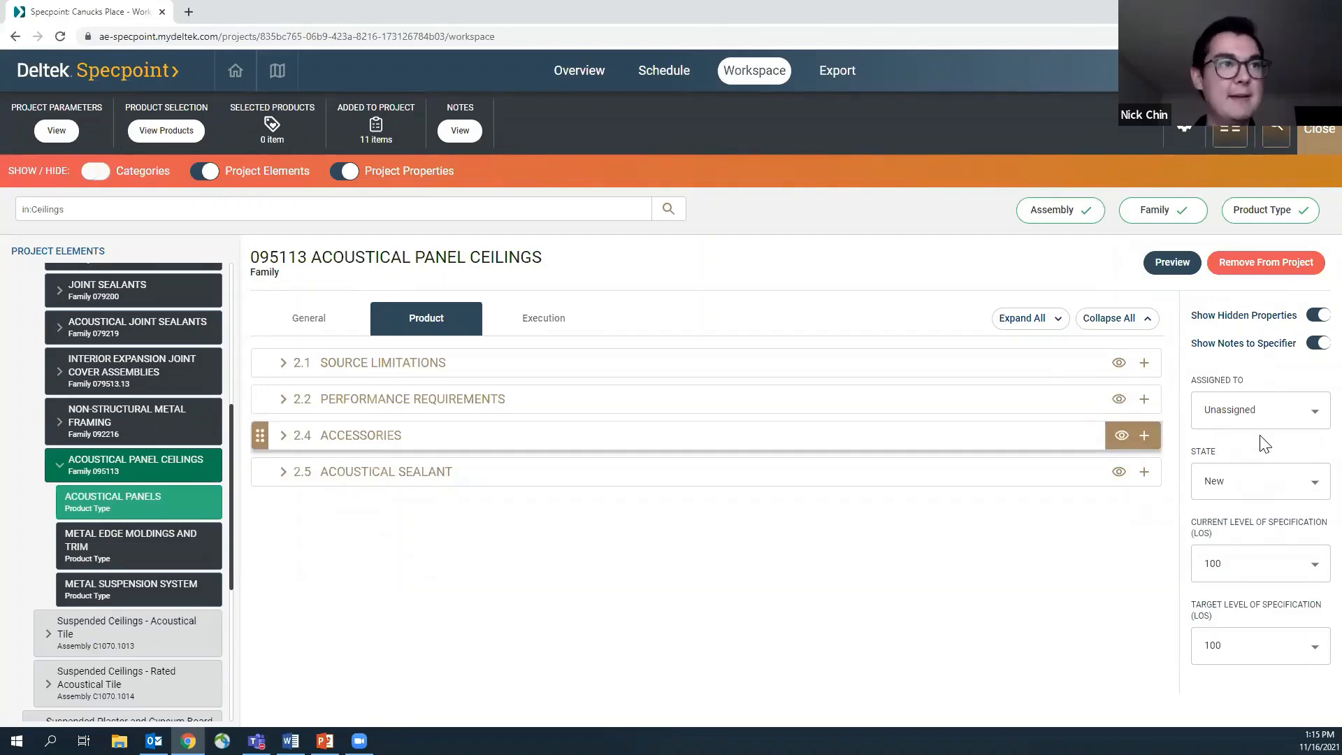
click(1313, 414)
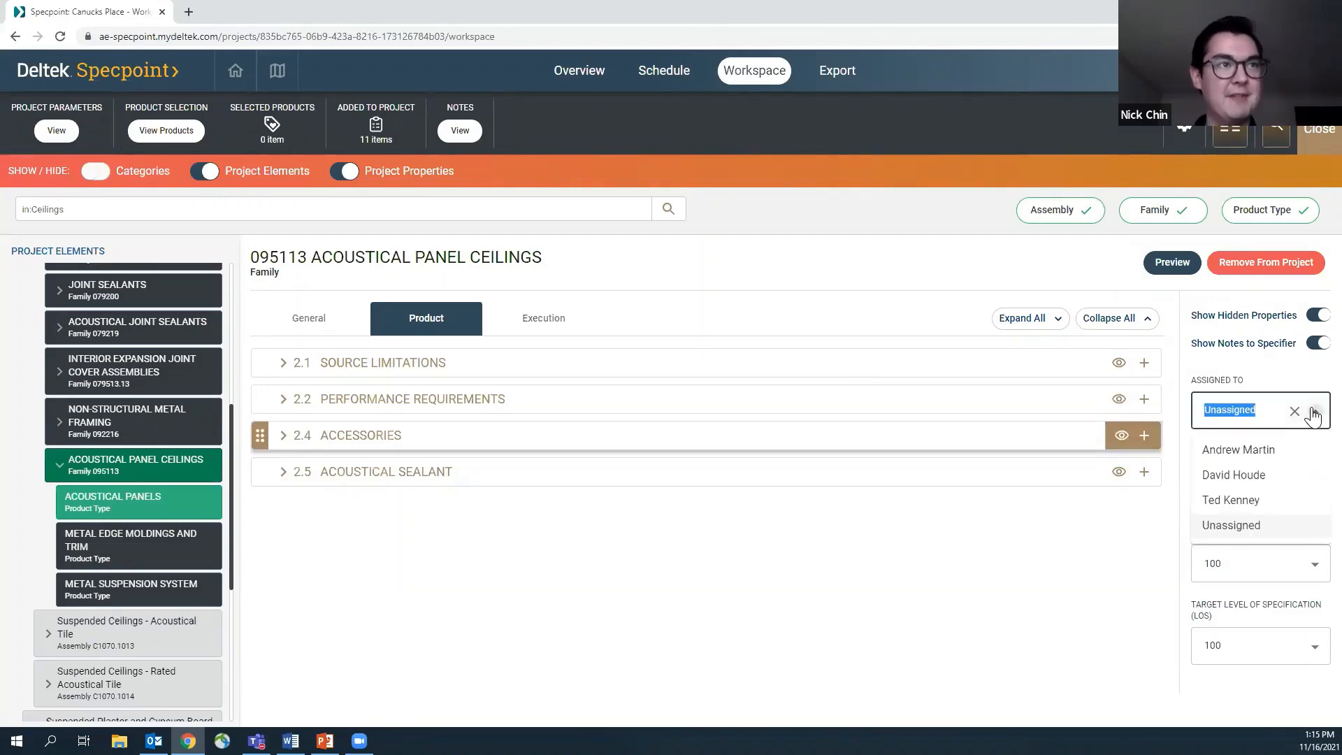
click(1317, 417)
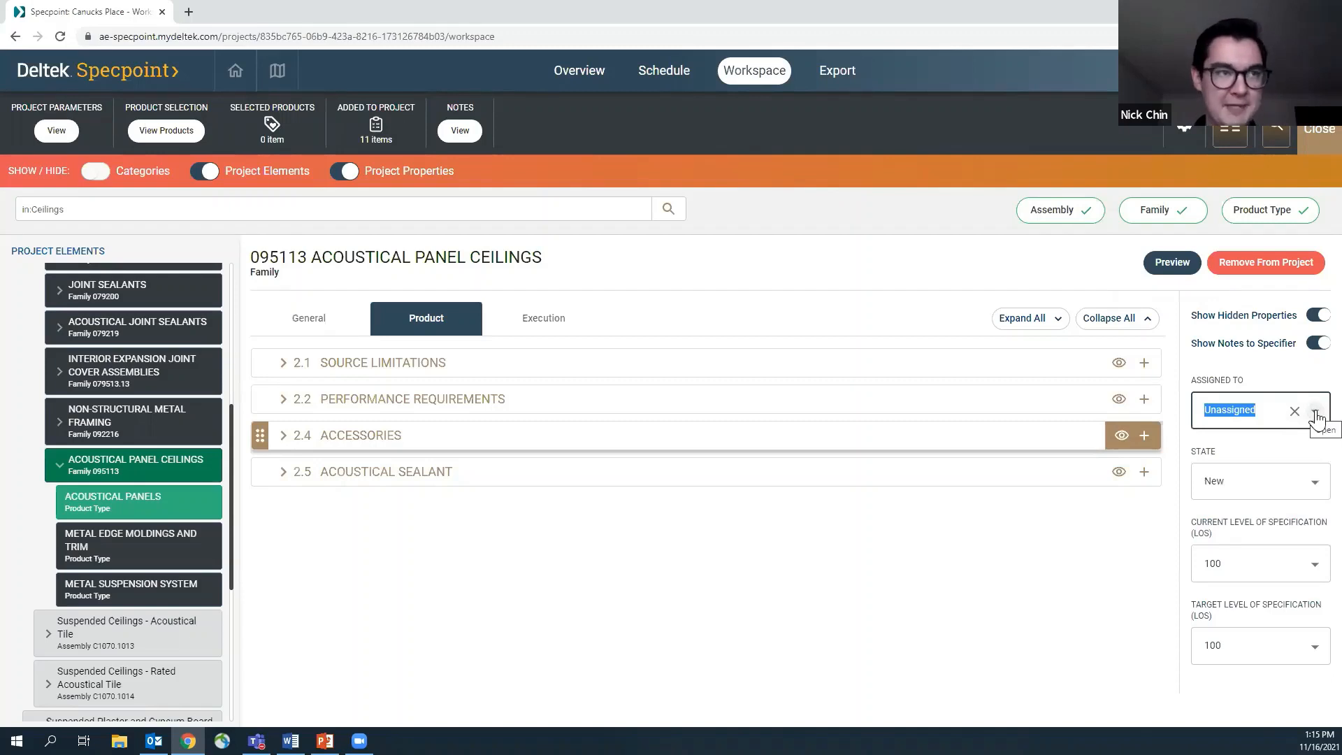
click(1315, 488)
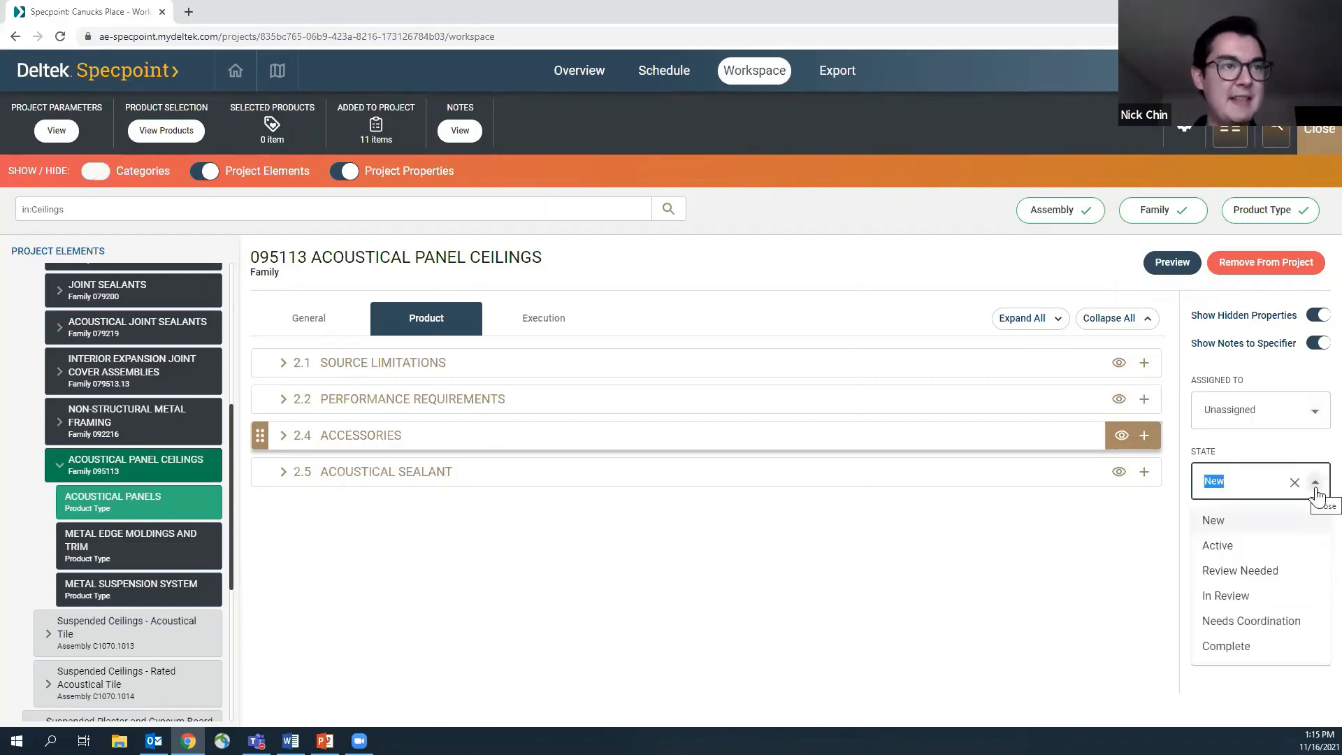
click(1316, 487)
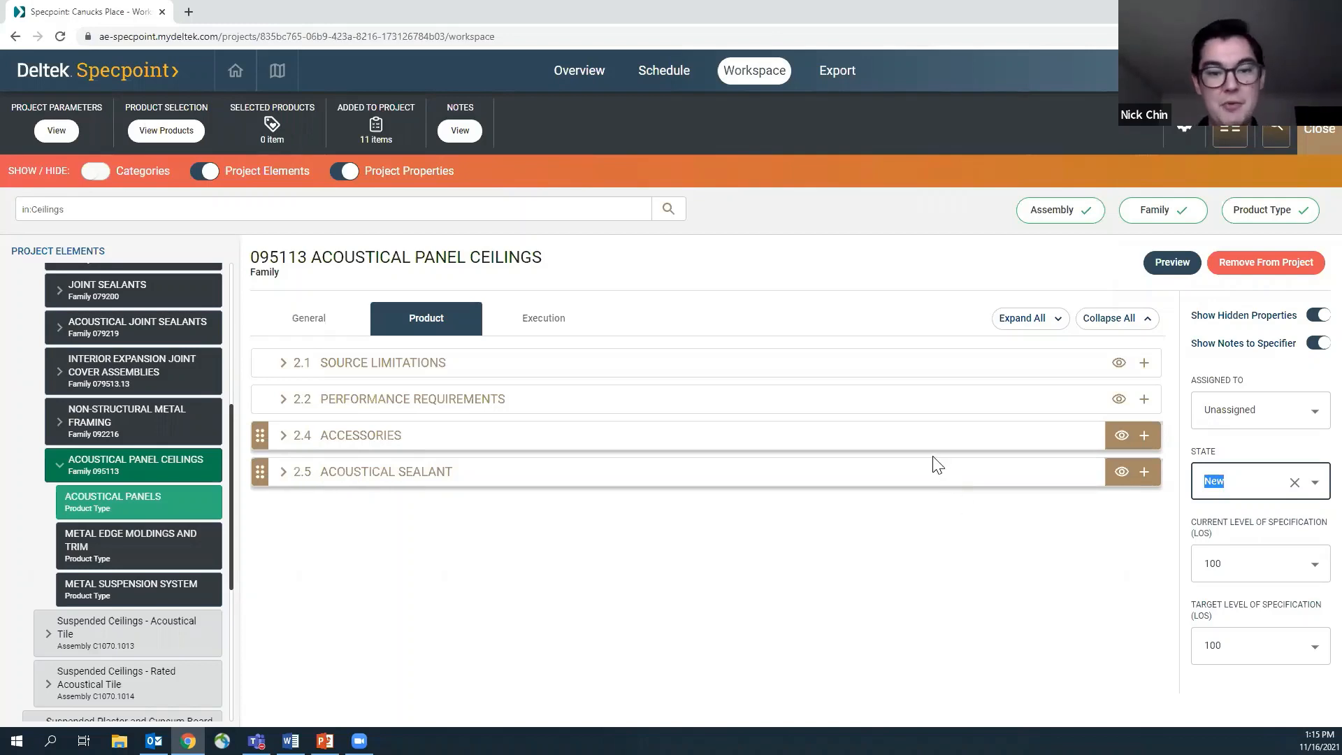
Preview the 095113 Acoustical Panel Ceilings section, read through the summary and submittals, and close the preview
click(1181, 270)
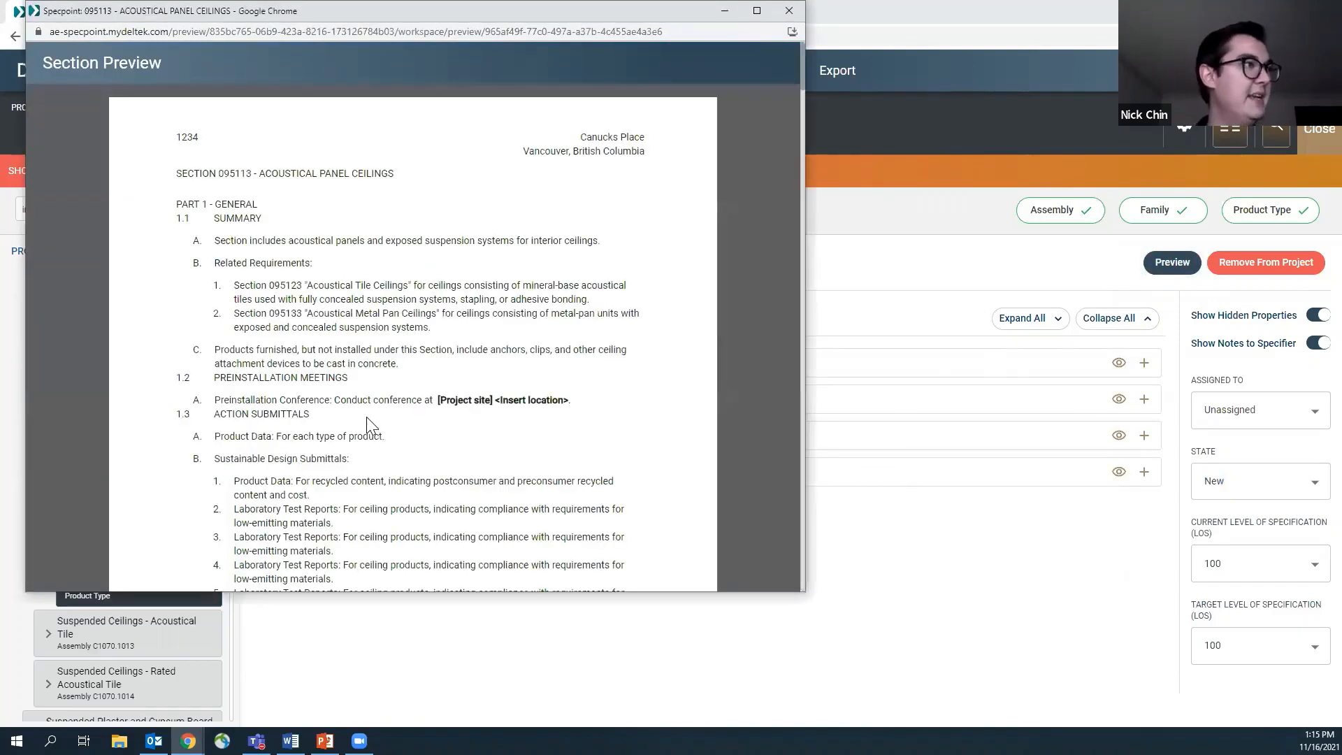
scroll(369, 425, down, 5)
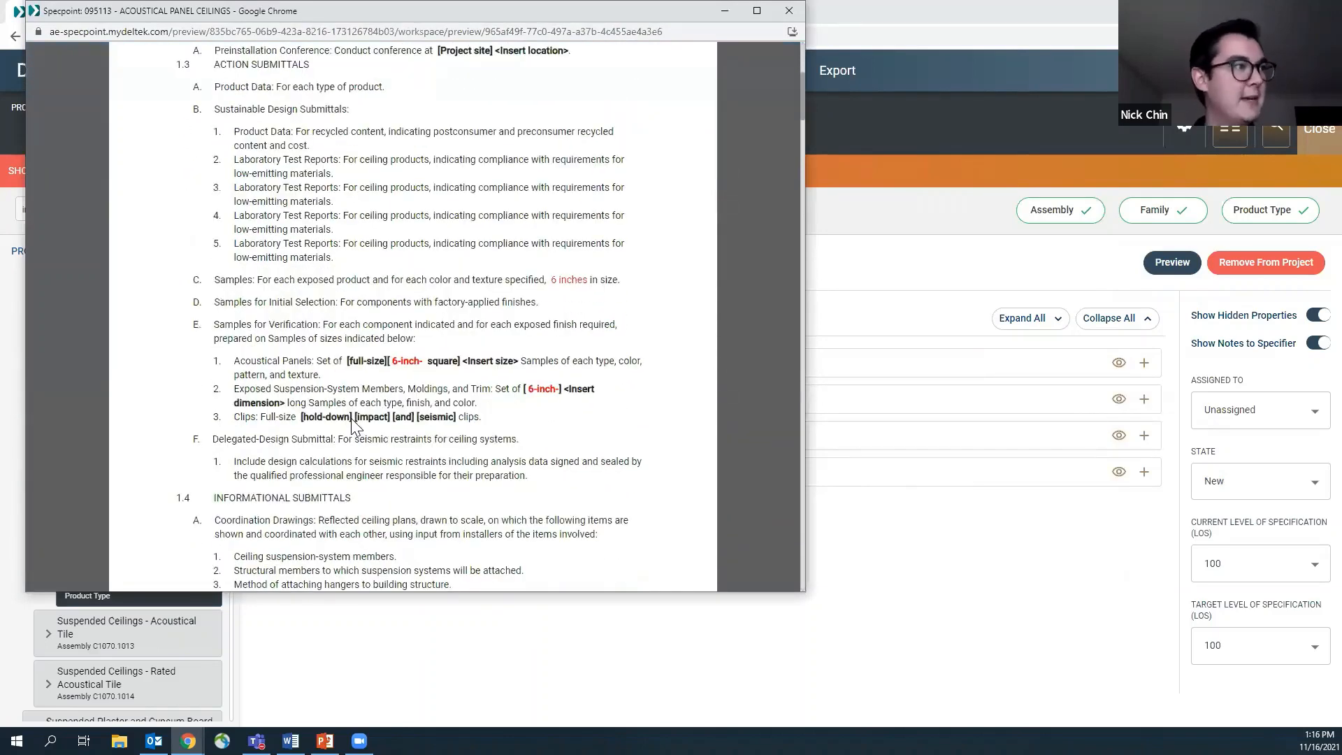
scroll(353, 423, down, 1)
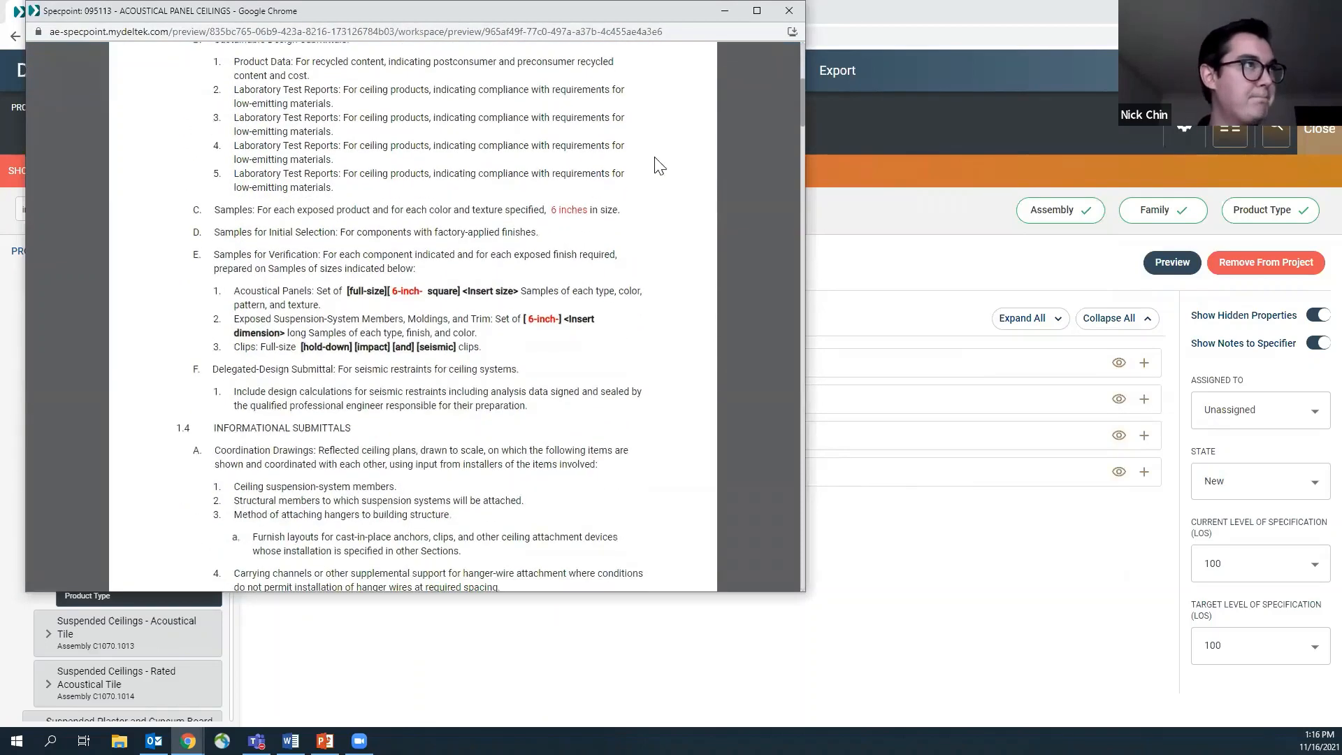
click(788, 10)
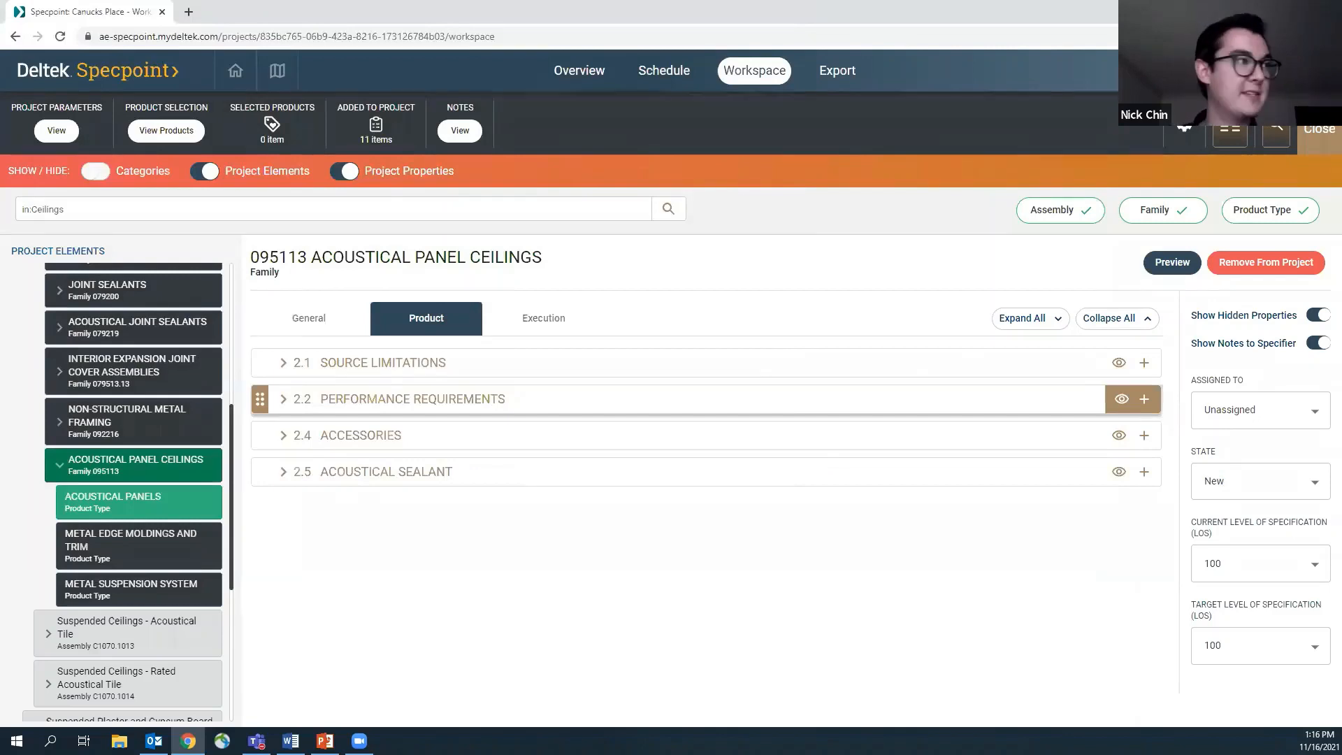
Open the Acoustical Panels product type, hide its shared properties, and expand article 2.3 Acoustical Panels to its manufacturers list
click(115, 499)
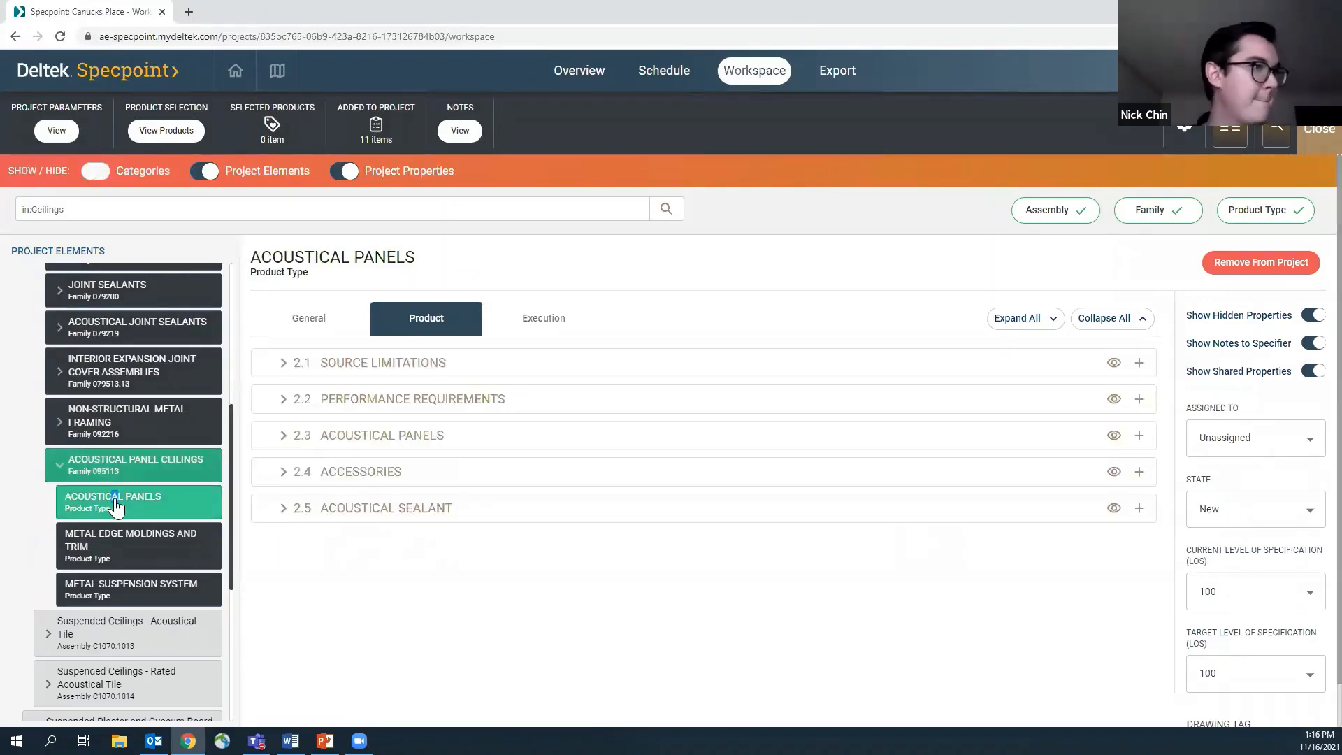
click(1311, 372)
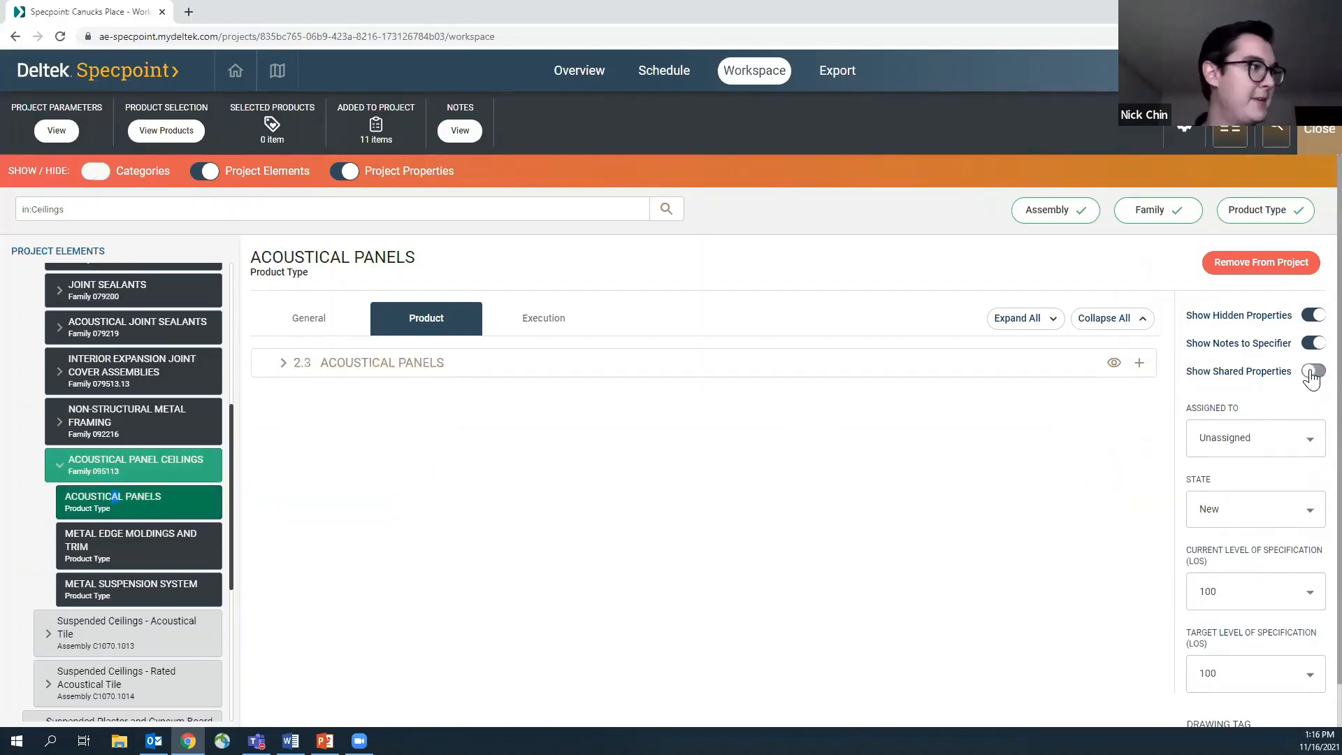
click(283, 364)
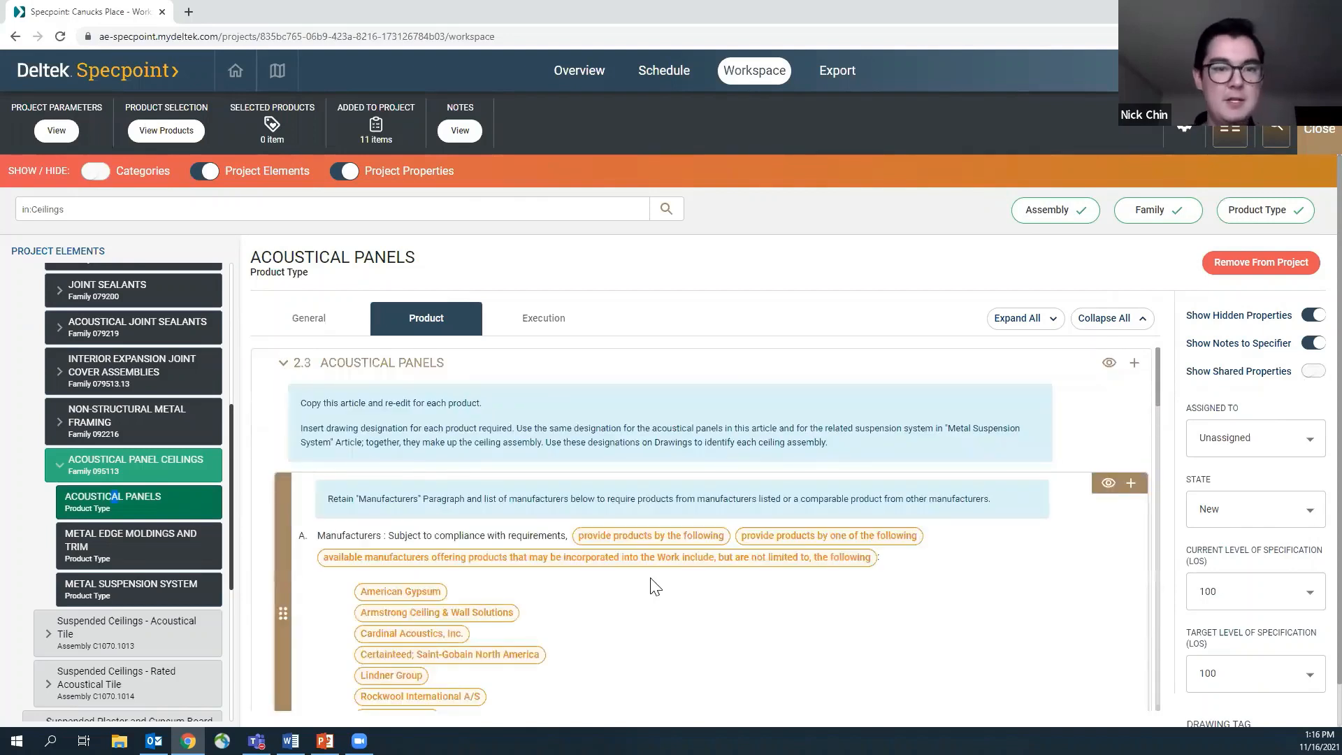
scroll(655, 586, down, 1)
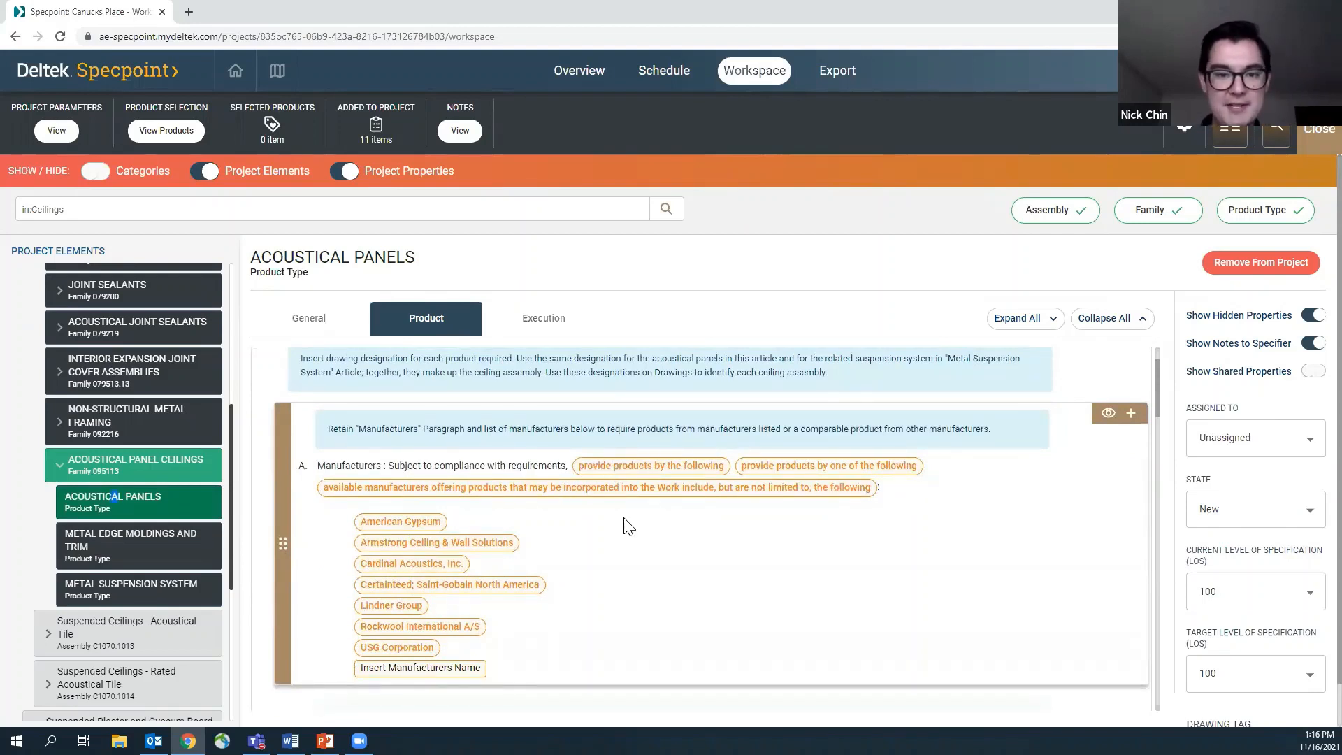
scroll(627, 525, down, 3)
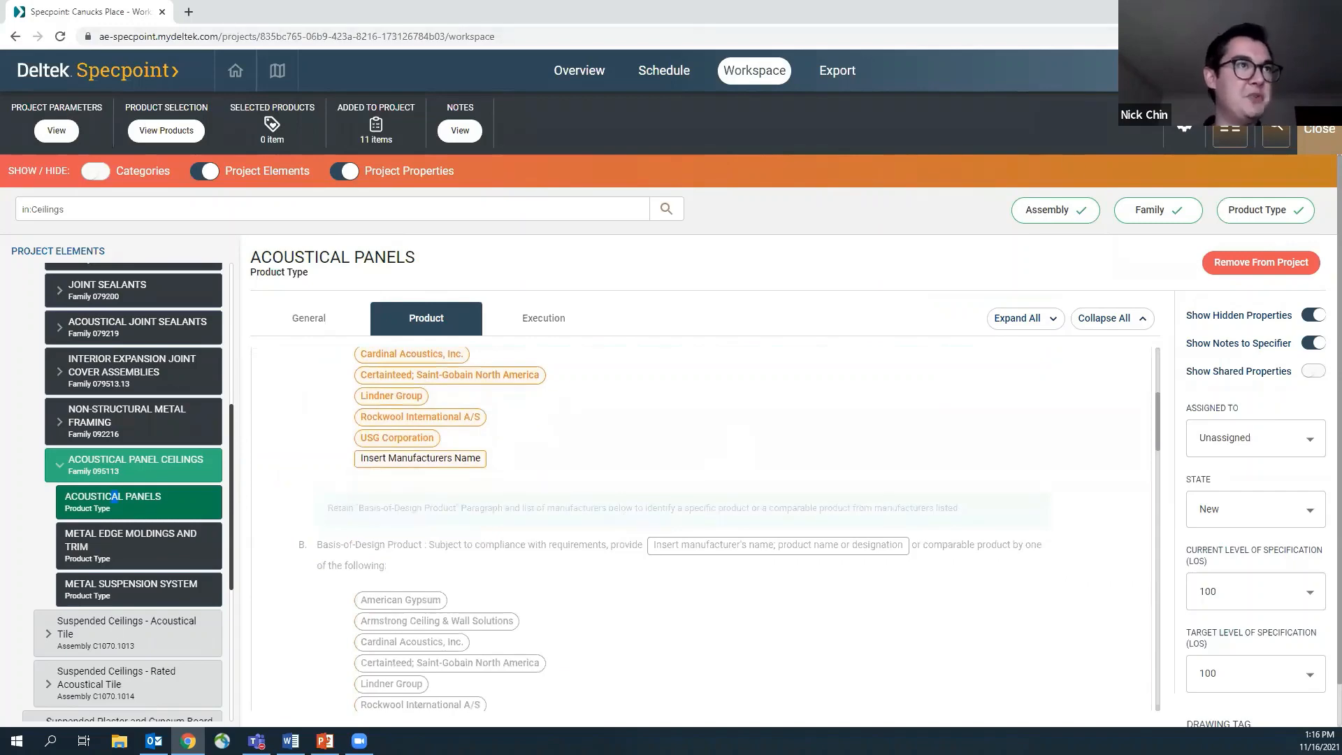
Open the product listings for Acoustical Panels in a separate window and arrange it beside the workspace
drag(867, 13, 754, 34)
click(178, 155)
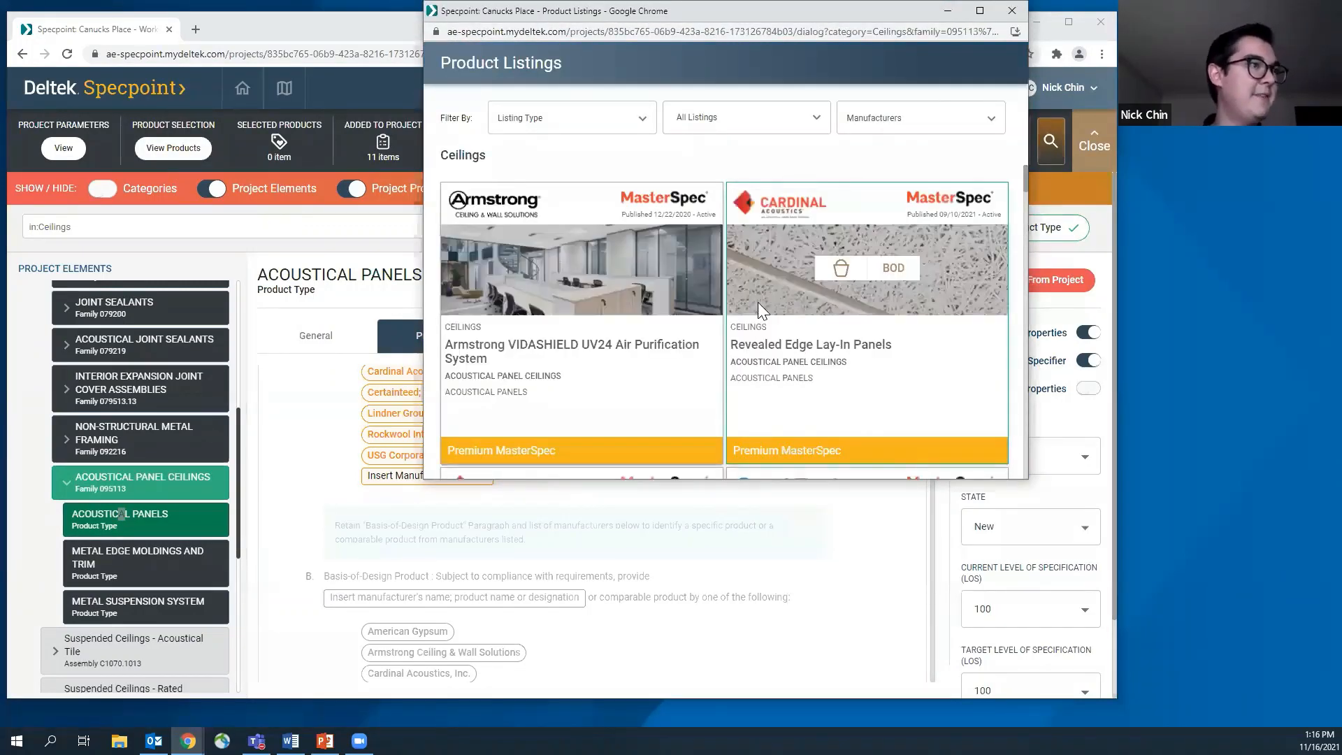
scroll(757, 301, down, 2)
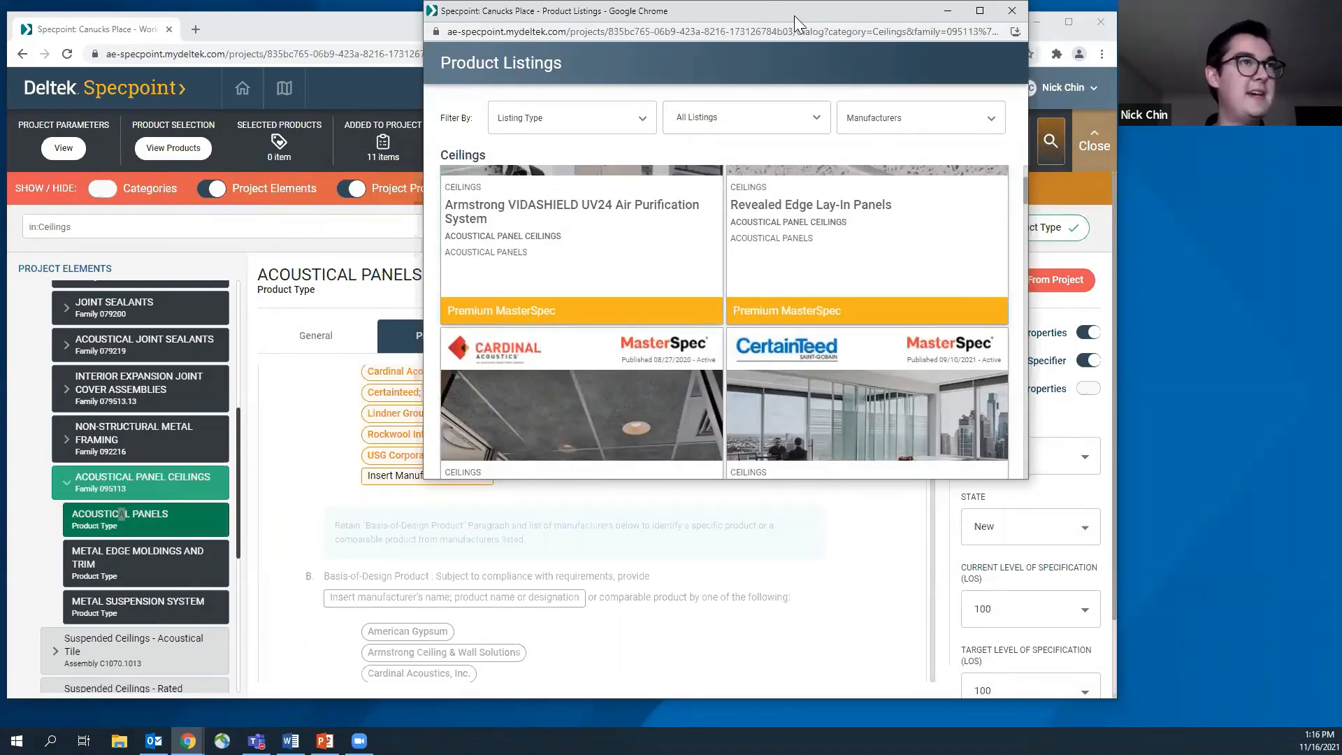
drag(794, 16, 1143, 74)
click(734, 34)
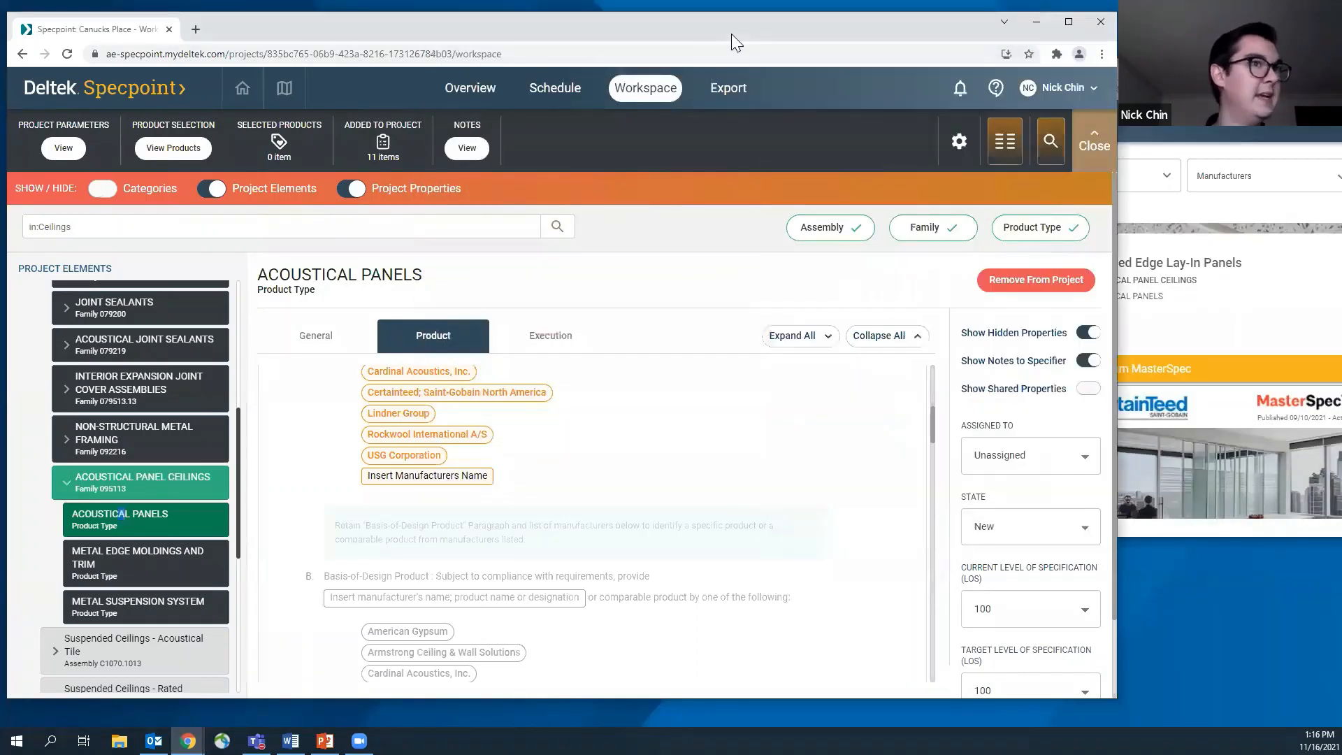
drag(731, 34, 720, 28)
Choose G (smooth) as the Pattern under Classification in article 2.3 Acoustical Panels
scroll(594, 500, down, 1)
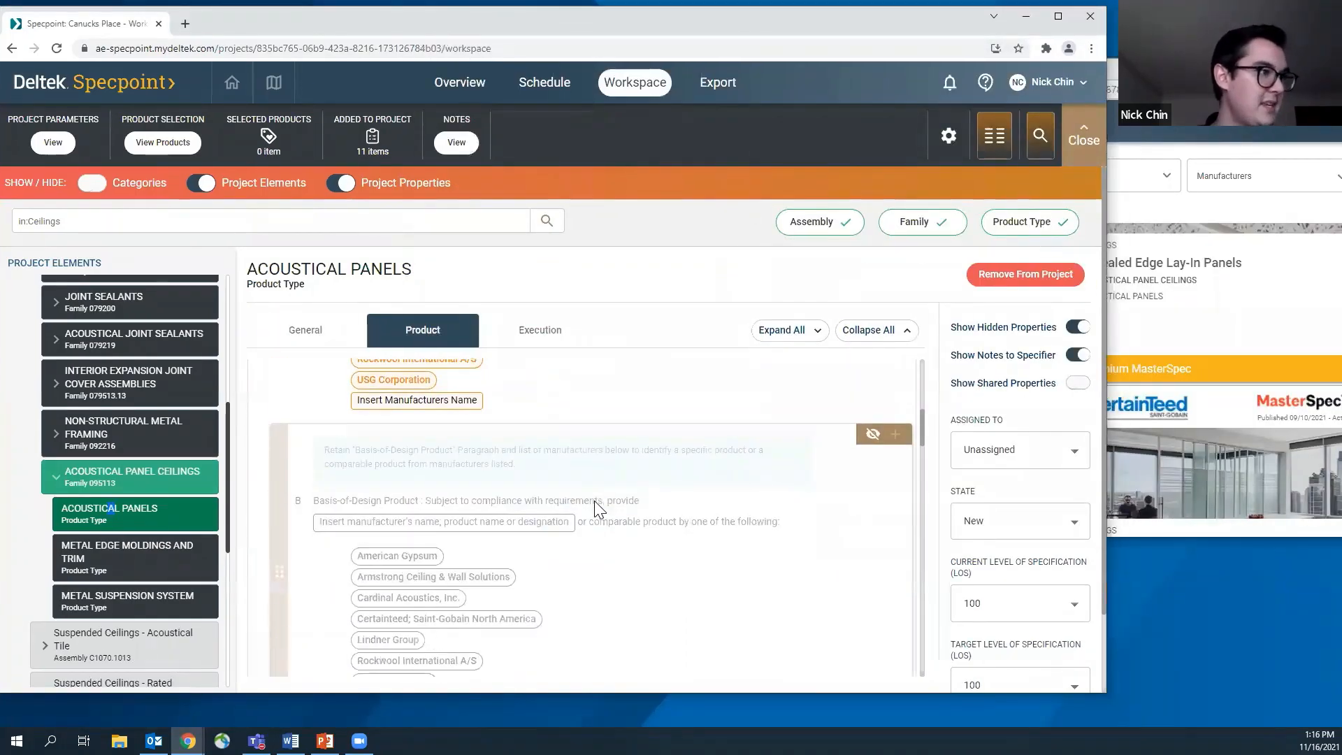
scroll(594, 500, down, 3)
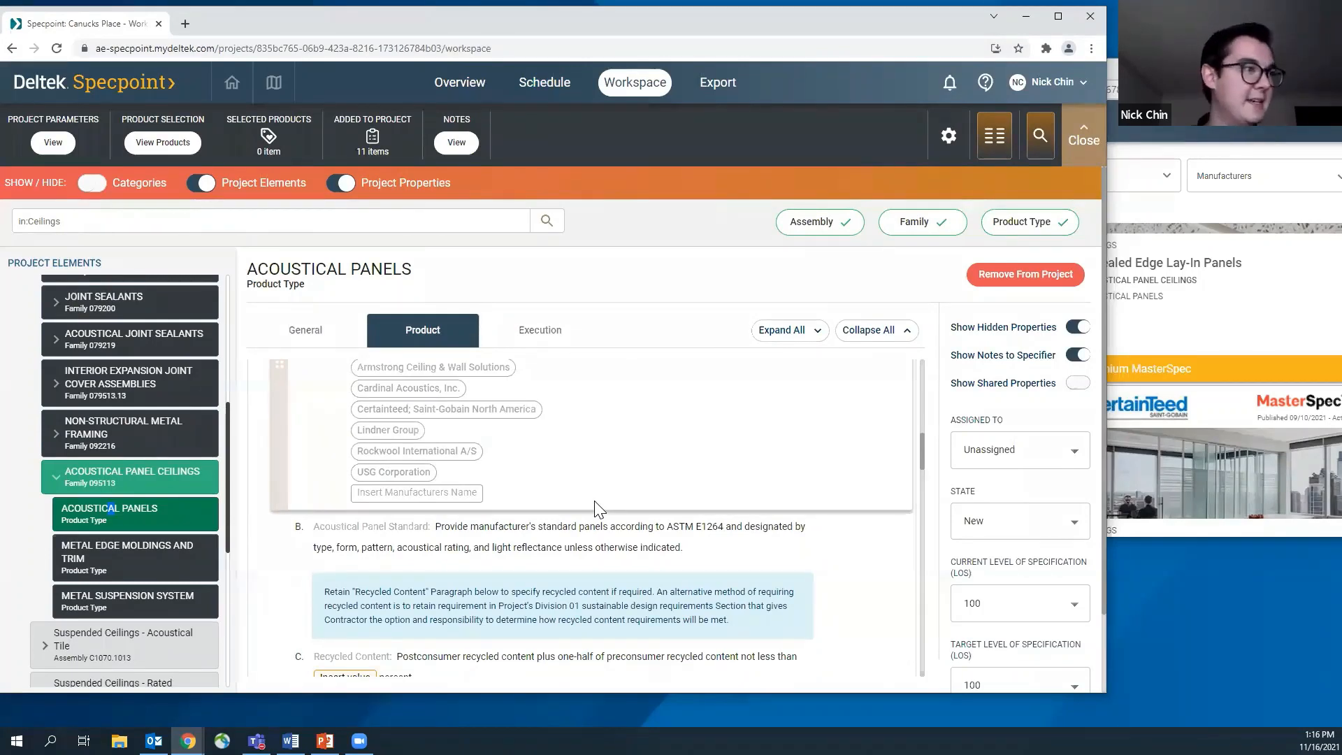
scroll(594, 502, down, 4)
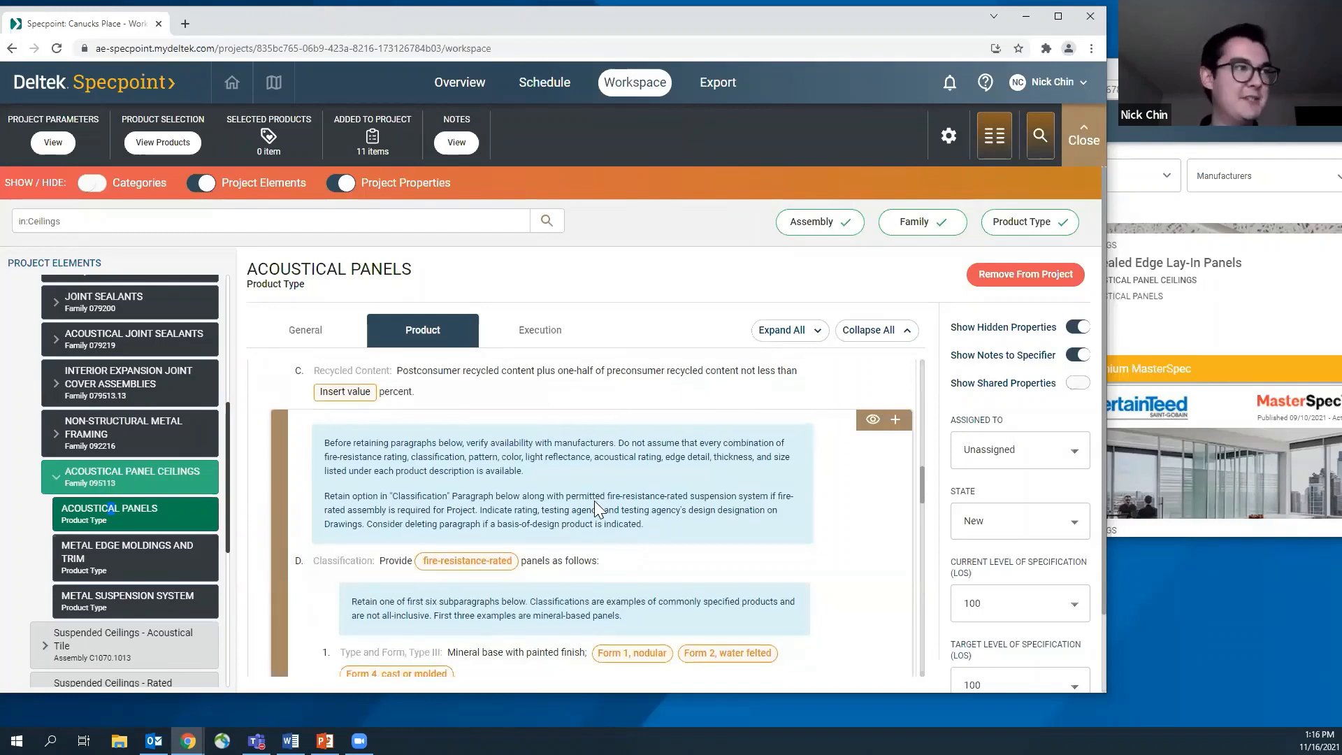
scroll(594, 500, down, 3)
scroll(594, 501, down, 2)
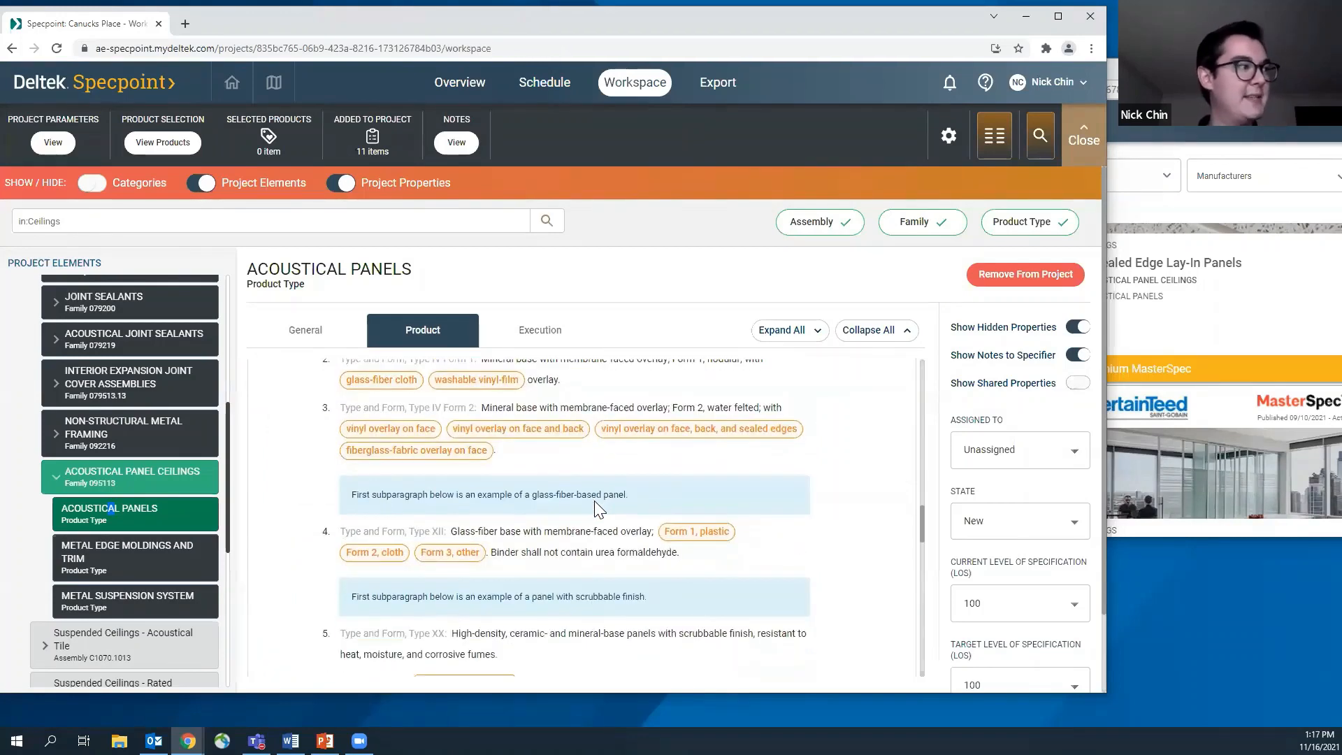
scroll(595, 502, down, 2)
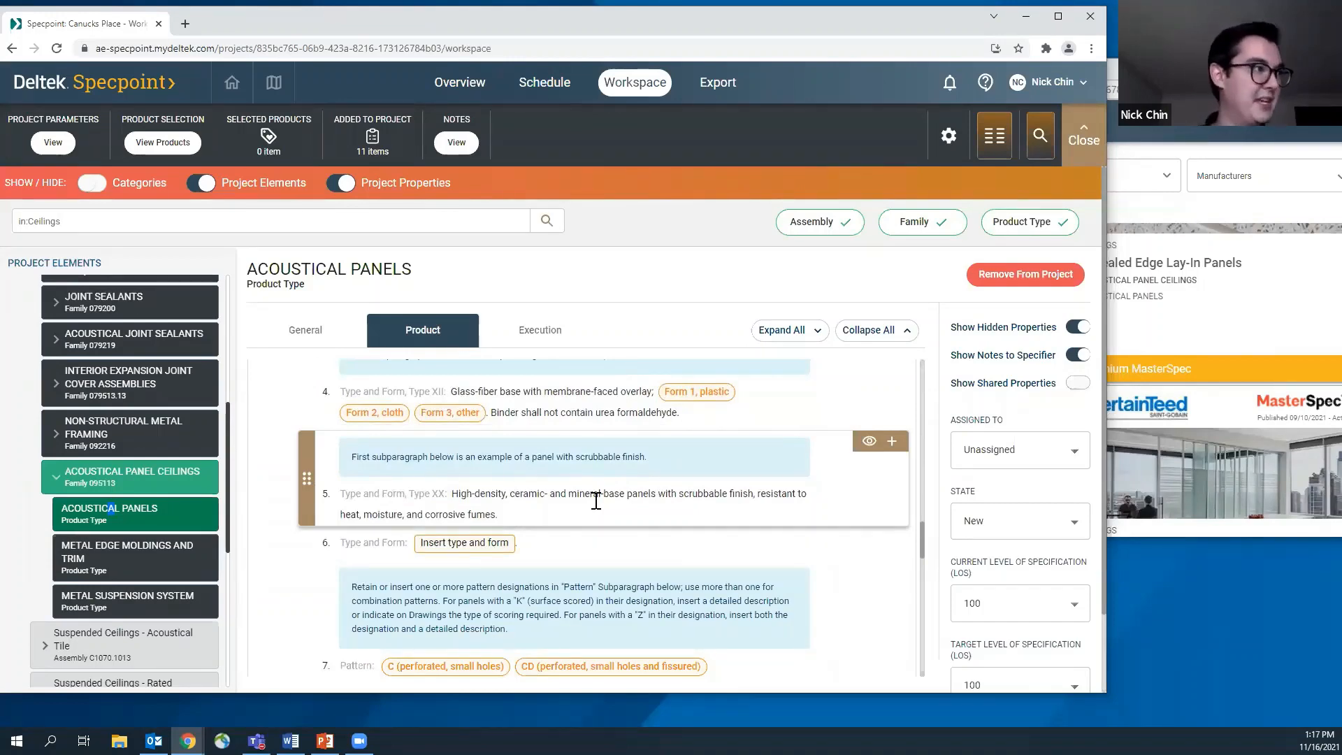
scroll(596, 501, down, 4)
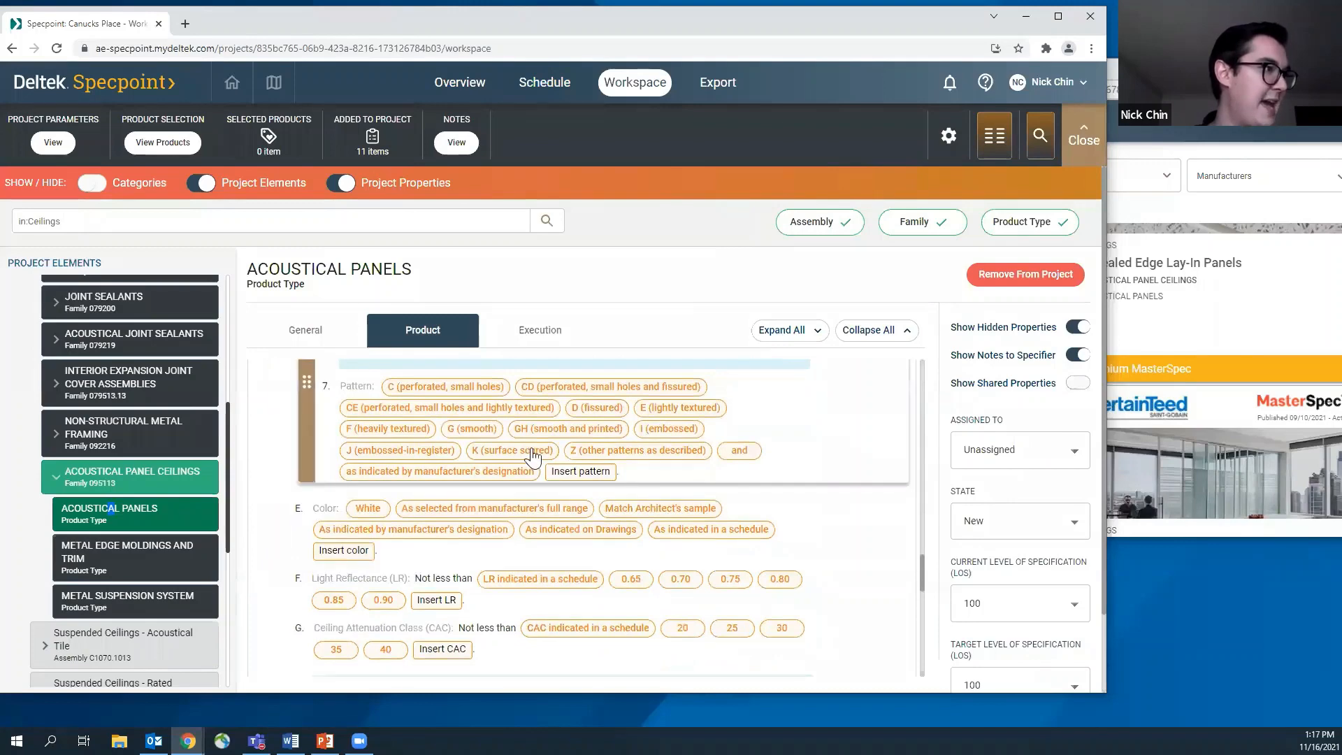
click(460, 430)
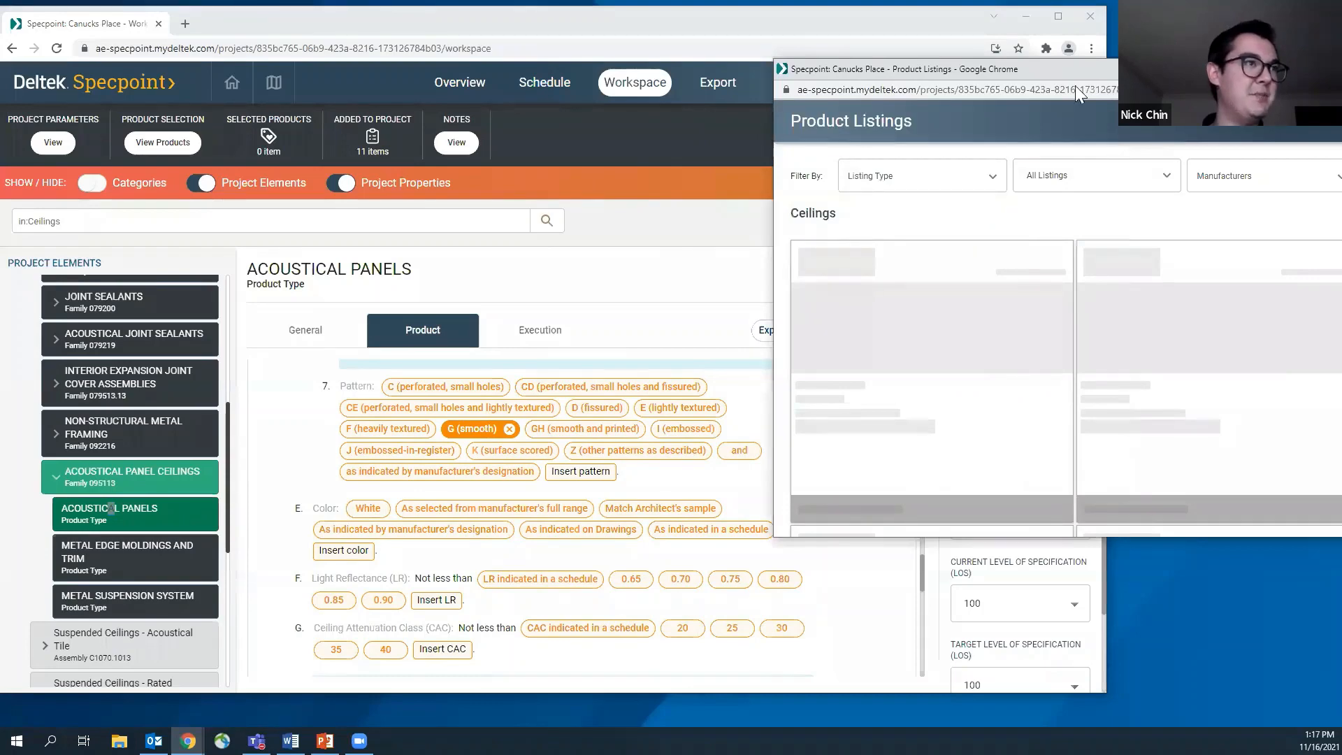
Examine the pattern, edge/joint detail and modular size properties of Cardinal Acoustics' Revealed Edge Lay-In Panels in an enlarged listings window
drag(1074, 85, 931, 97)
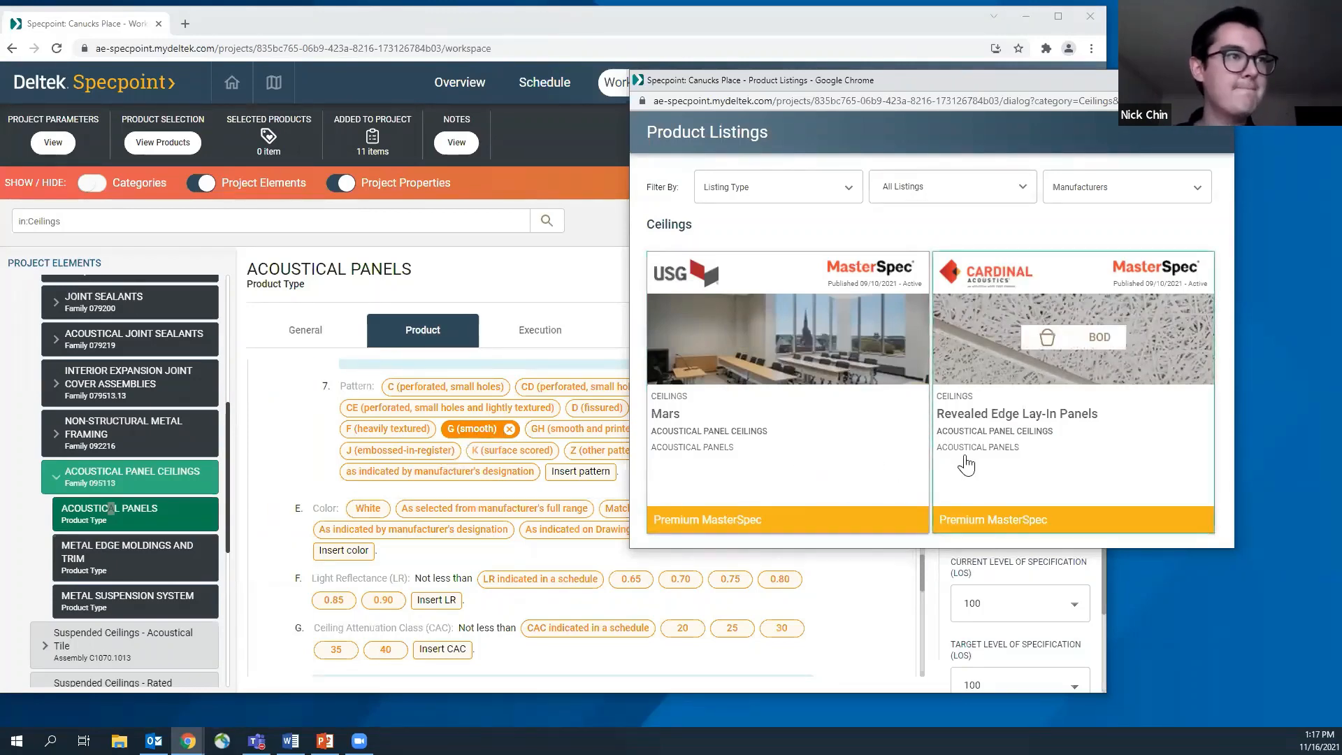
click(999, 440)
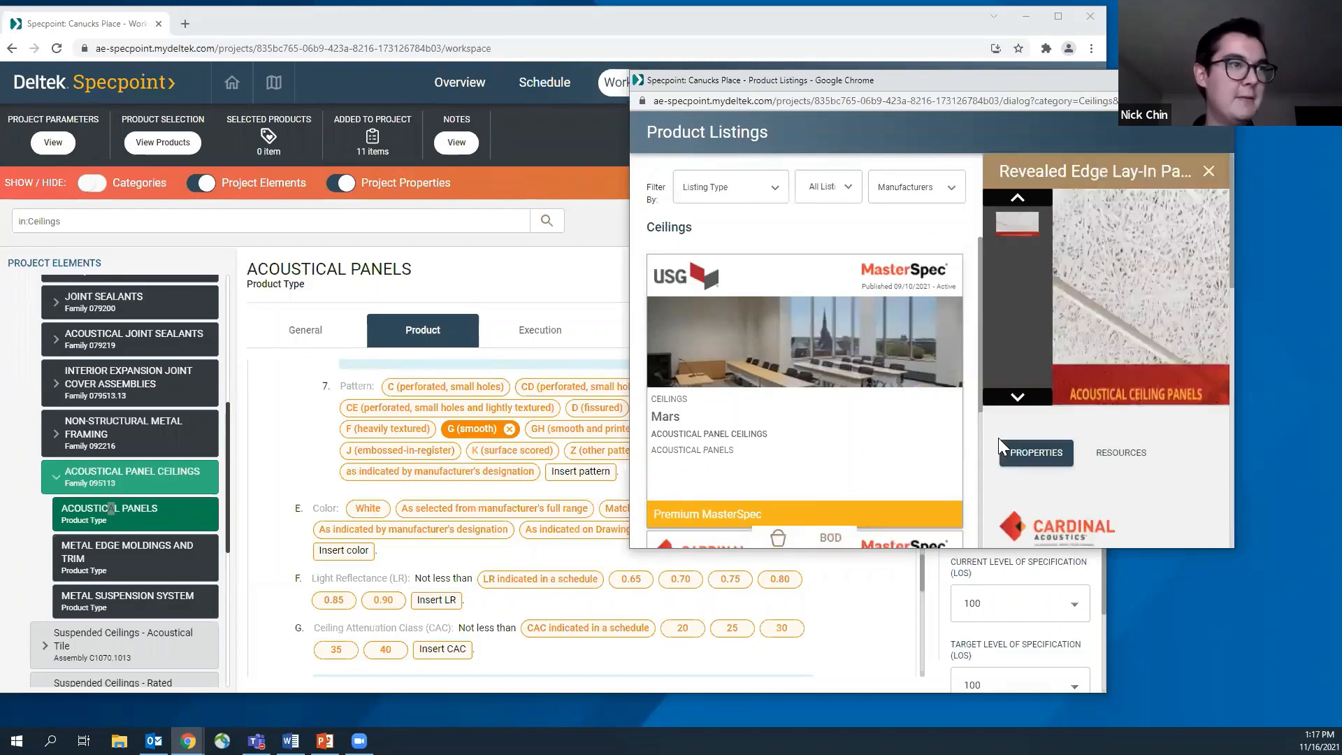
drag(939, 83, 806, 79)
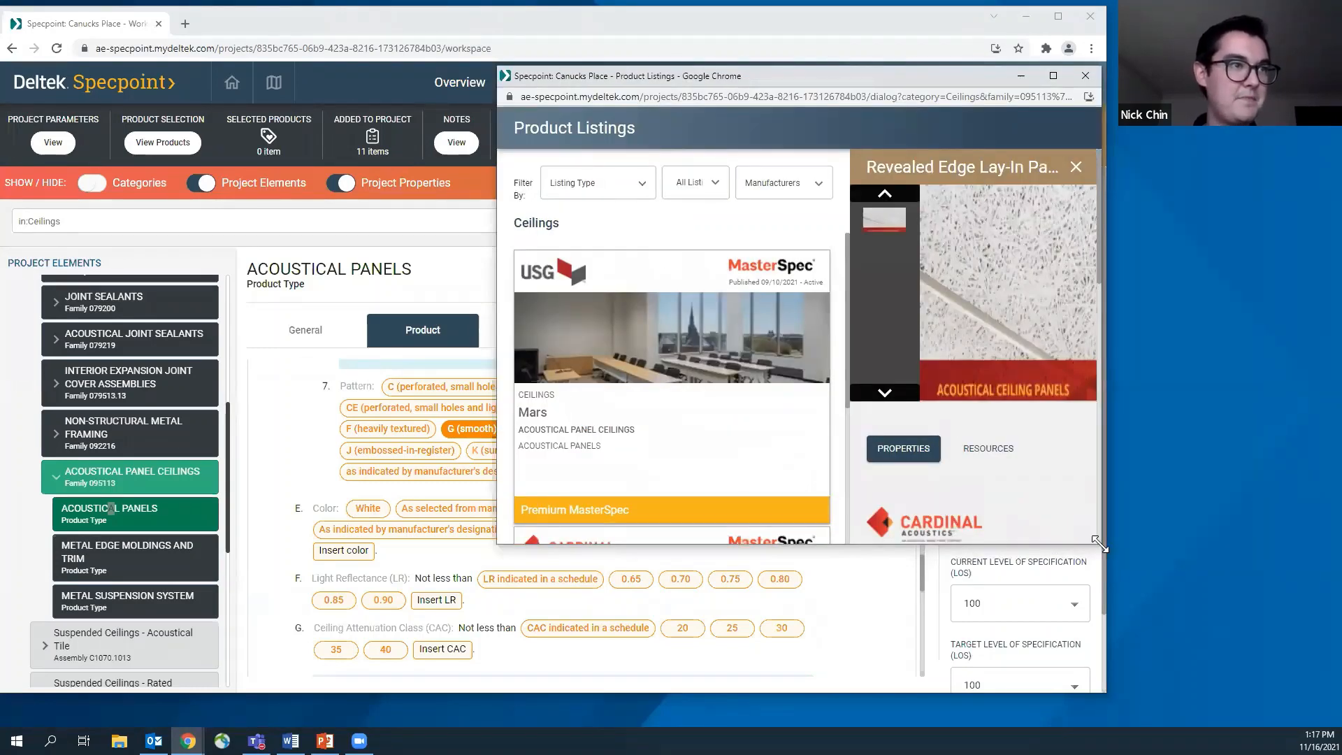
drag(1099, 545, 1314, 571)
scroll(1200, 479, down, 5)
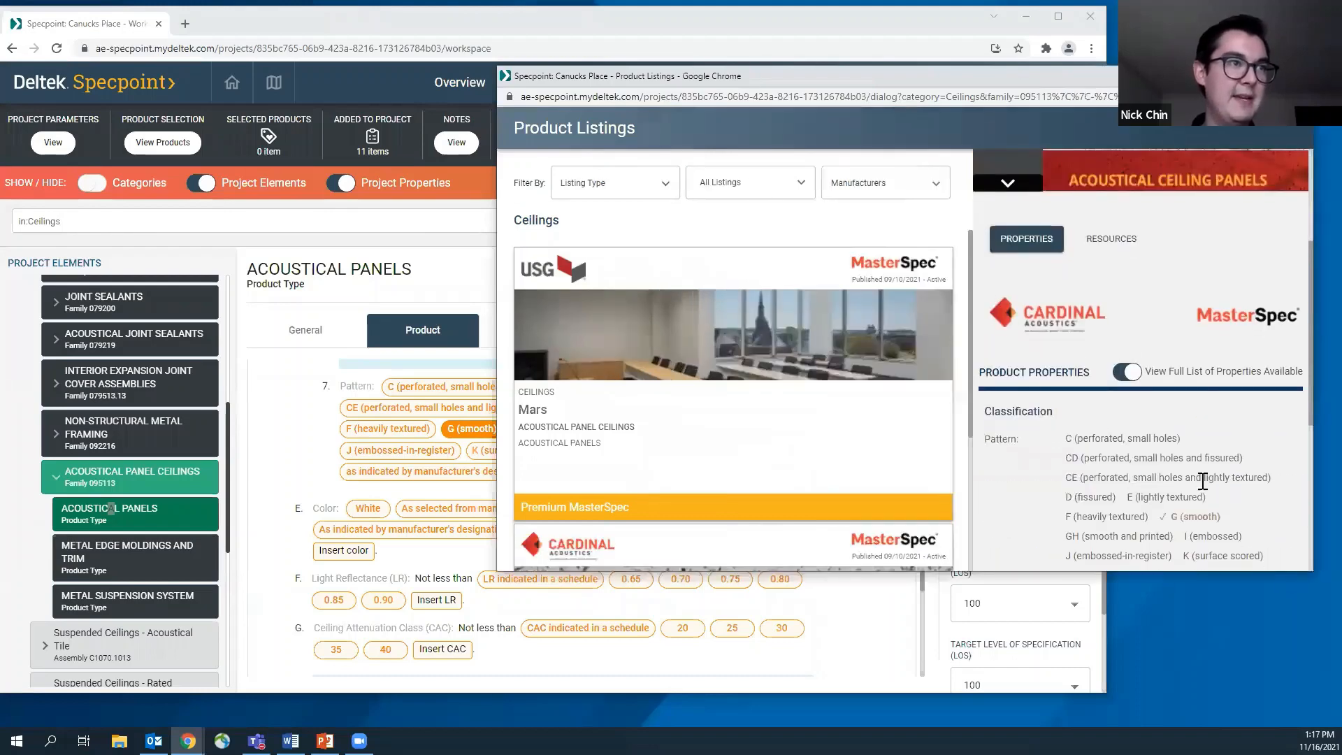
scroll(1028, 407, down, 1)
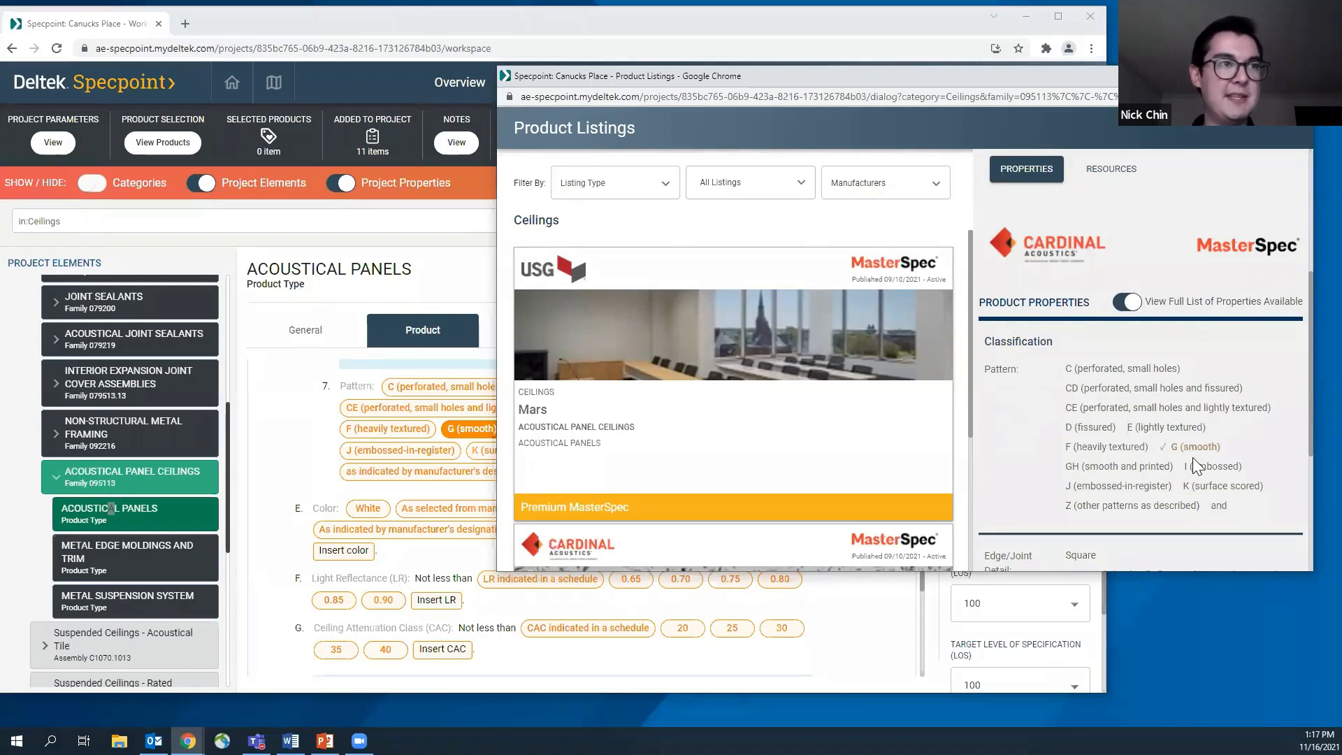
scroll(1069, 464, down, 2)
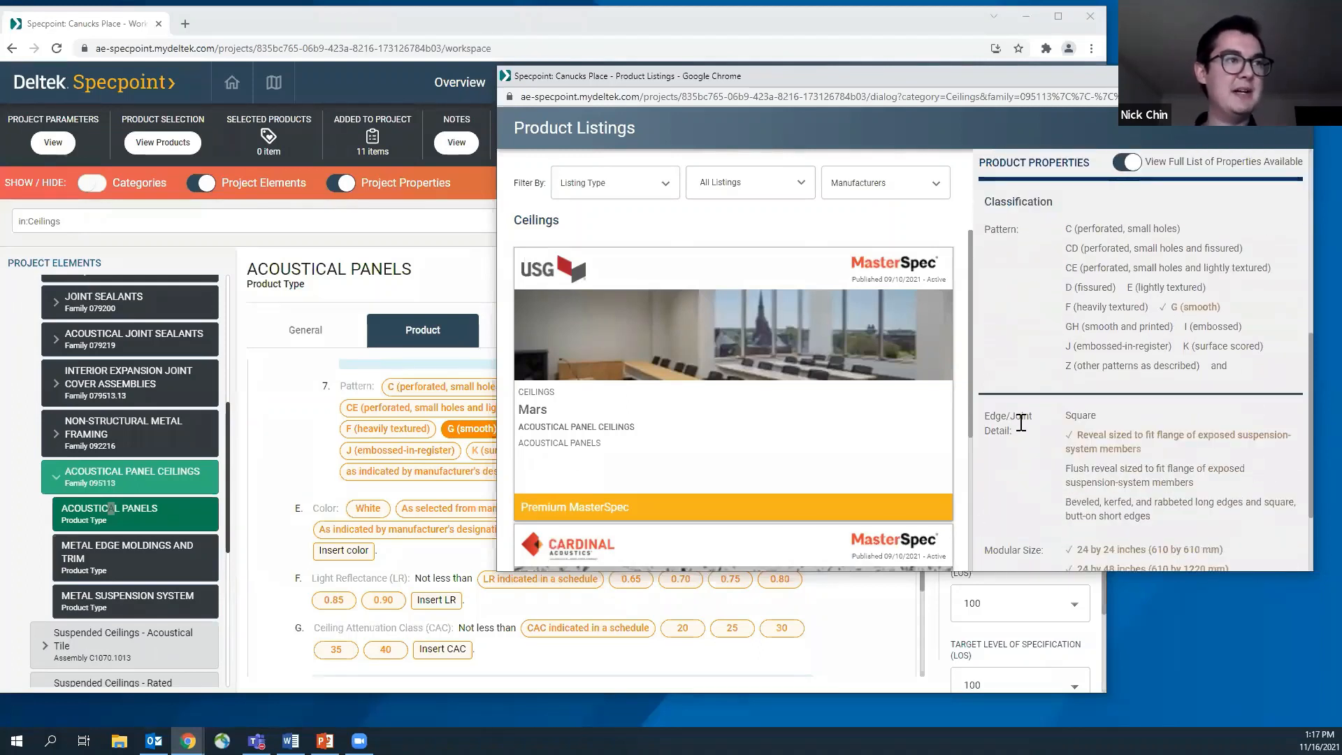
scroll(1019, 462, down, 1)
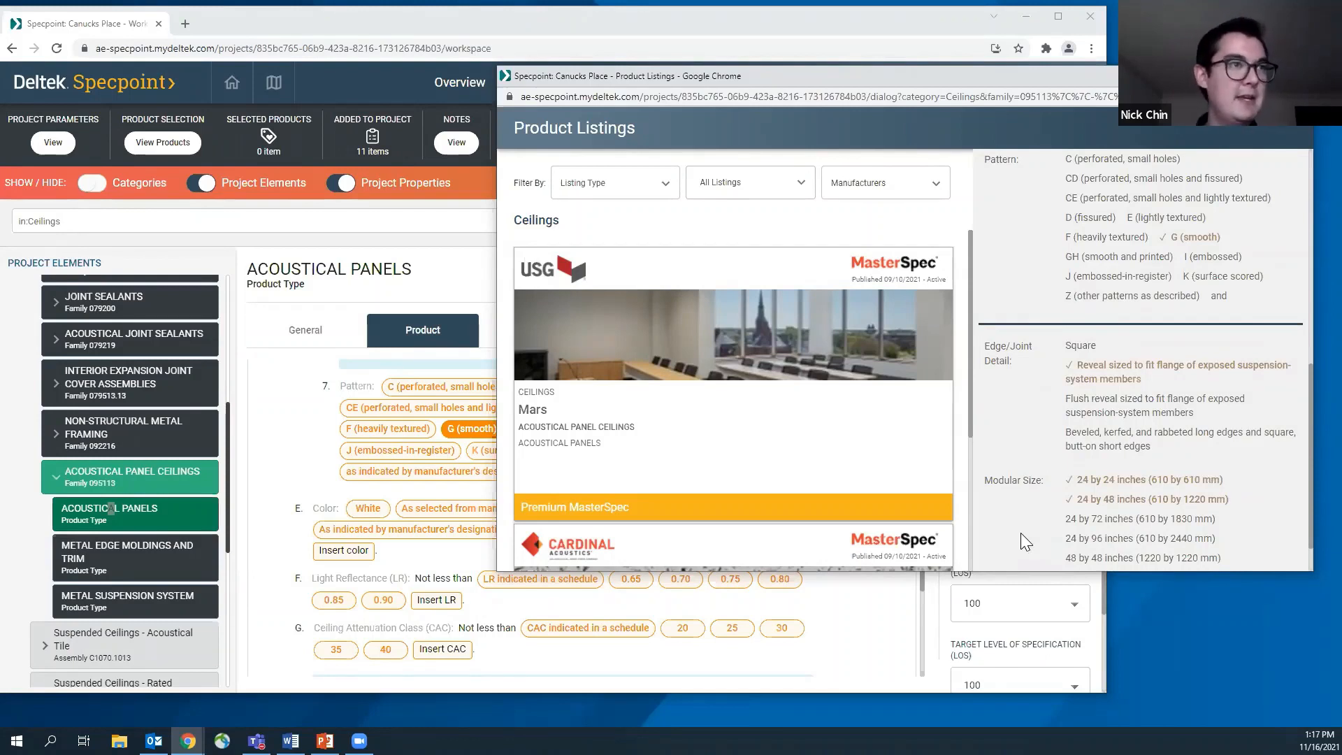
Add Cardinal Acoustics' Revealed Edge Lay-In Panels from the product listings to the project
scroll(860, 459, down, 3)
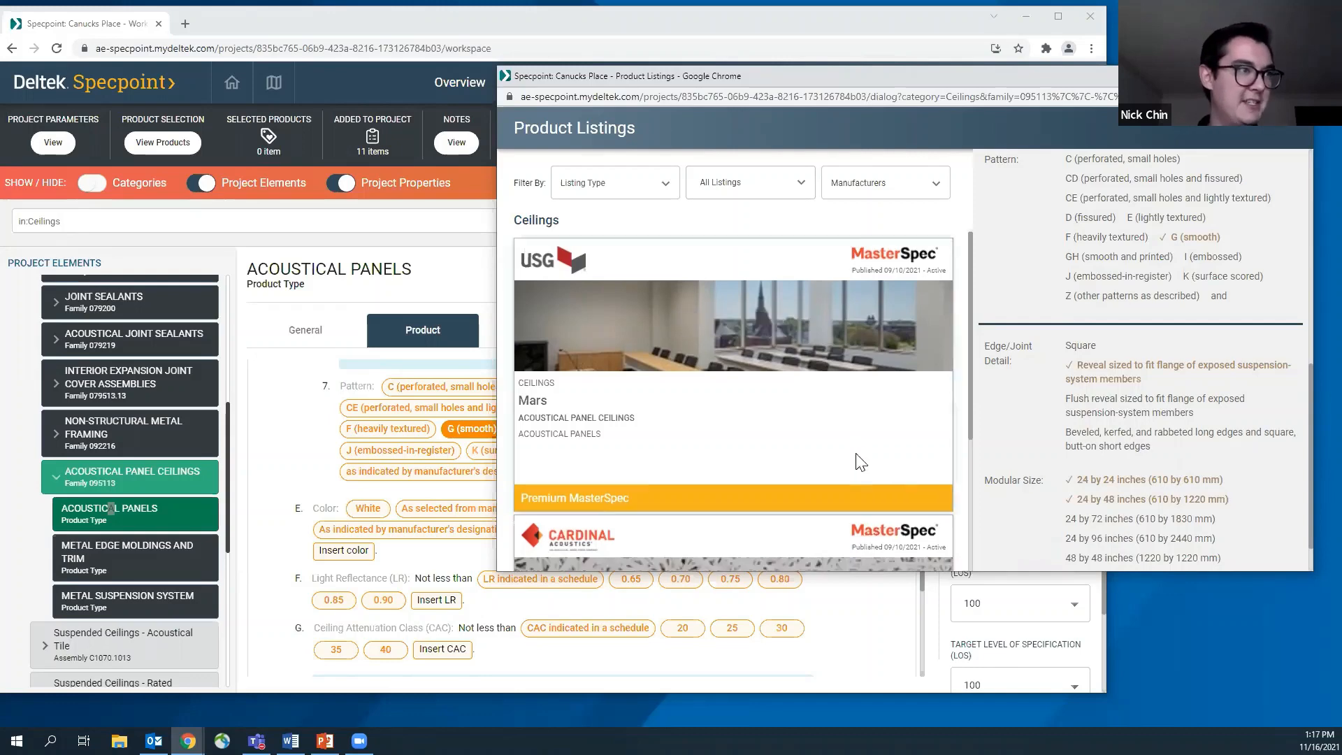
mouse_move(773, 458)
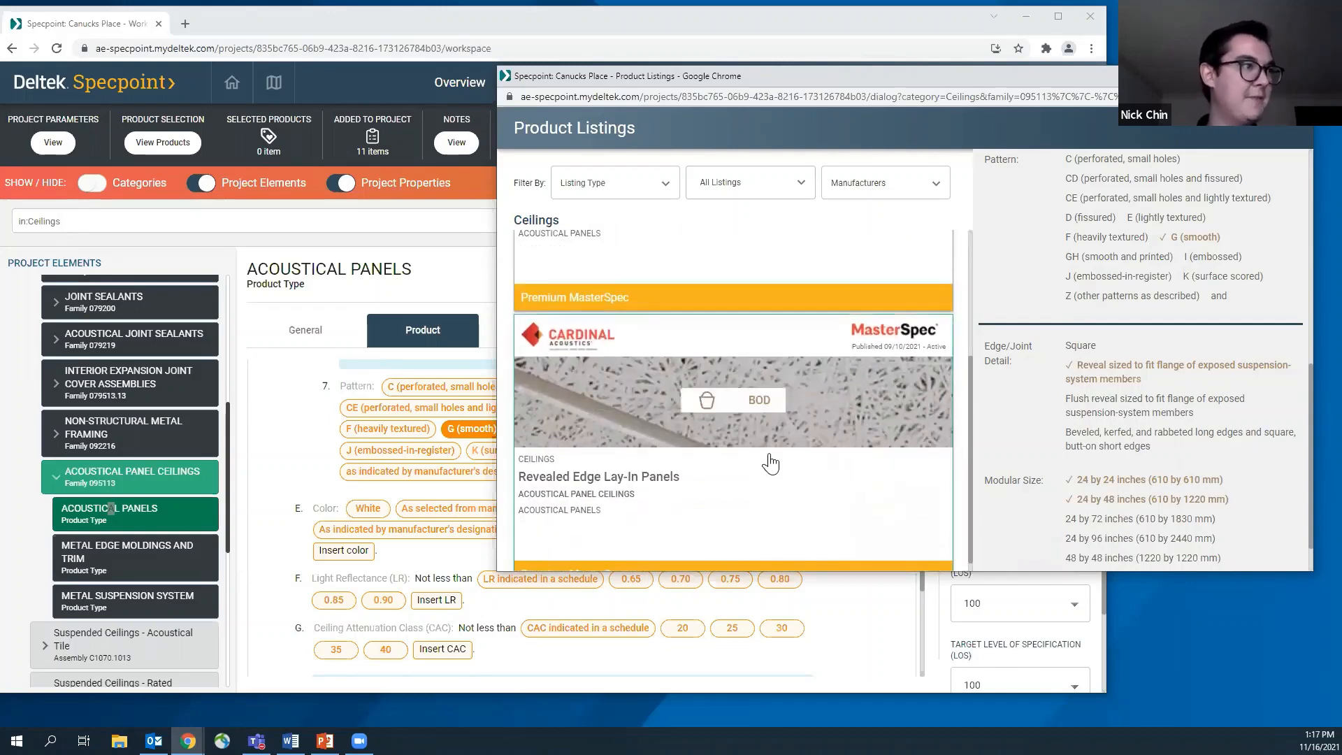
click(702, 401)
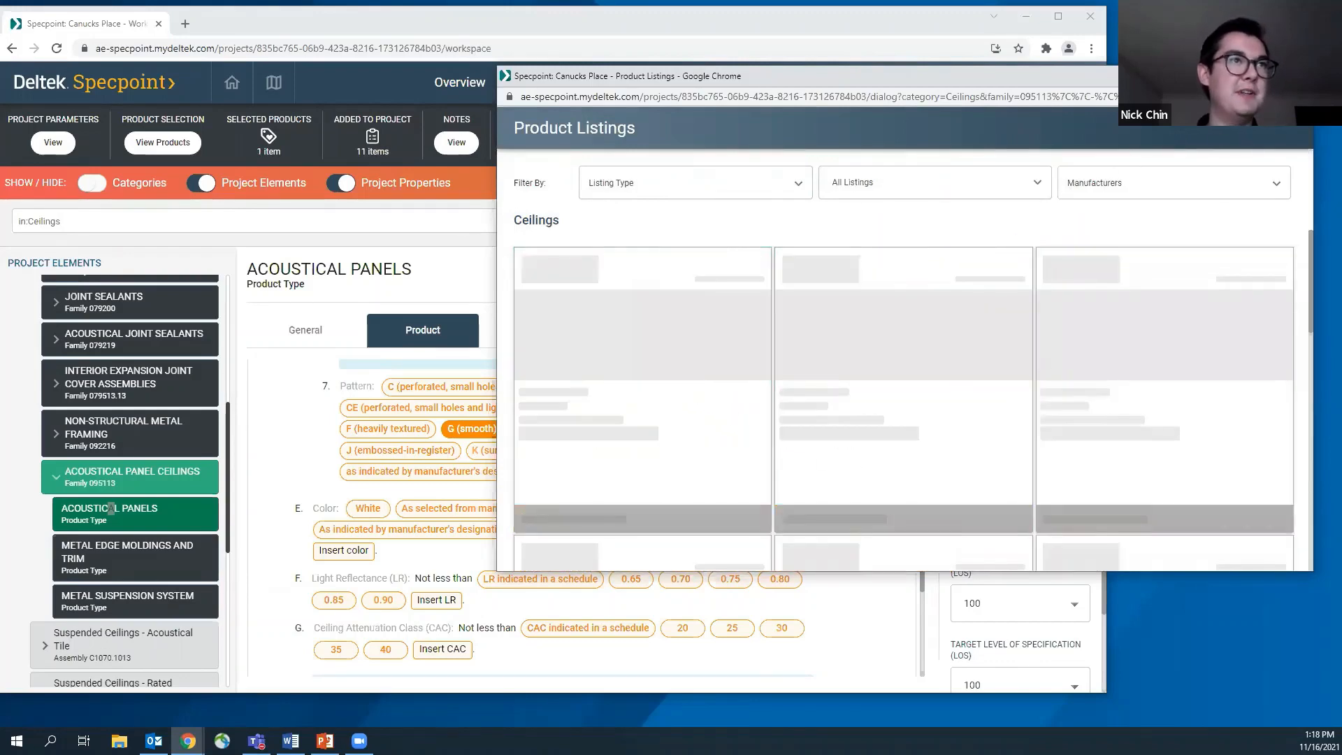
Close the product listings and review the Edge/Joint Detail and Modular Size selections in the Acoustical Panels article
click(1298, 76)
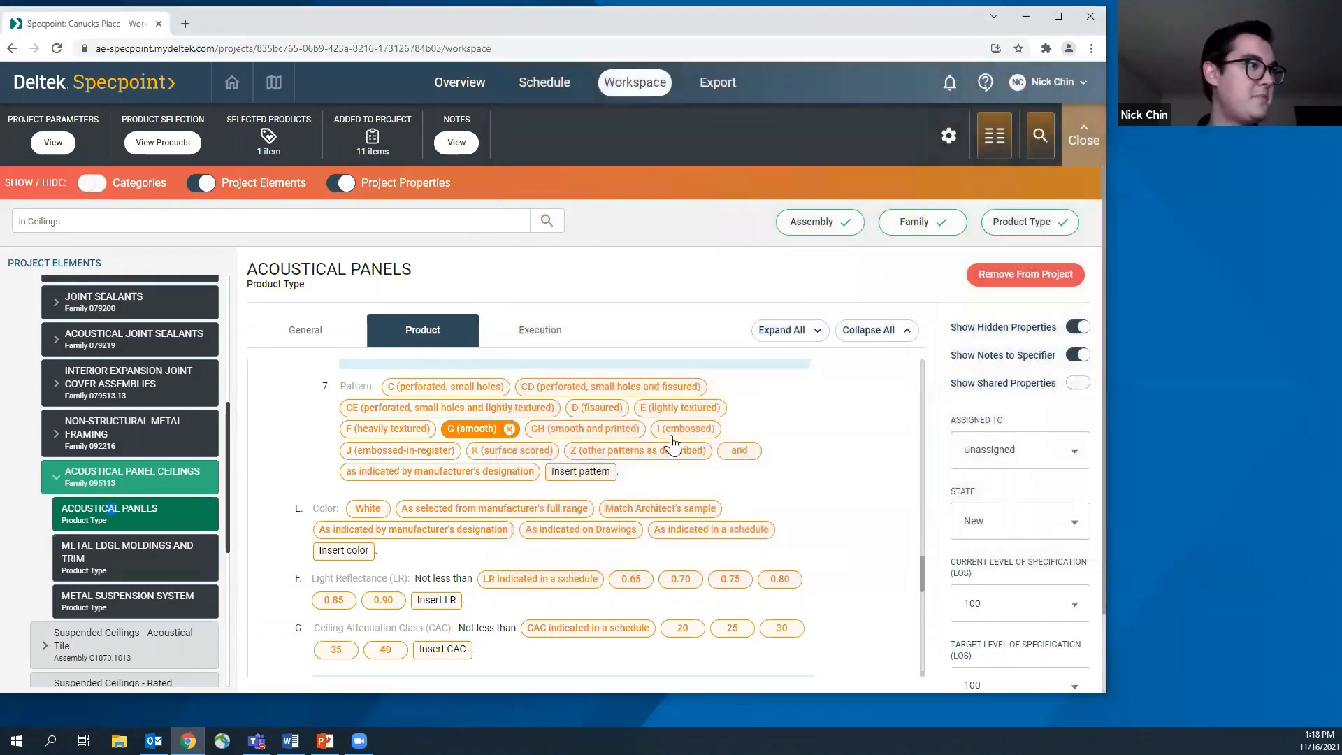
scroll(647, 428, down, 2)
scroll(646, 428, down, 3)
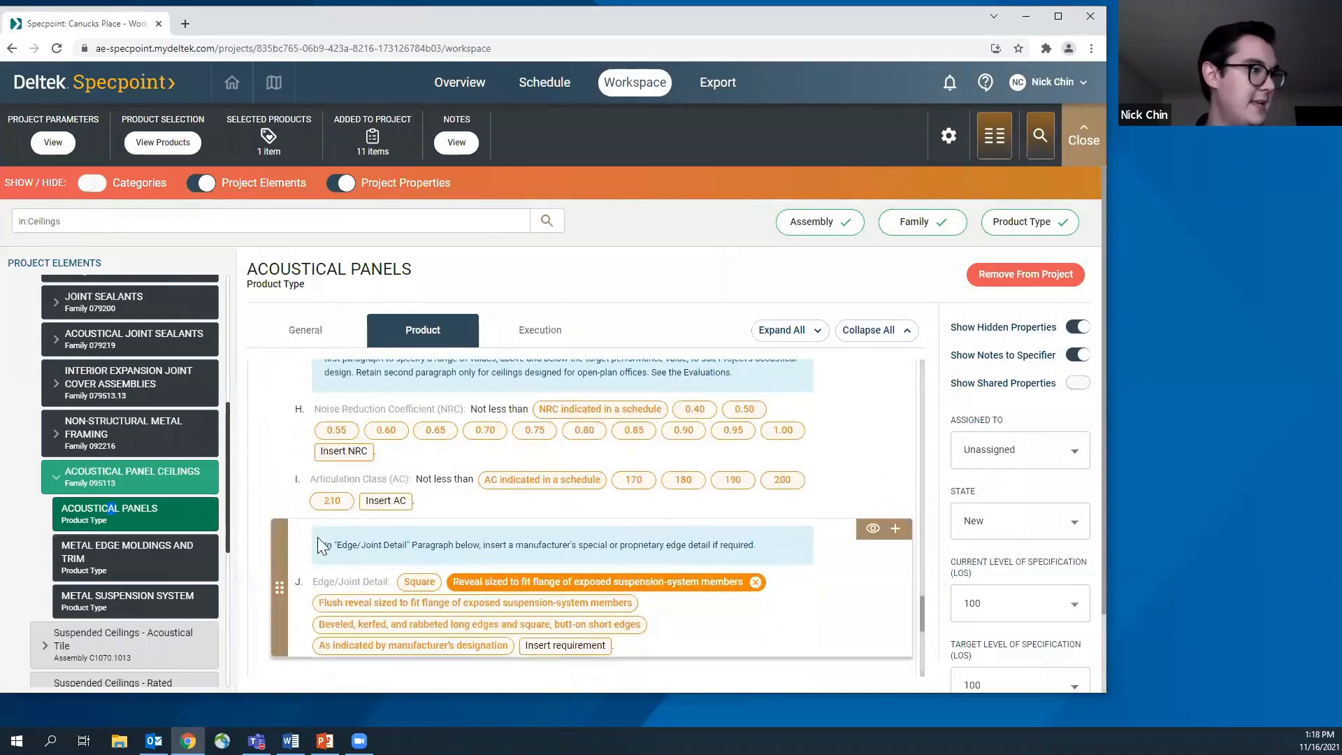
scroll(482, 592, down, 4)
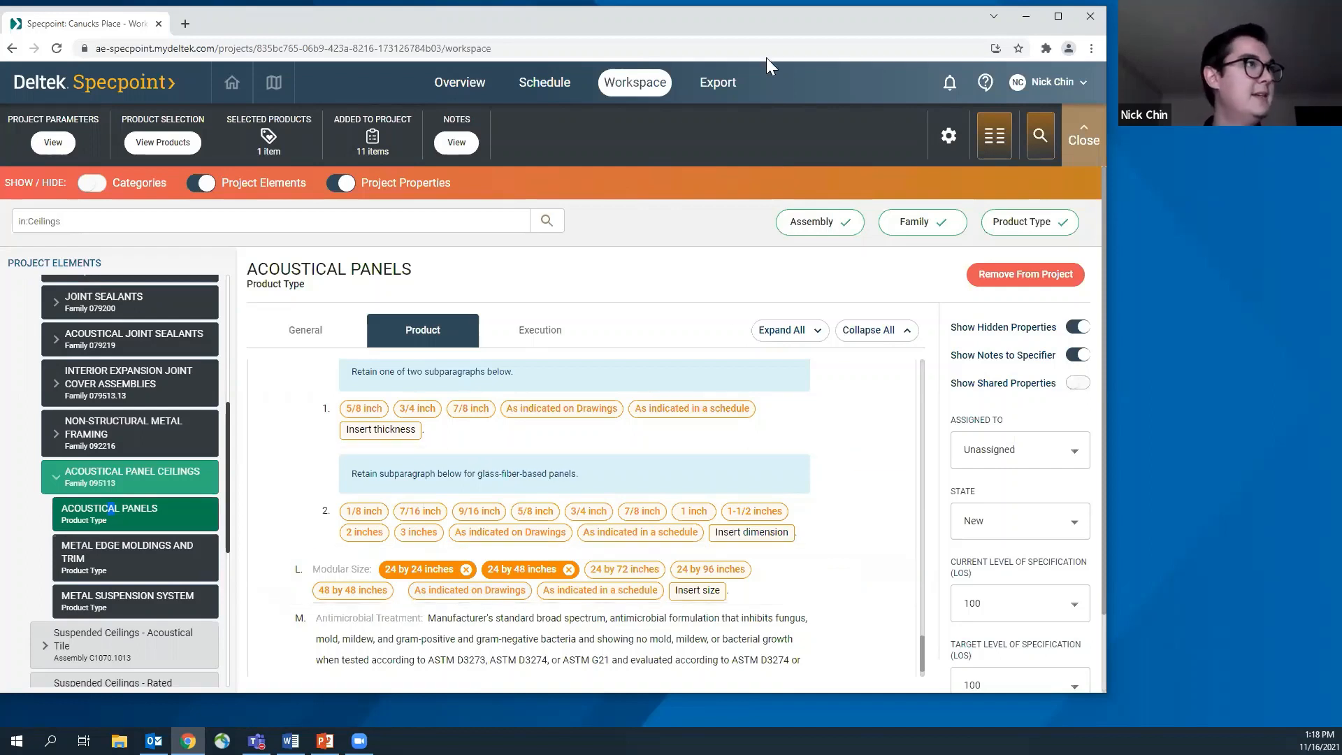
drag(757, 25, 804, 28)
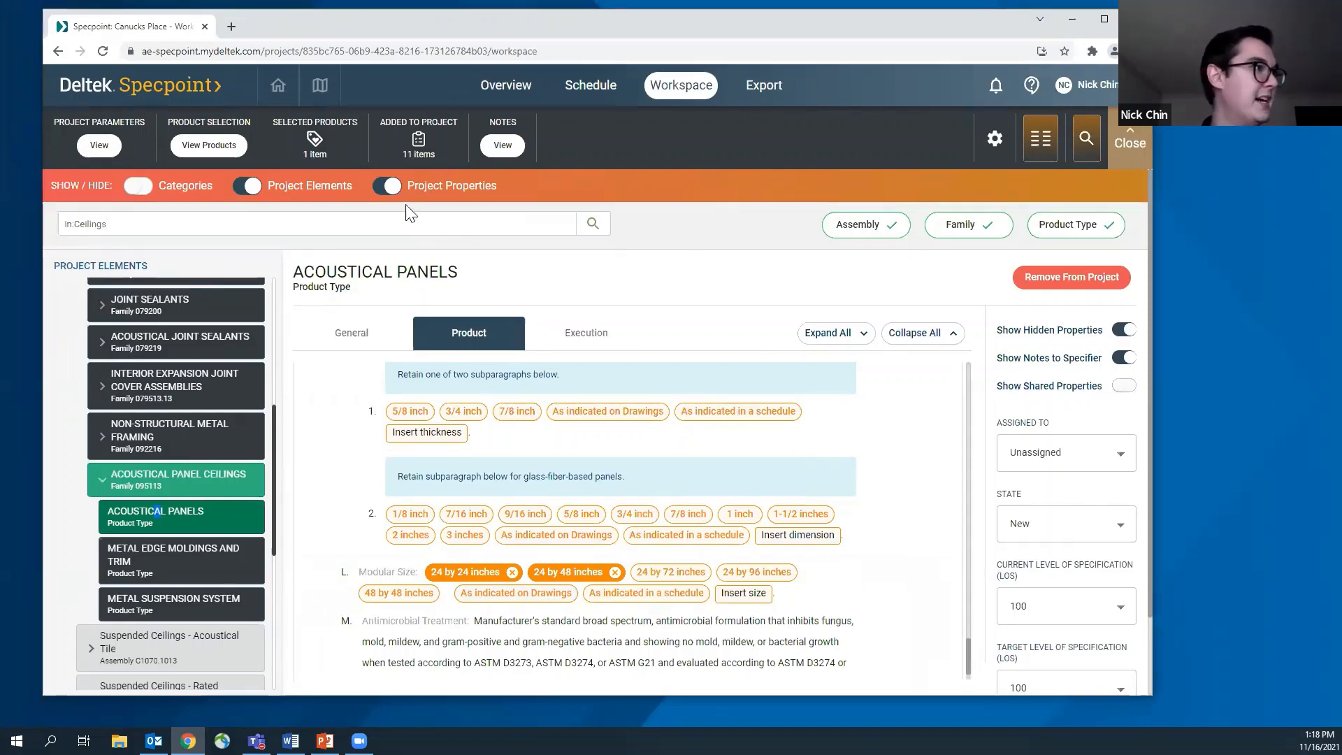
Hide the project properties, show the categories, and choose the Windows category
click(386, 190)
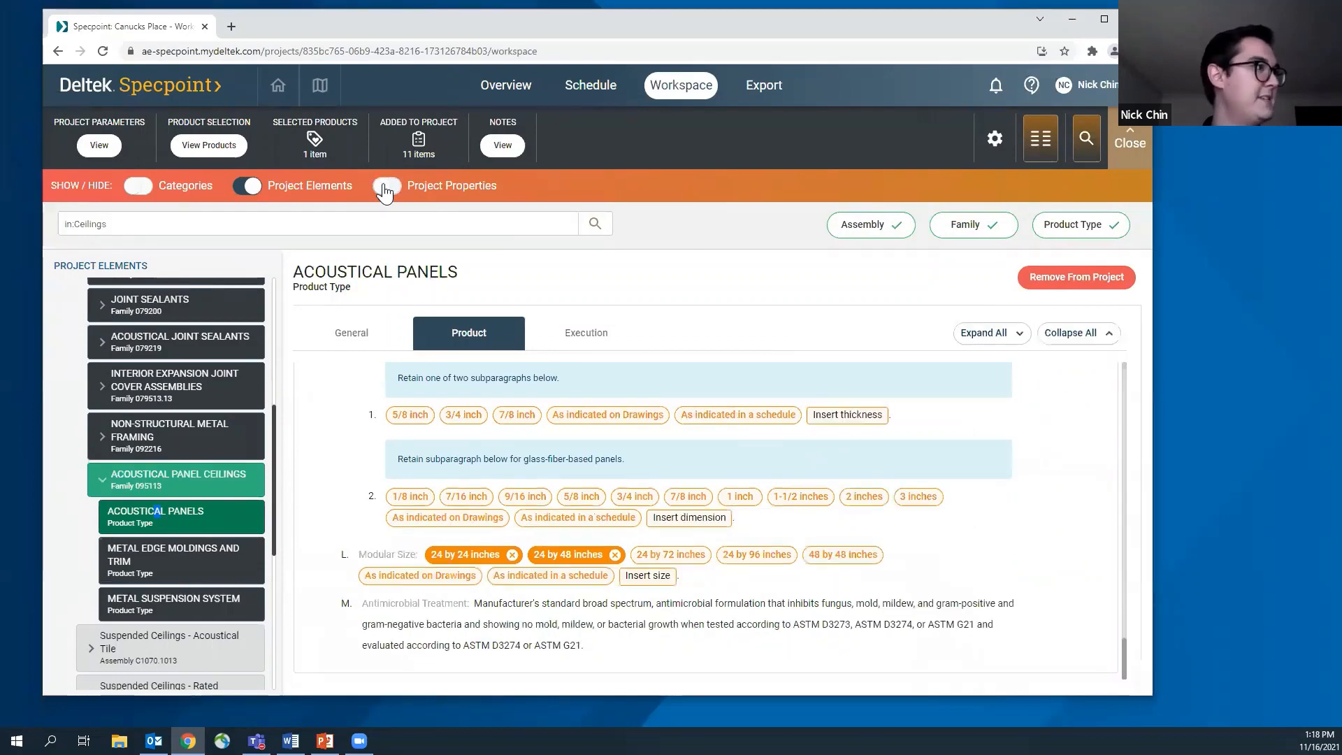
click(142, 188)
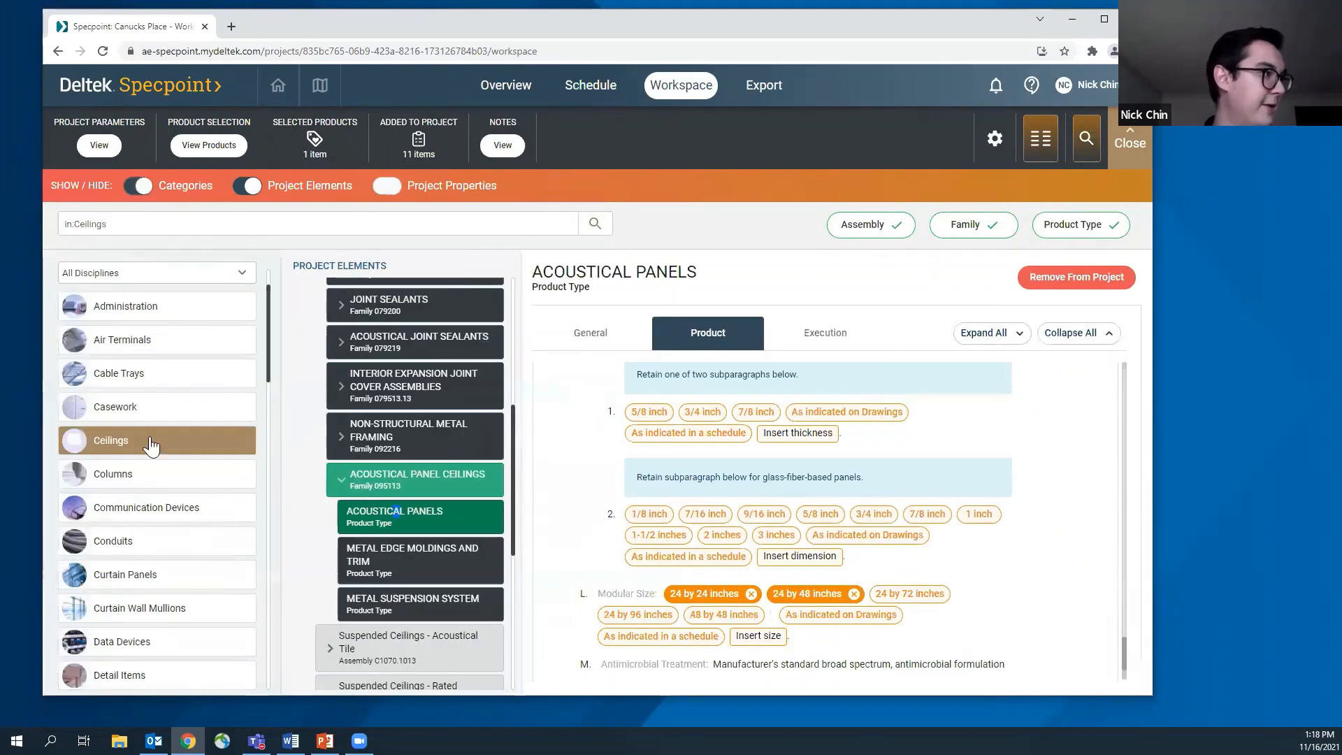
scroll(142, 457, down, 4)
scroll(141, 461, down, 10)
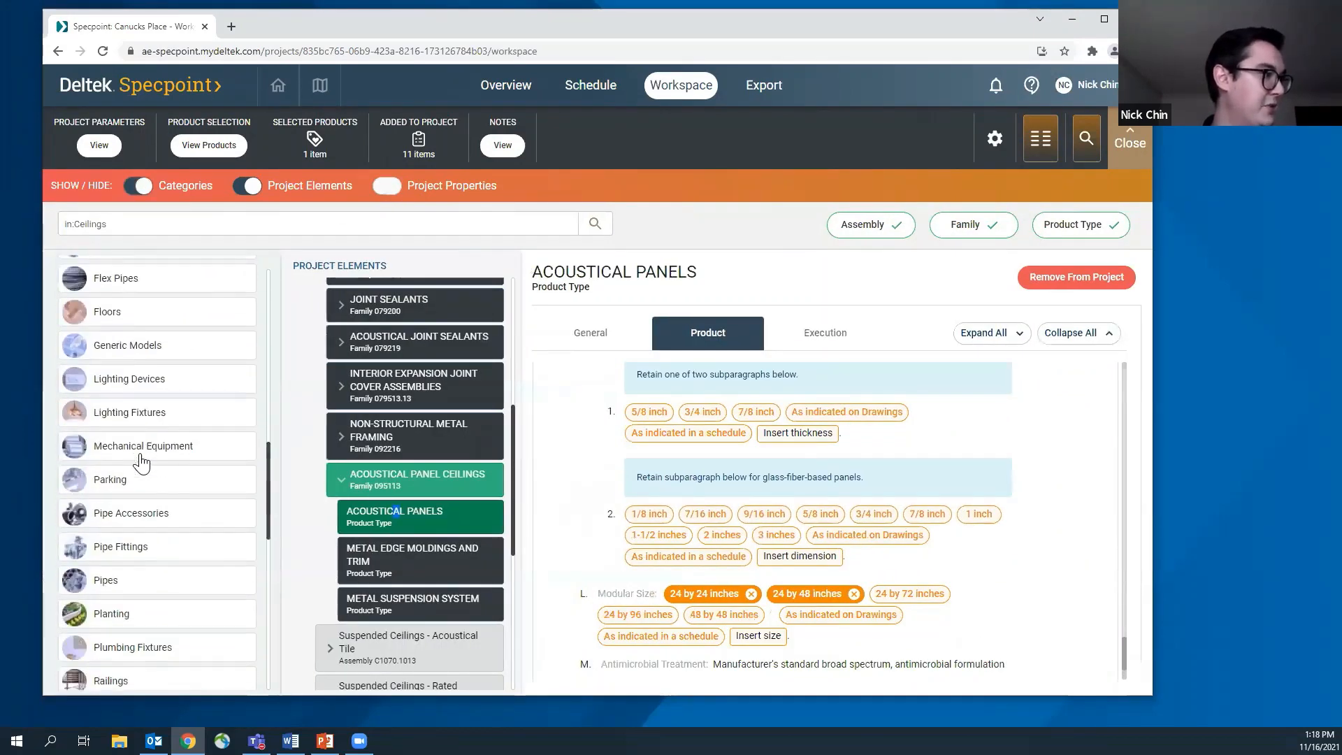
scroll(141, 461, down, 4)
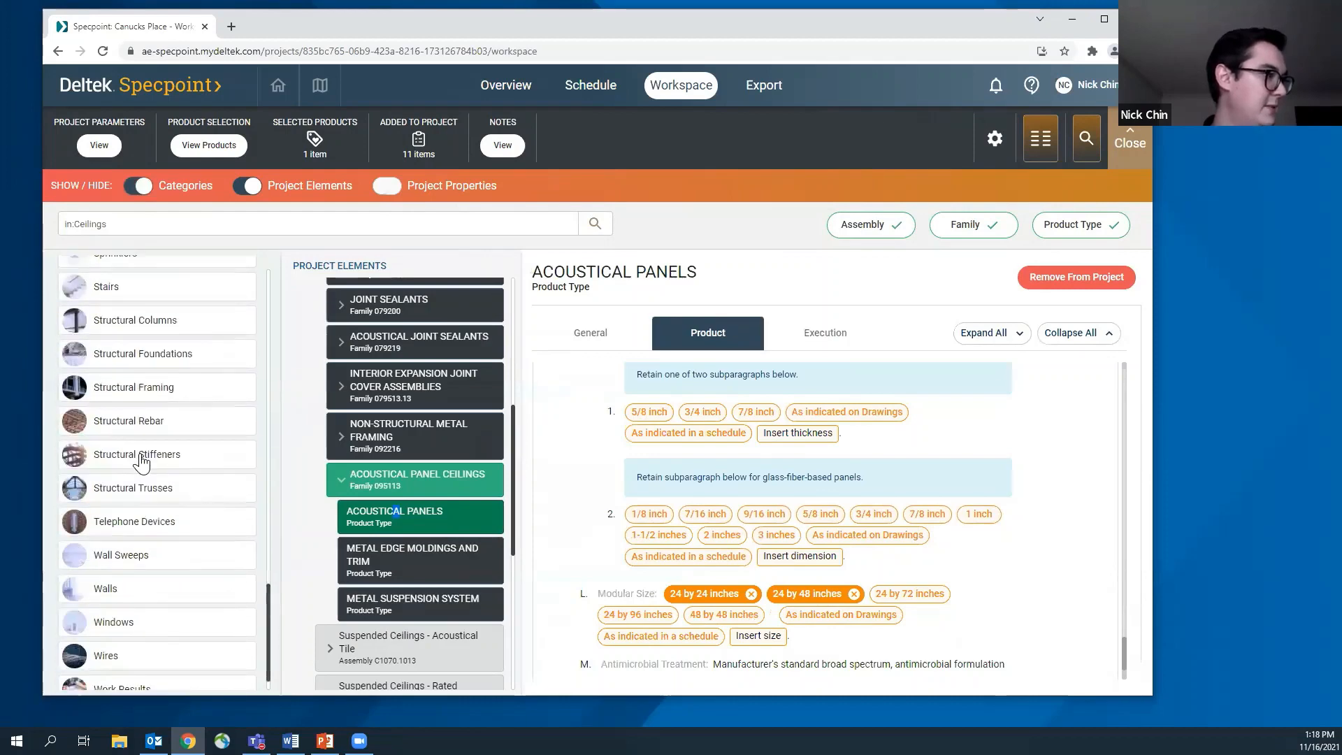
click(110, 626)
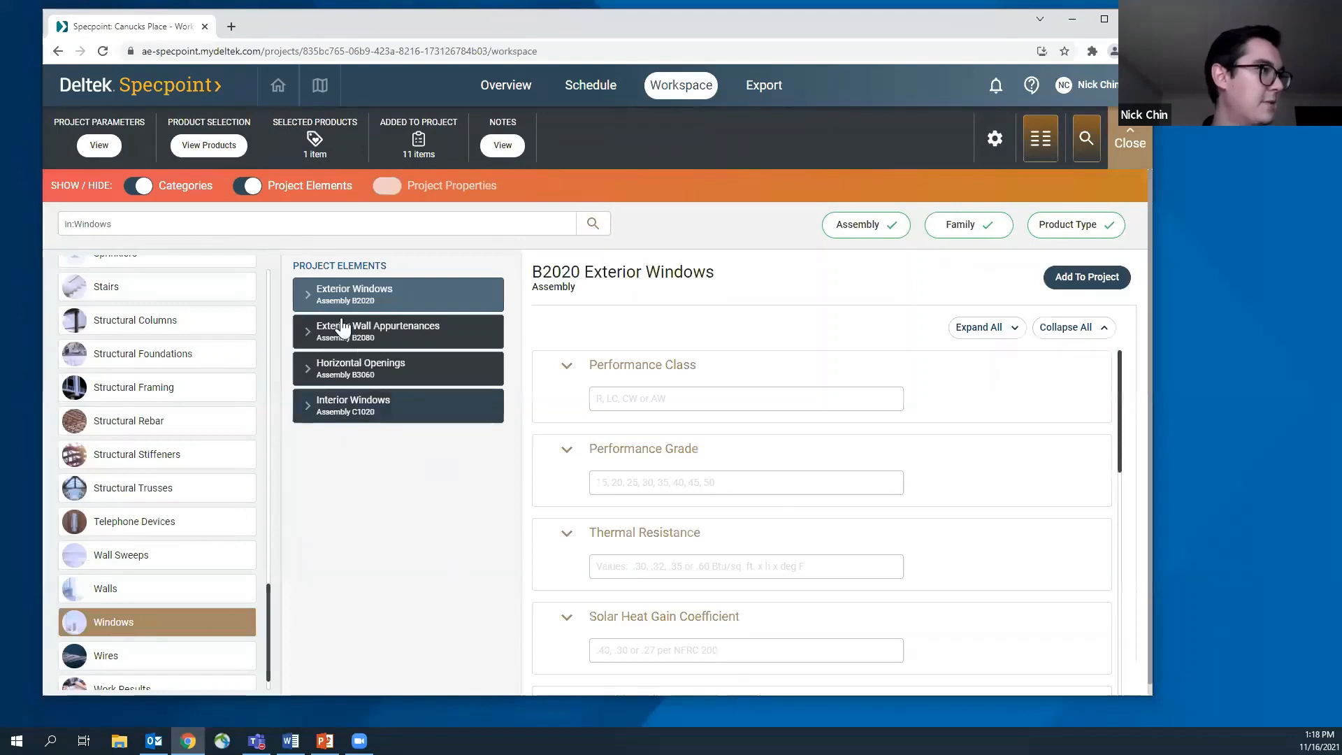
Expand Exterior Windows through Exterior Operating Windows and Operating Windows - Vinyl, and open its Vinyl Windows family 085313
click(308, 294)
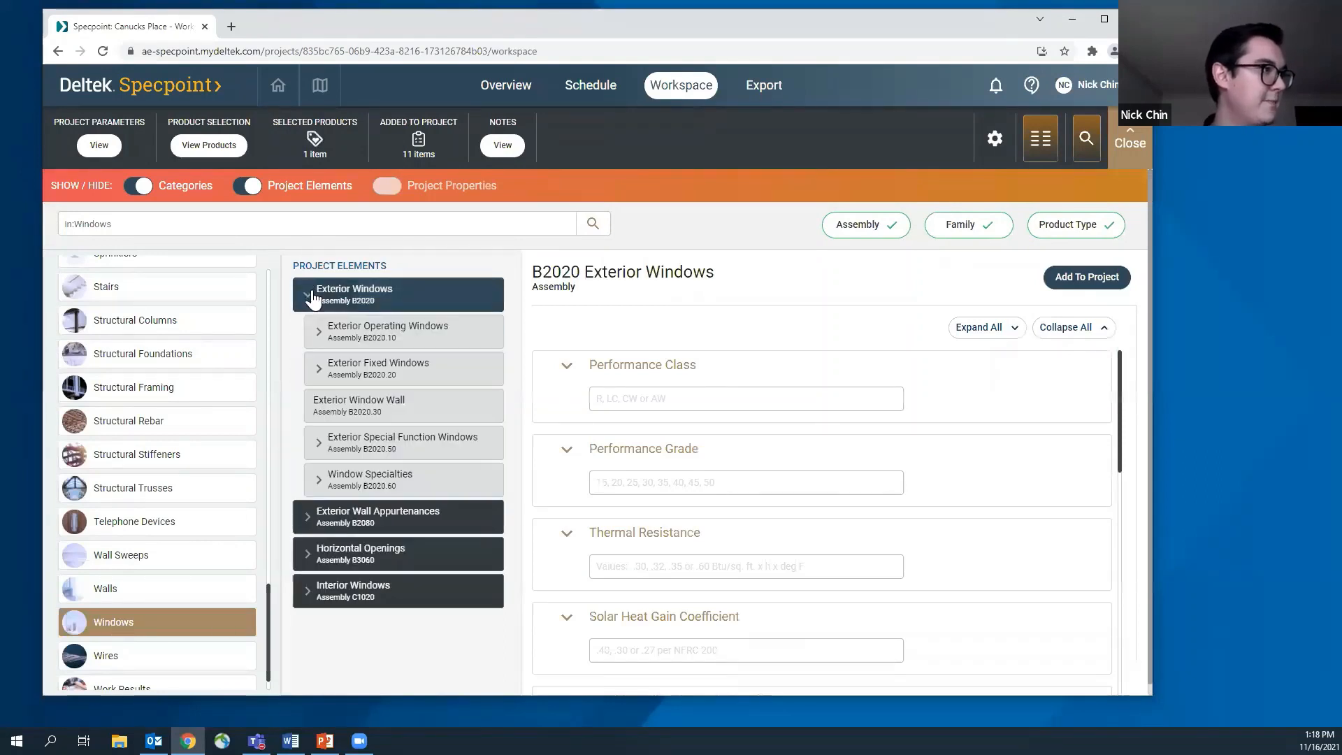
click(322, 328)
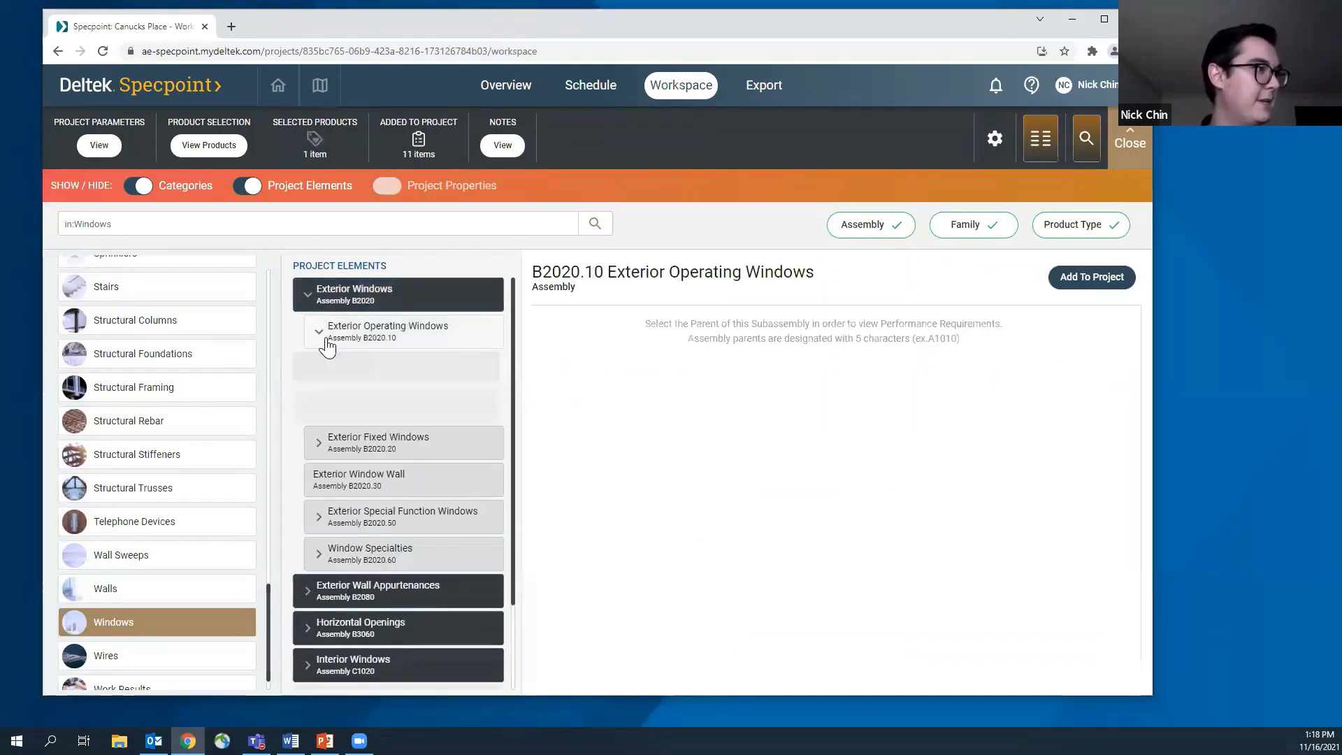
scroll(352, 494, down, 3)
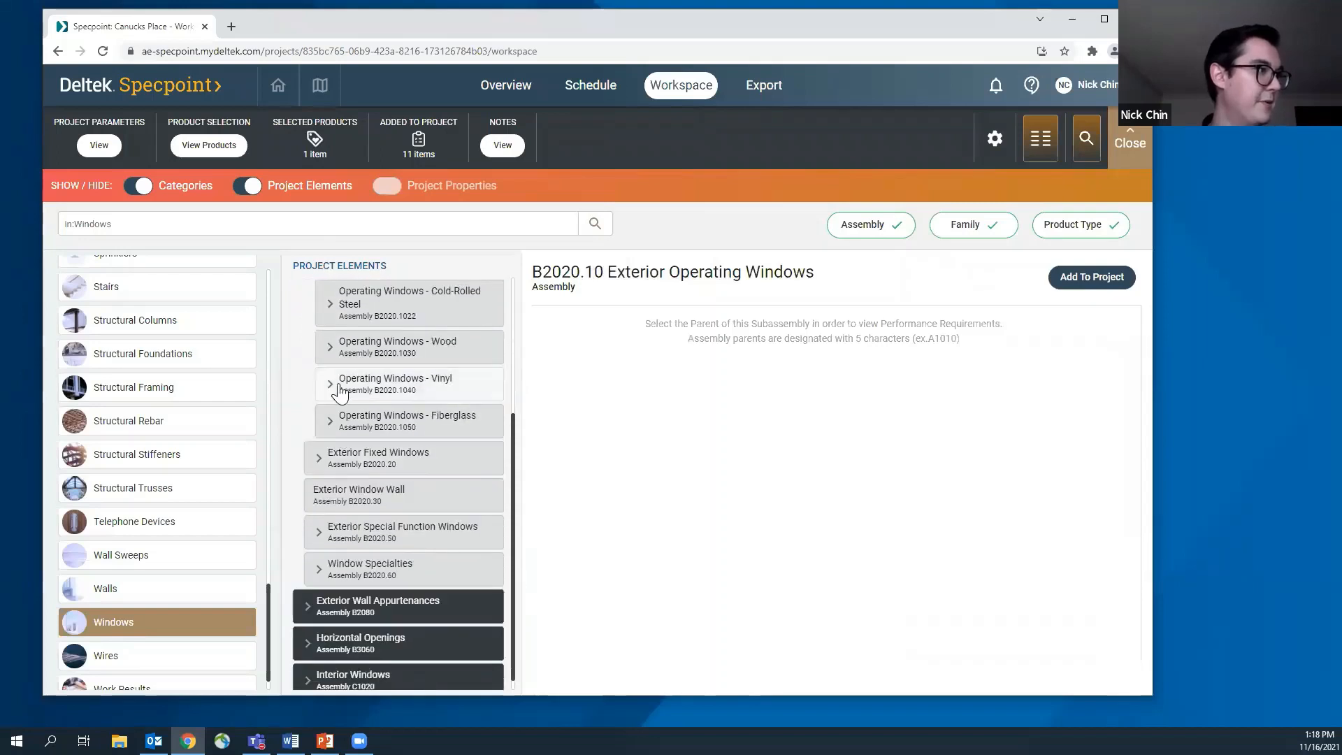
click(337, 385)
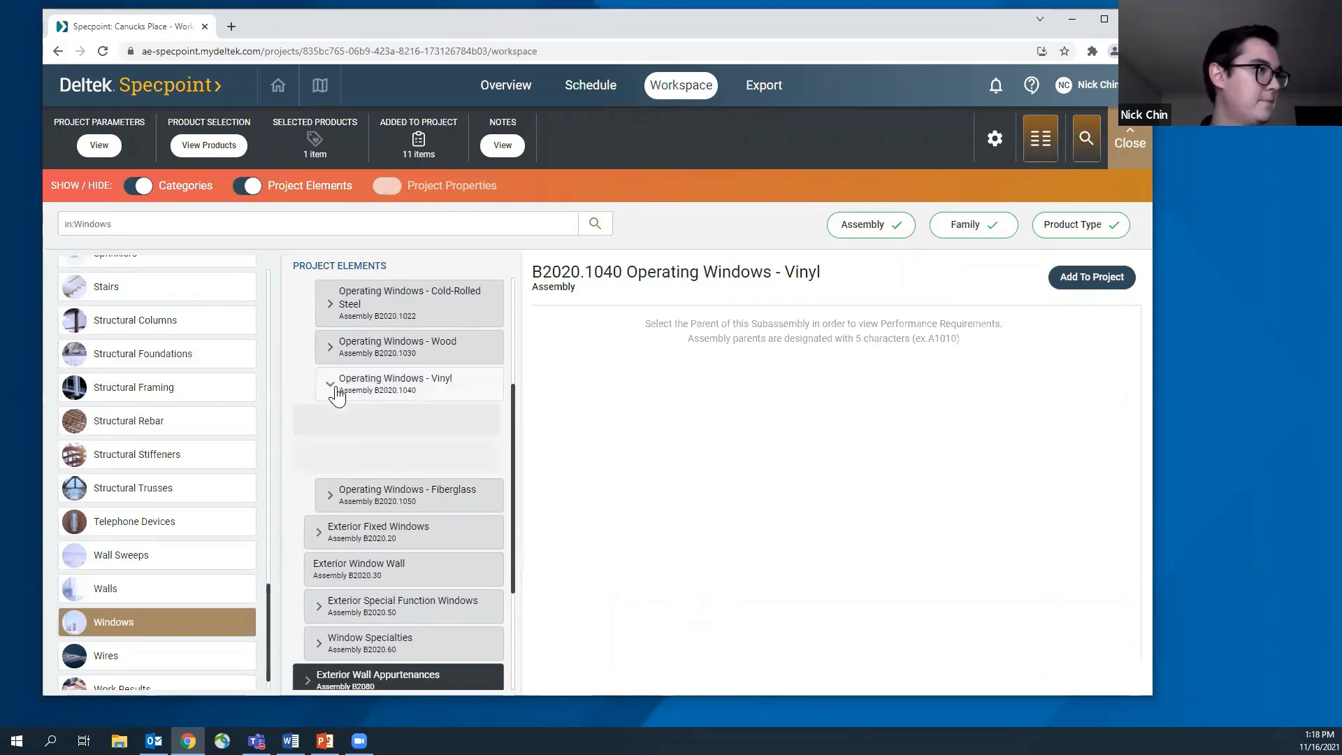
scroll(438, 541, down, 6)
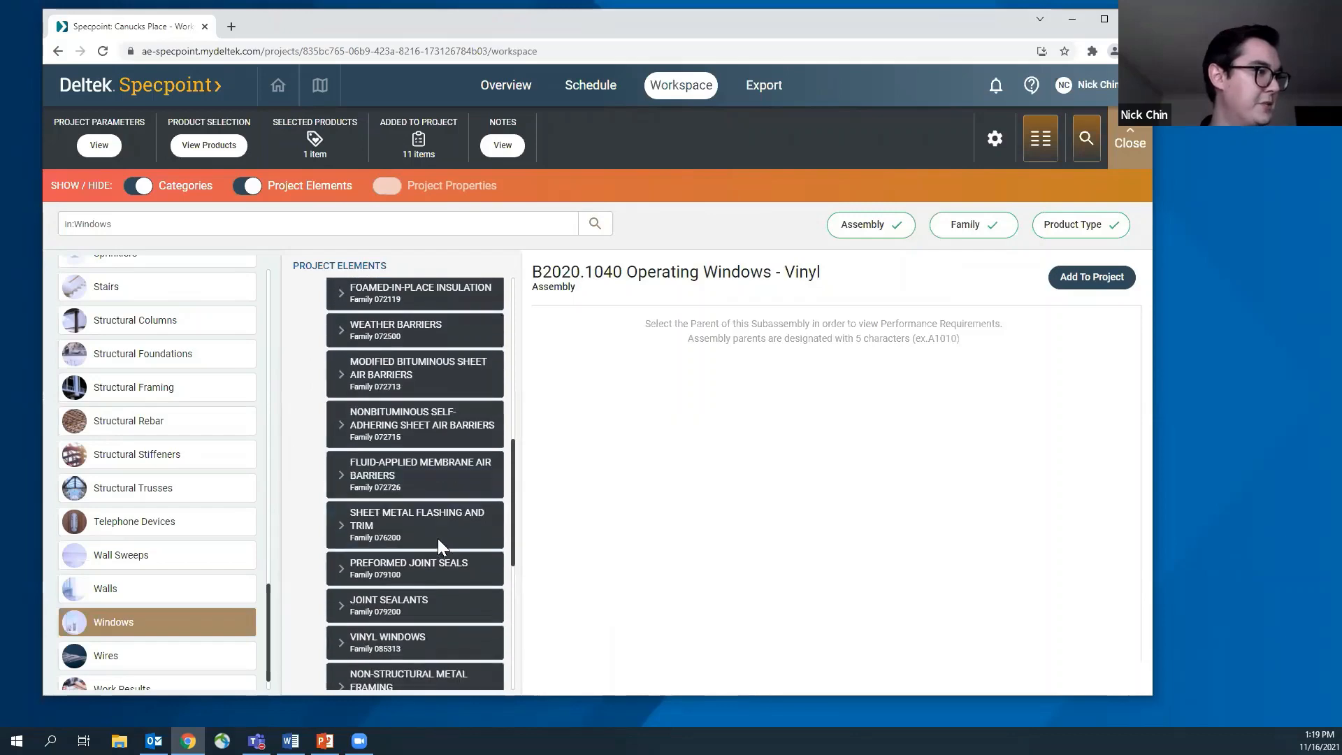
scroll(438, 542, down, 1)
click(374, 482)
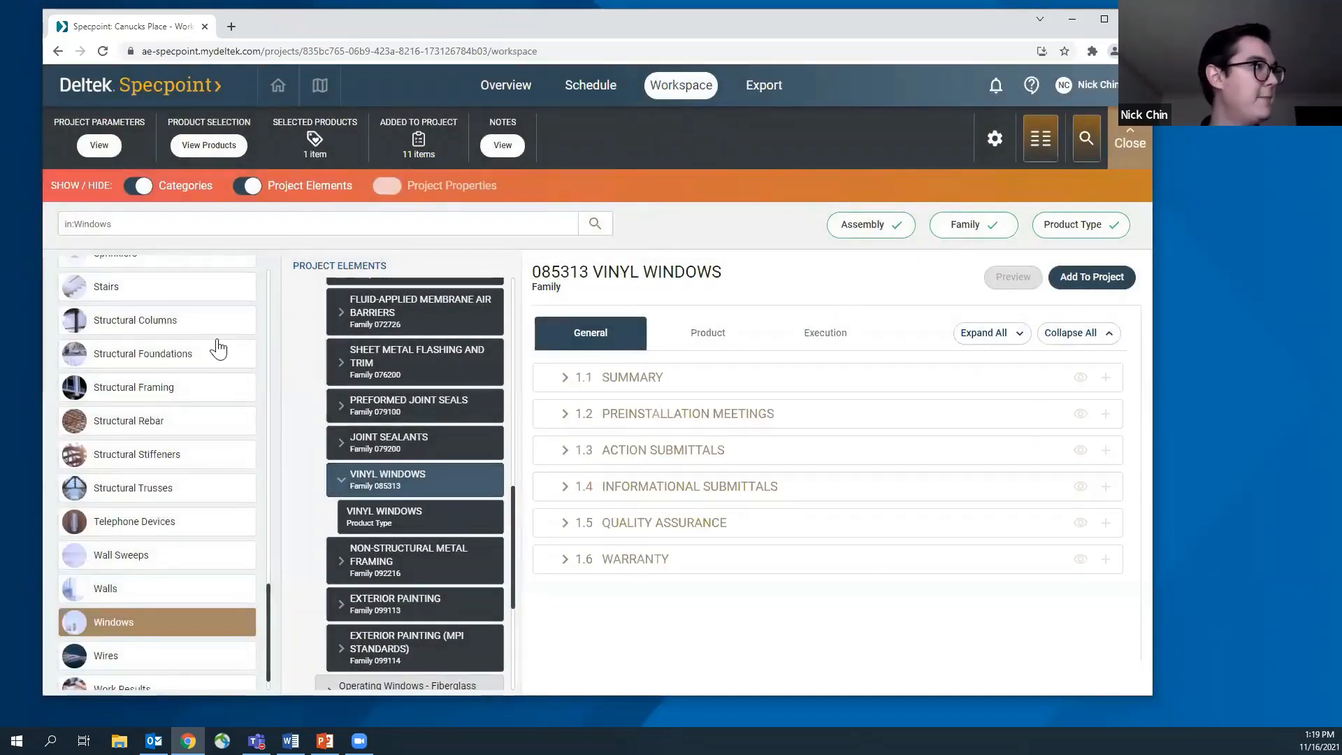
Add JELD-WEN's Premium Vinyl Windows and Patio Doors from the Vinyl Windows product listings to the project
click(208, 147)
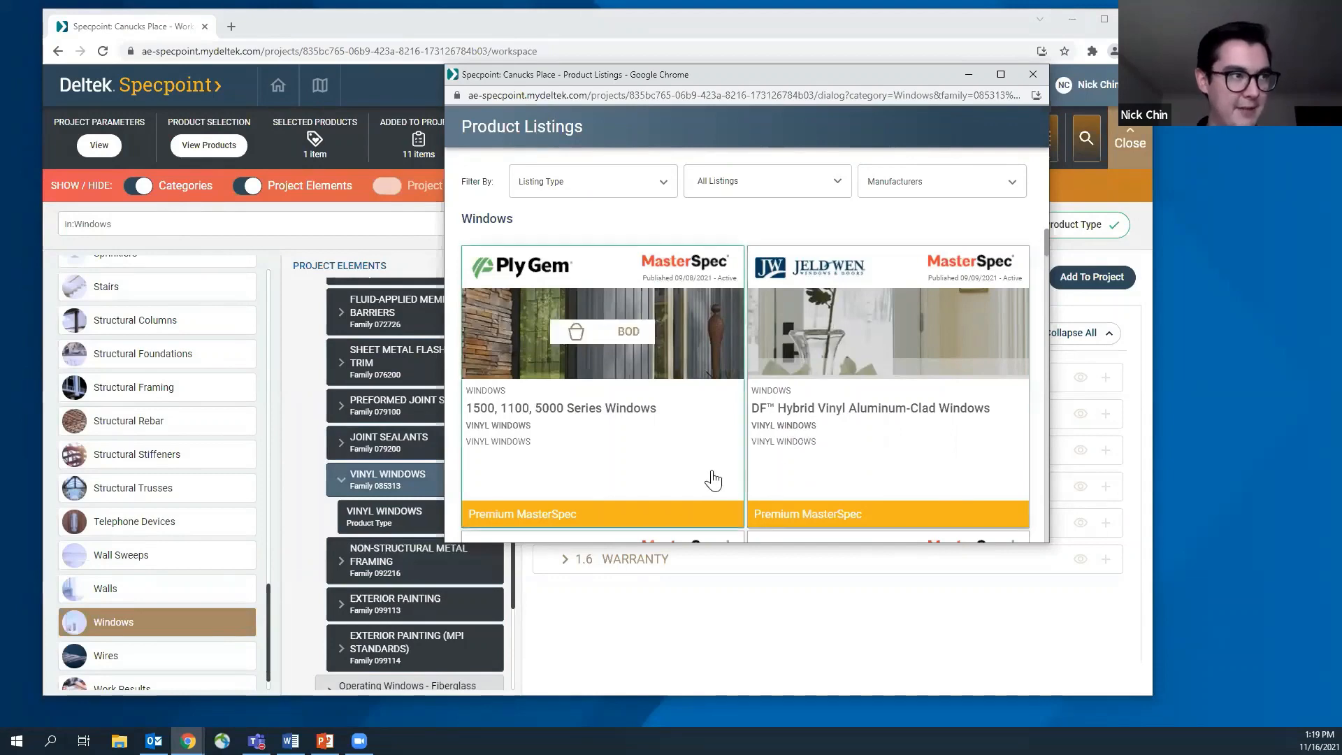
scroll(718, 480, down, 4)
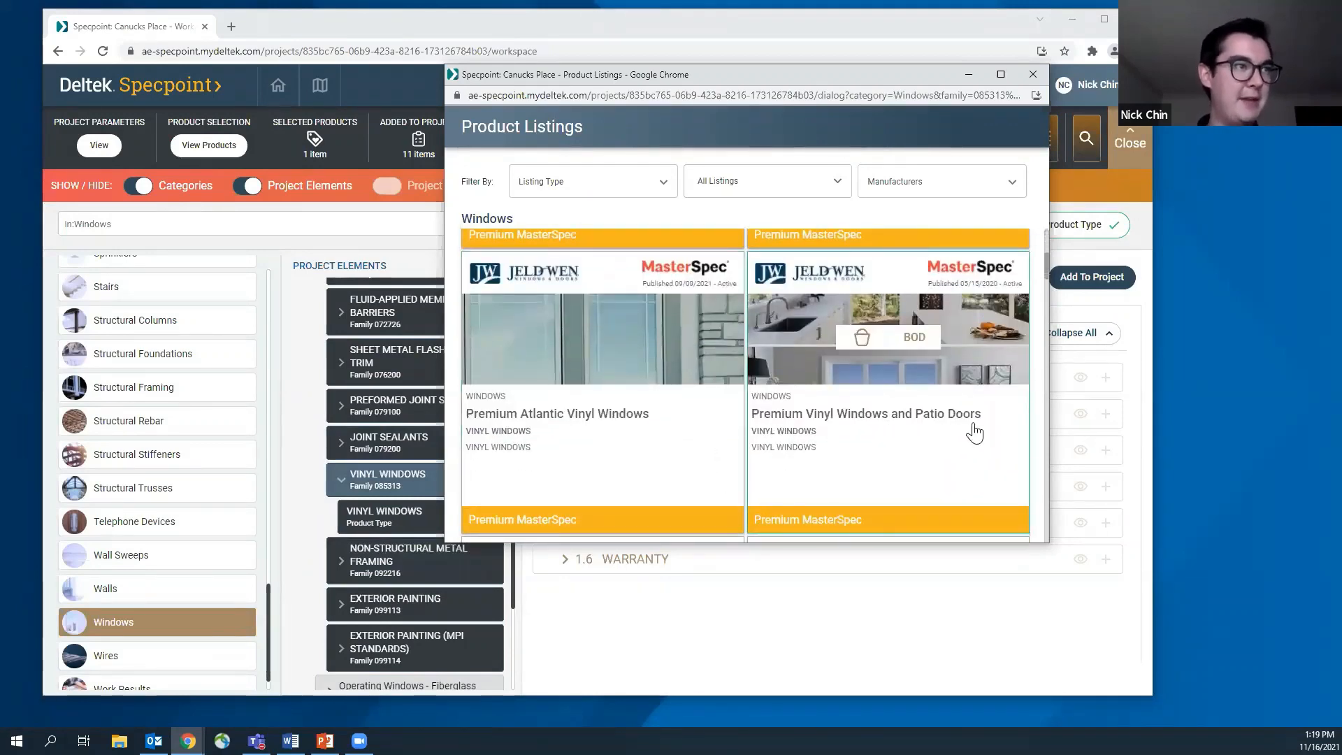
click(862, 338)
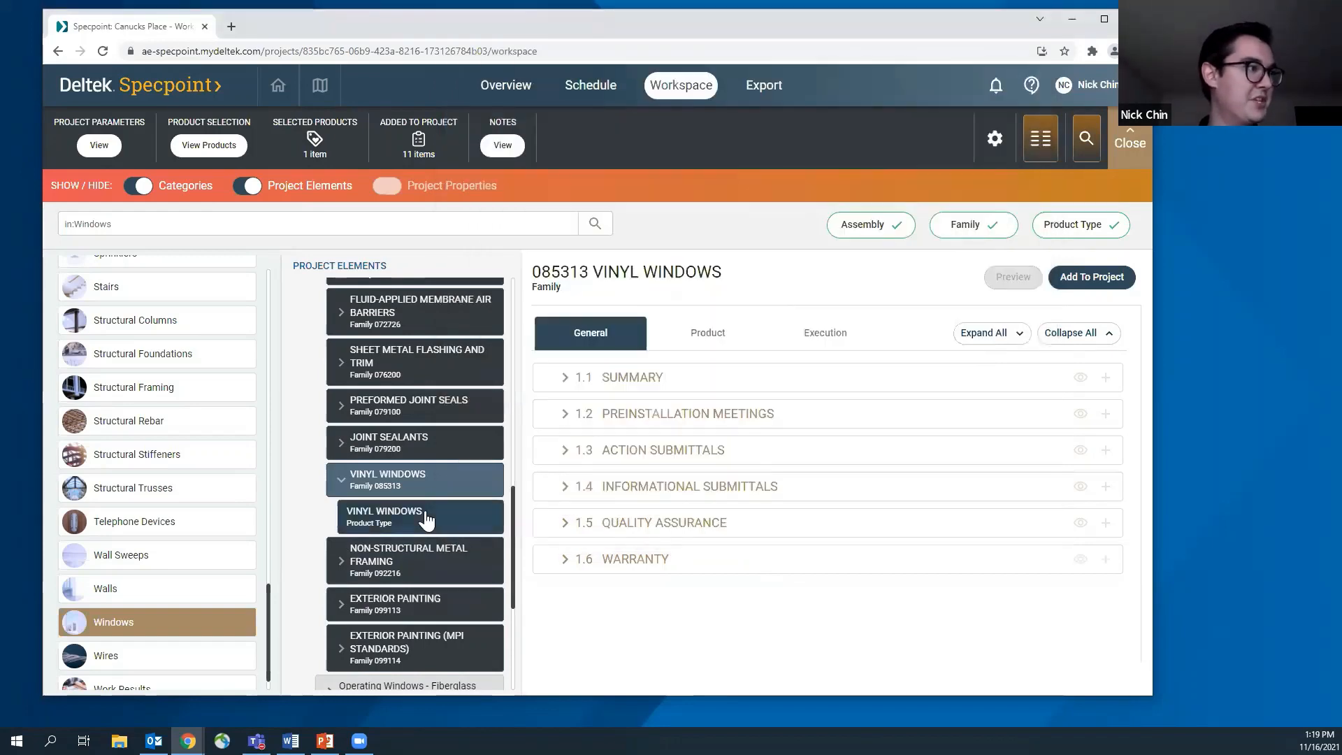
Open the Vinyl Windows product type and examine the manufacturers listed in article 2.3
scroll(425, 503, up, 15)
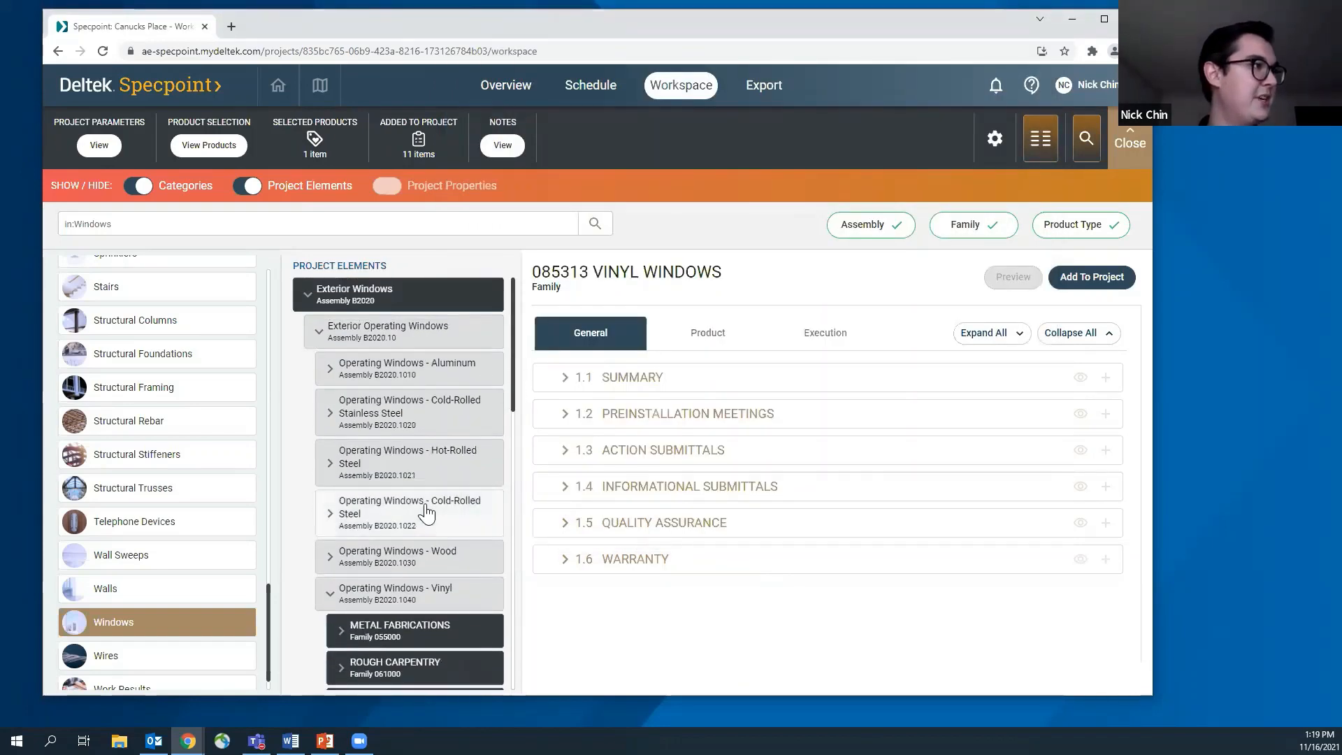
scroll(405, 444, down, 10)
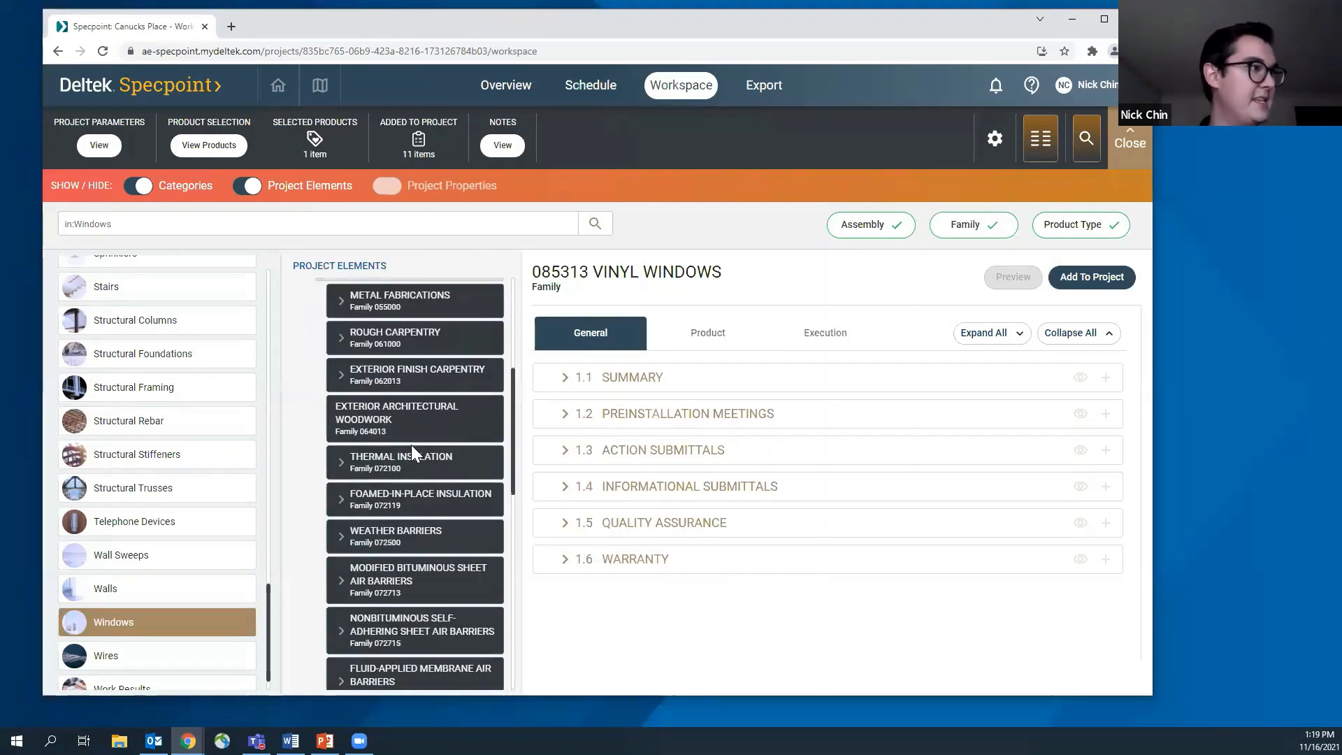
scroll(411, 445, down, 1)
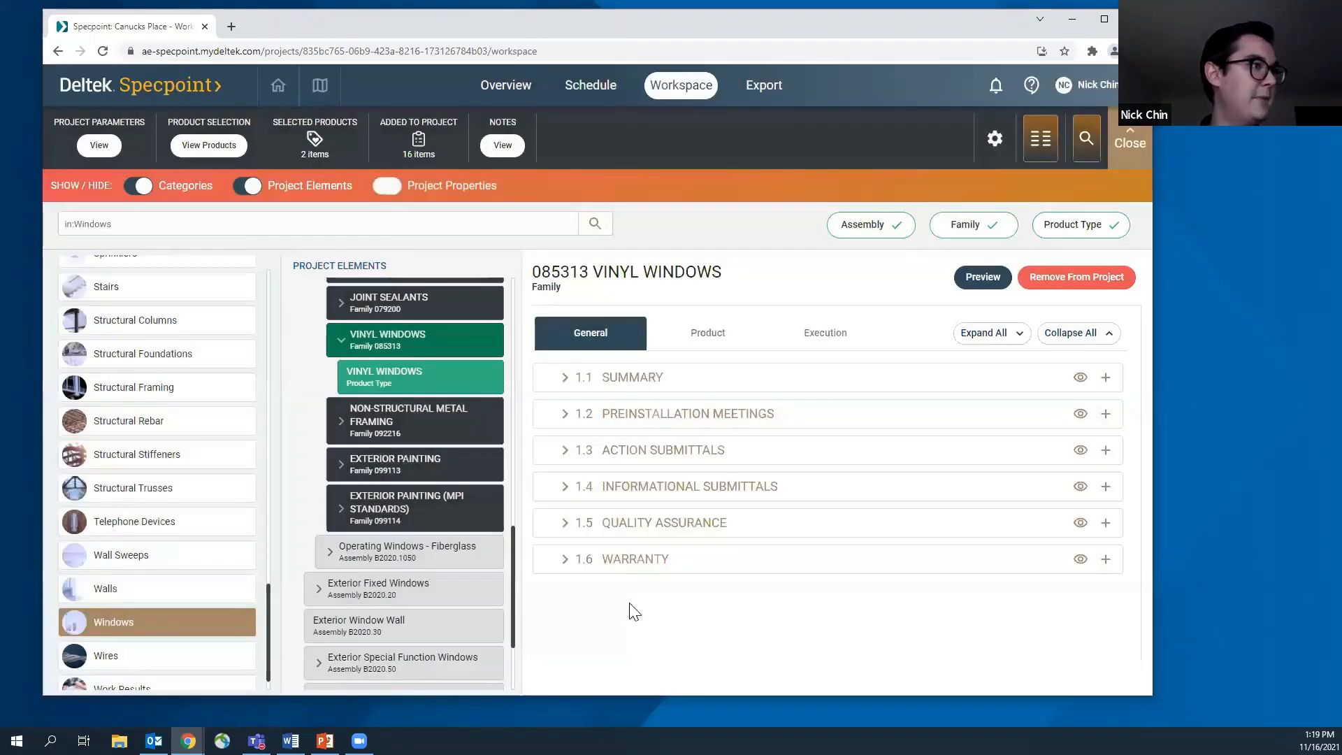
scroll(437, 419, up, 10)
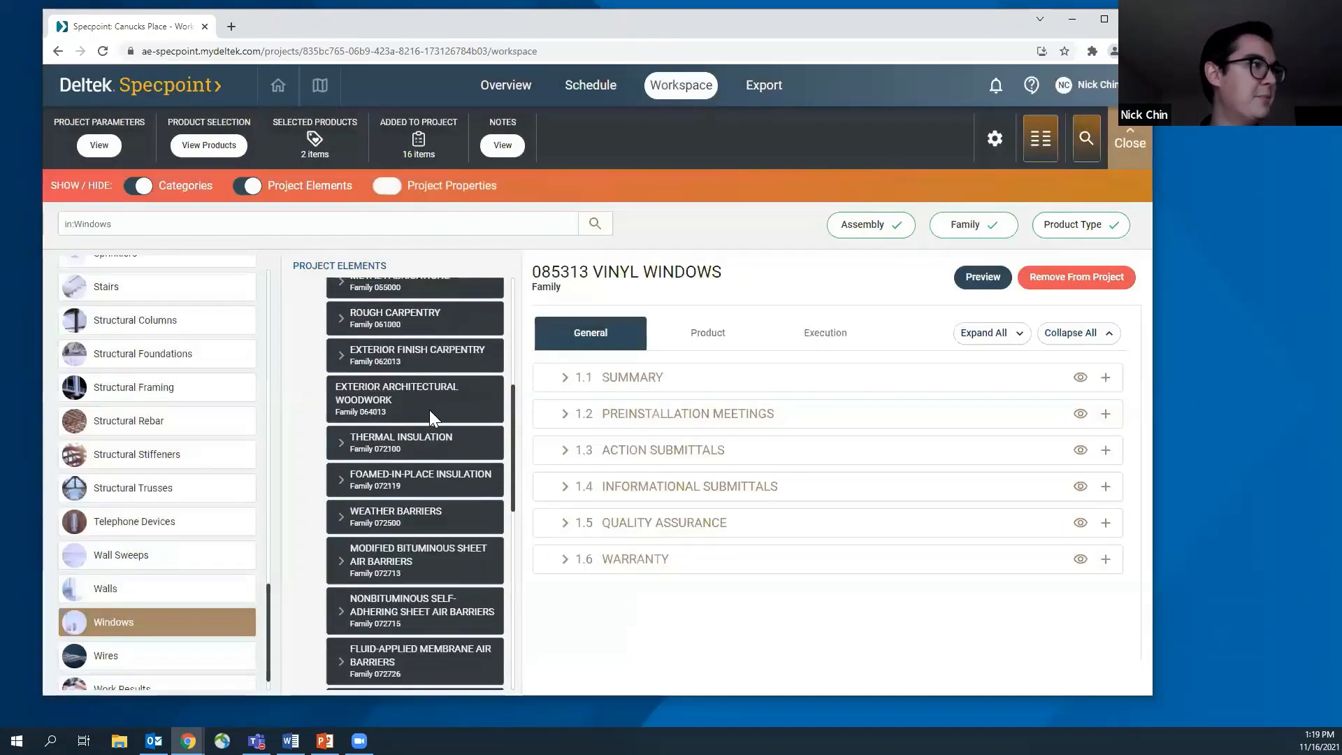
scroll(429, 409, down, 10)
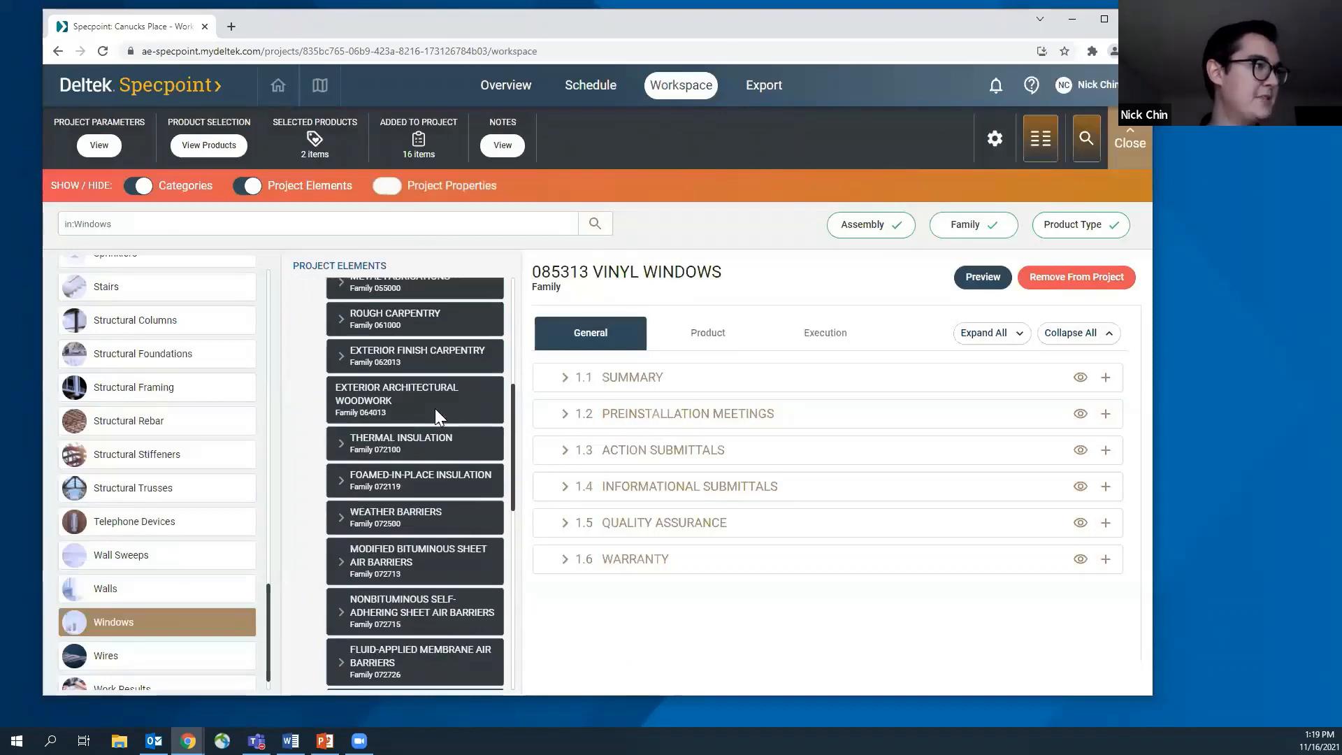
scroll(434, 416, down, 3)
scroll(413, 388, up, 1)
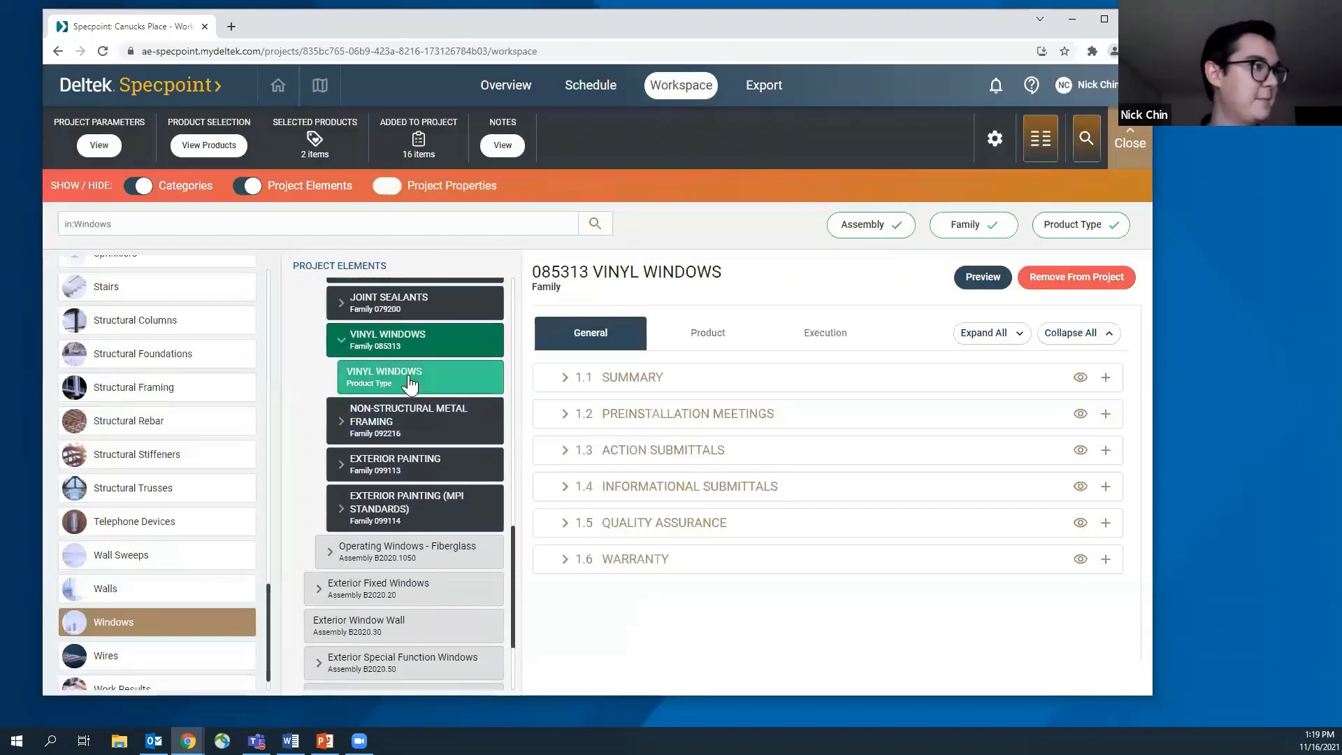
click(413, 376)
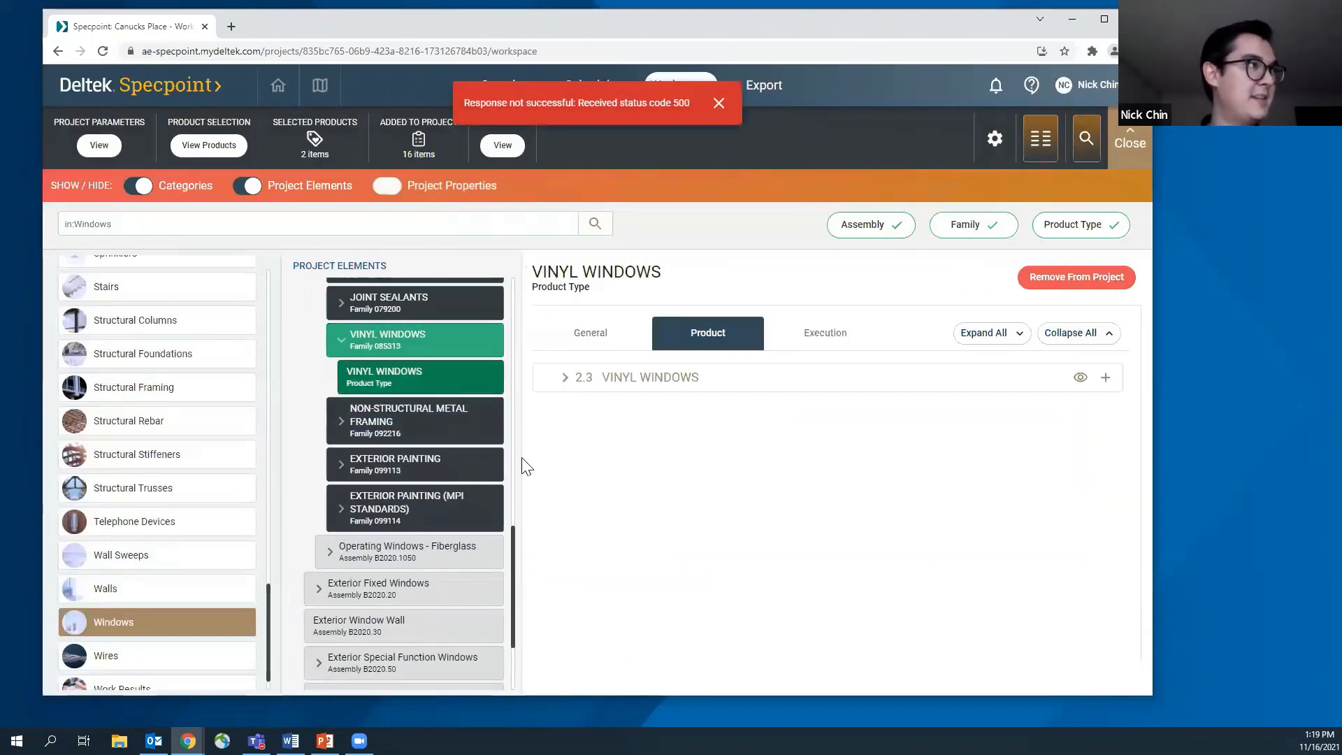
click(563, 378)
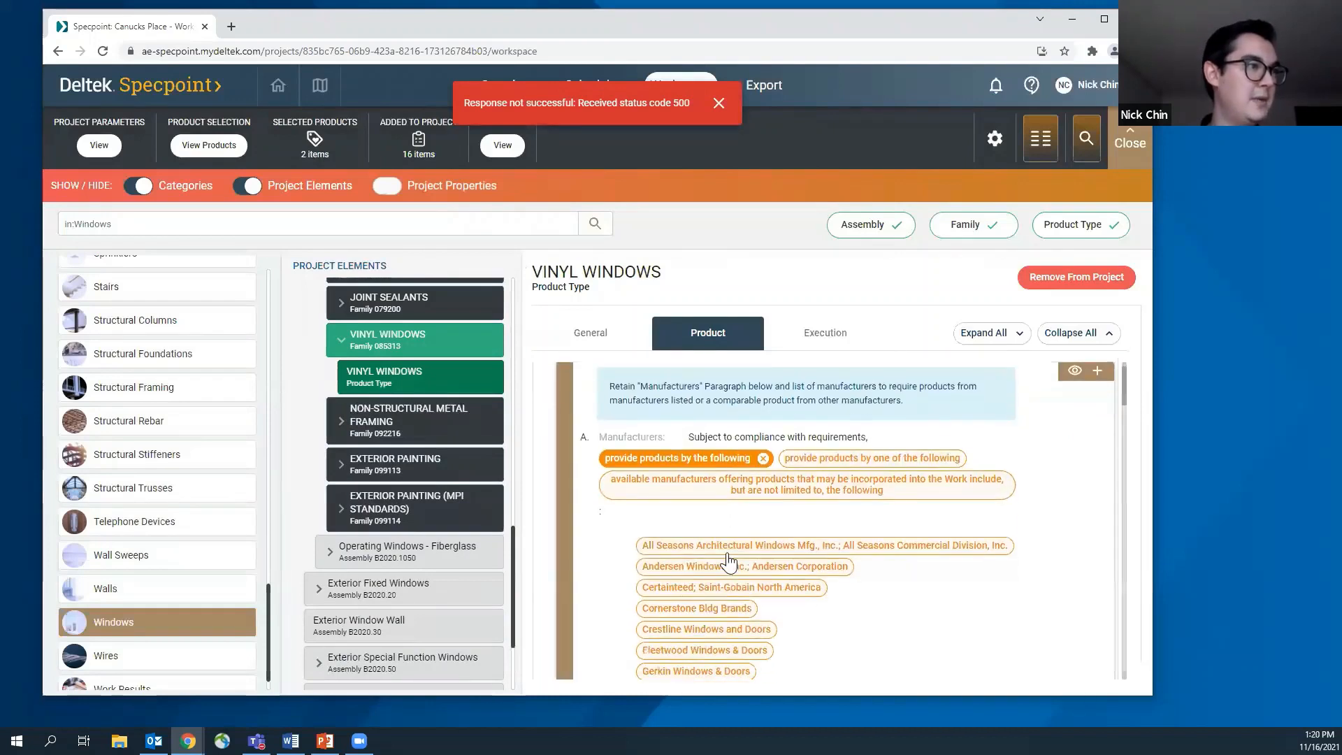
scroll(730, 559, down, 4)
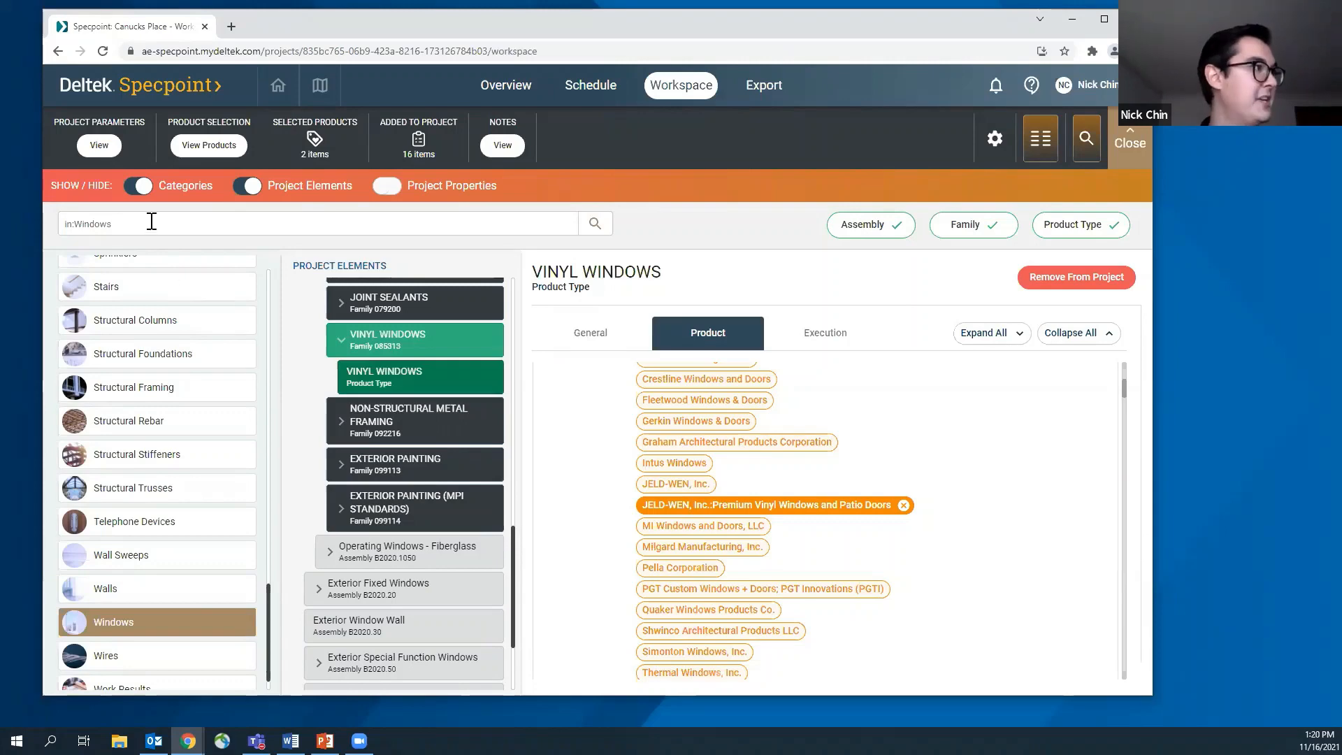
Search all categories for "gypsum boa" among families only, and collapse the Gypsum Board results under Subgrade Enclosure Wall Interior Skin and Stair Soffits
scroll(160, 592, up, 5)
scroll(154, 584, up, 10)
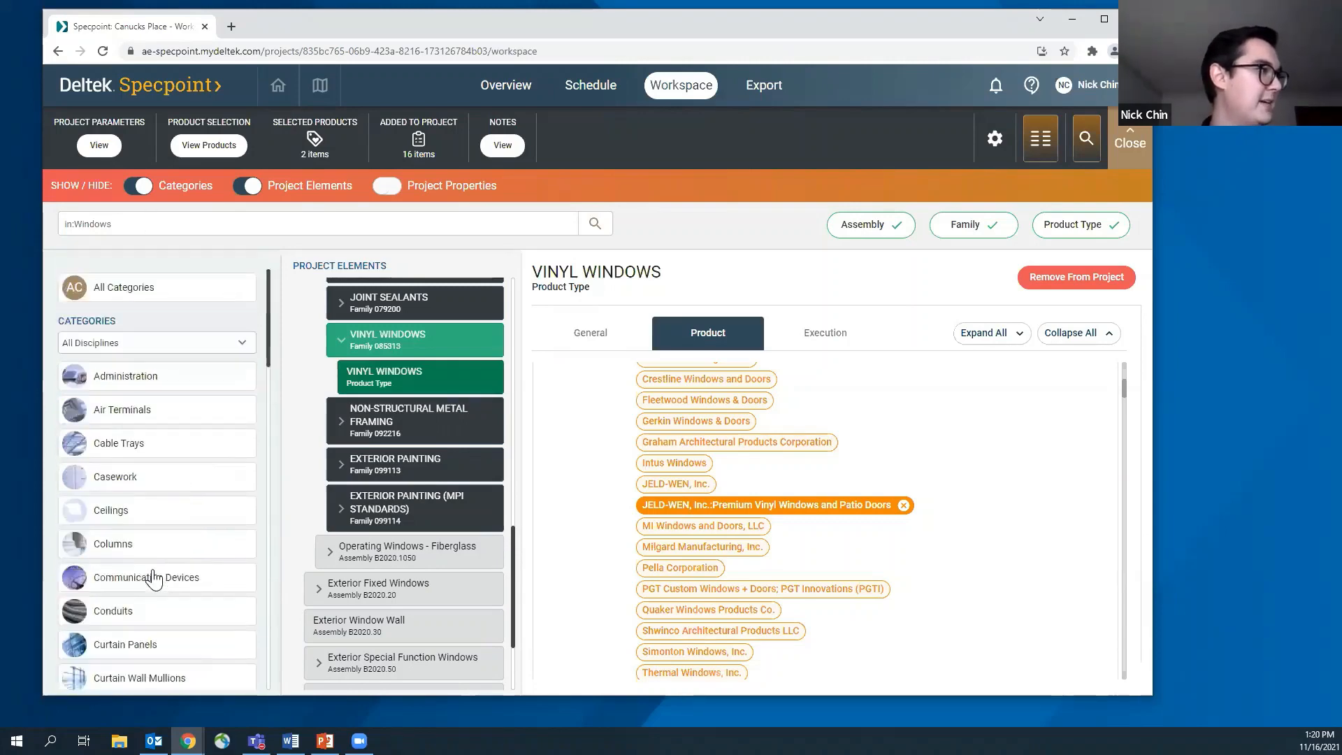
click(114, 289)
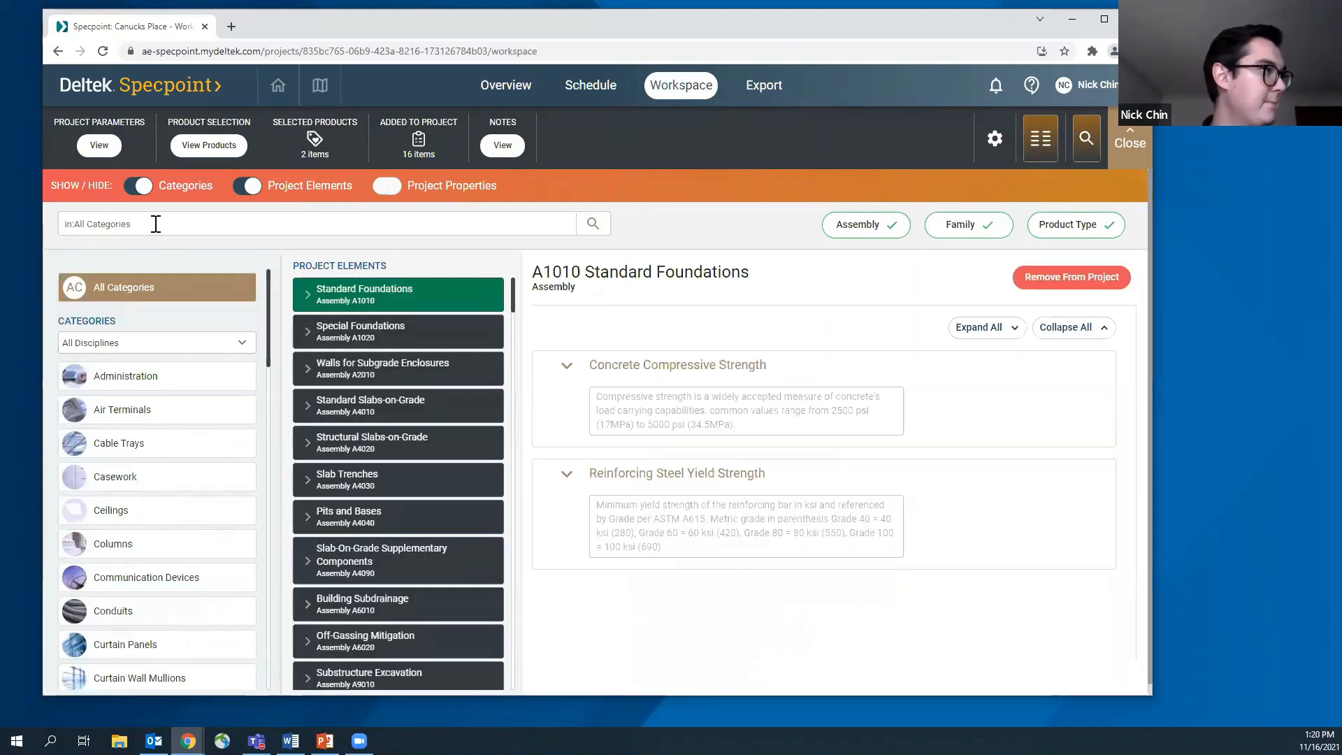
click(156, 224)
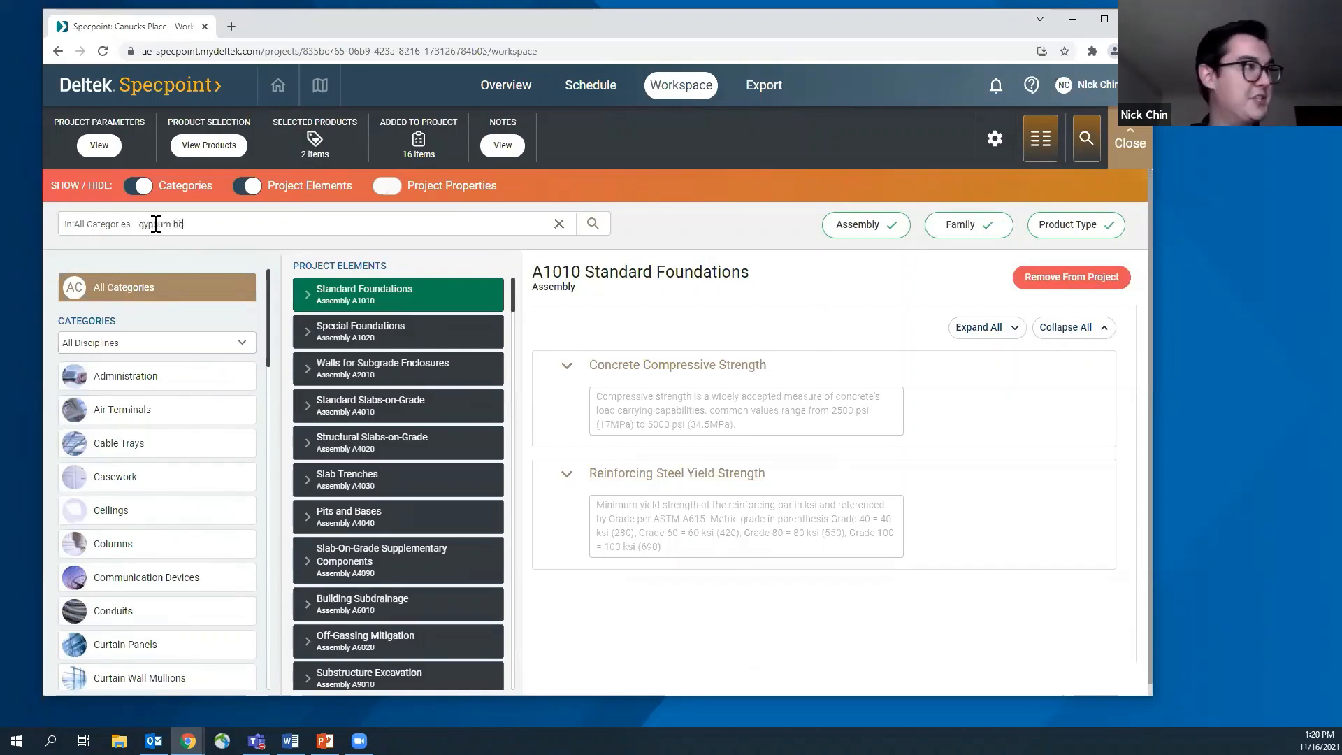
click(873, 240)
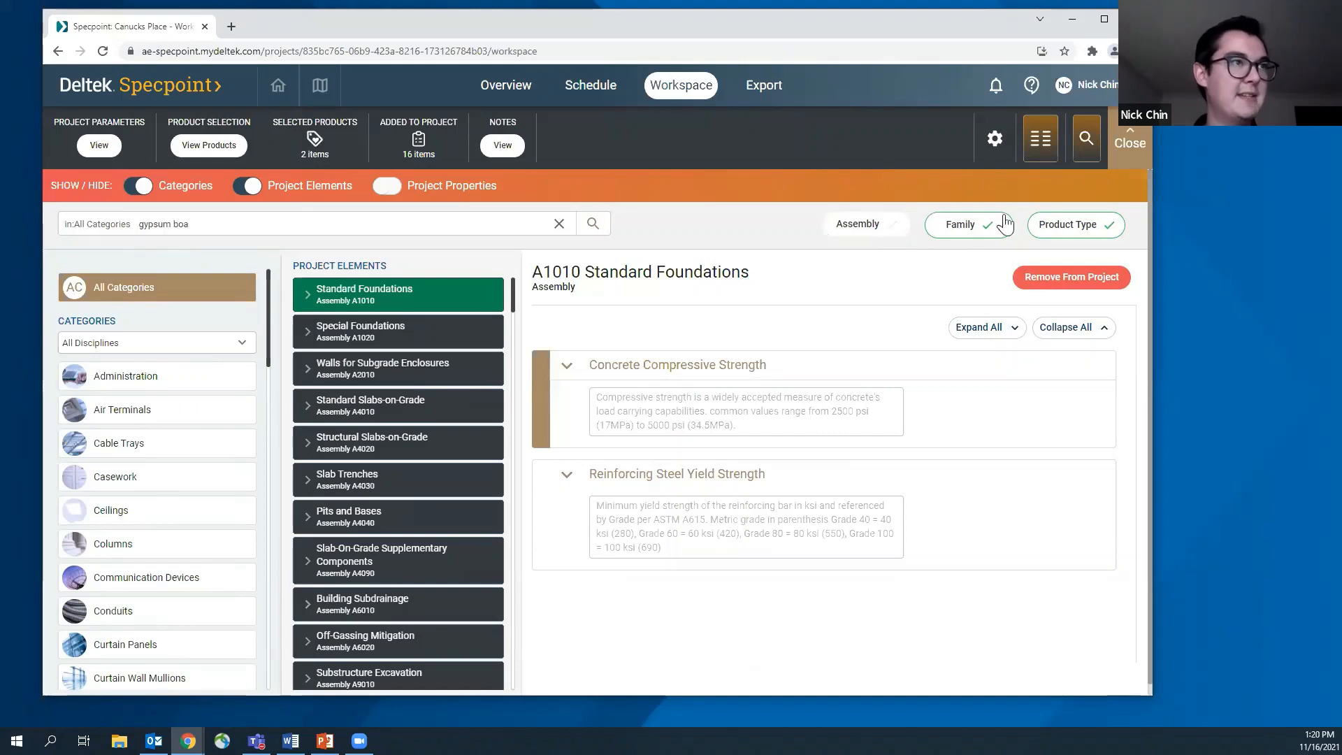
click(1106, 235)
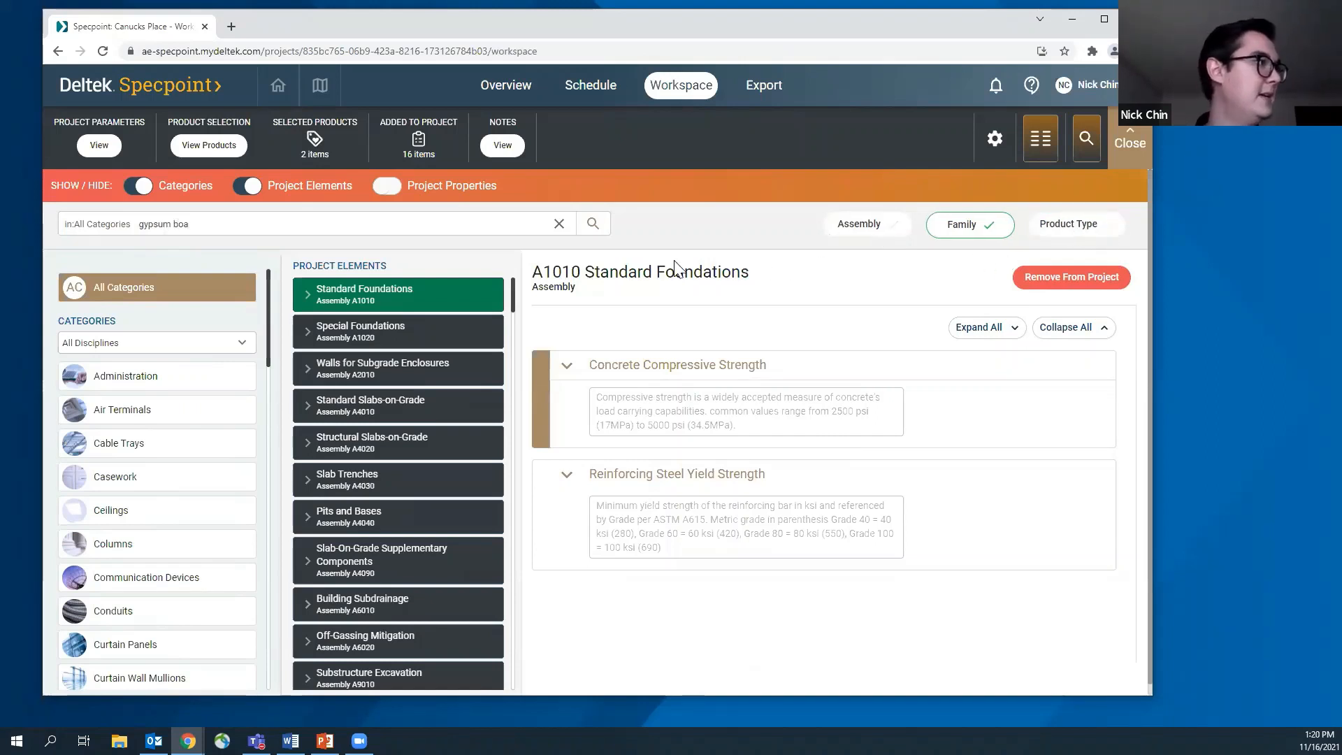
click(595, 229)
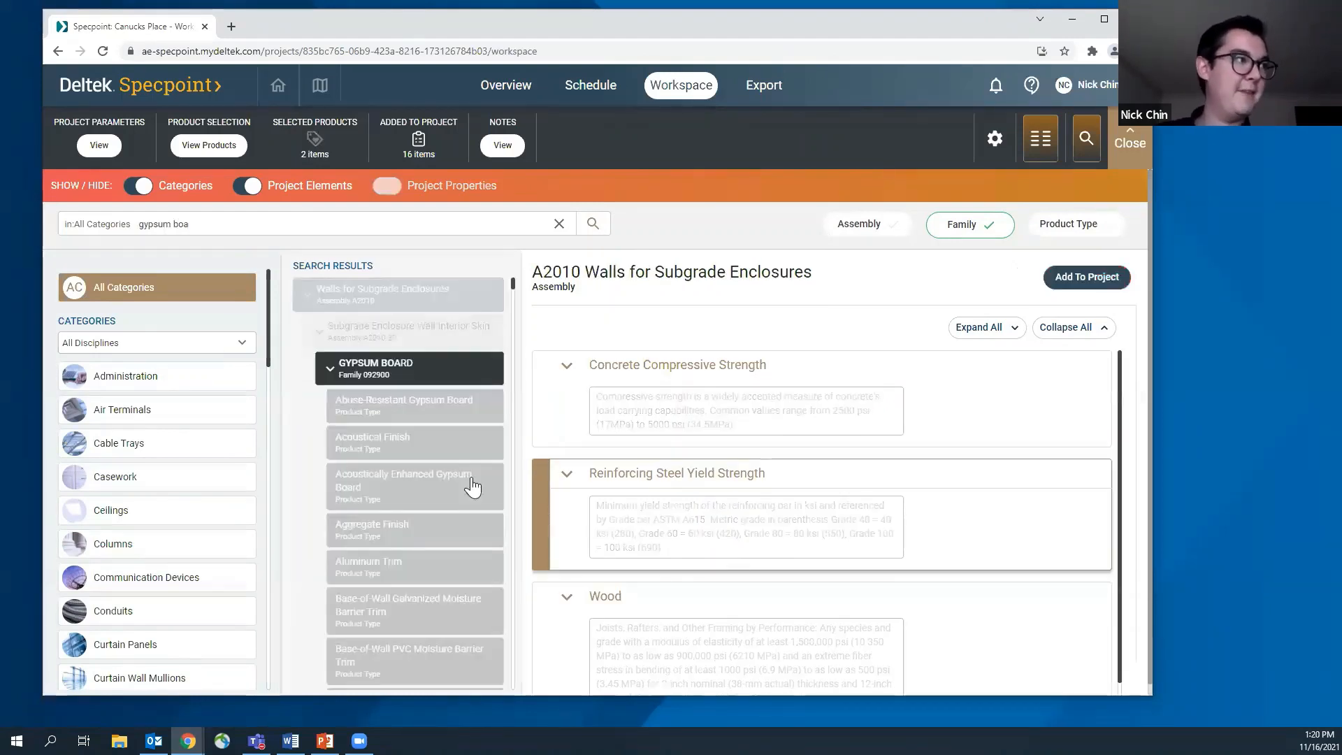
click(323, 373)
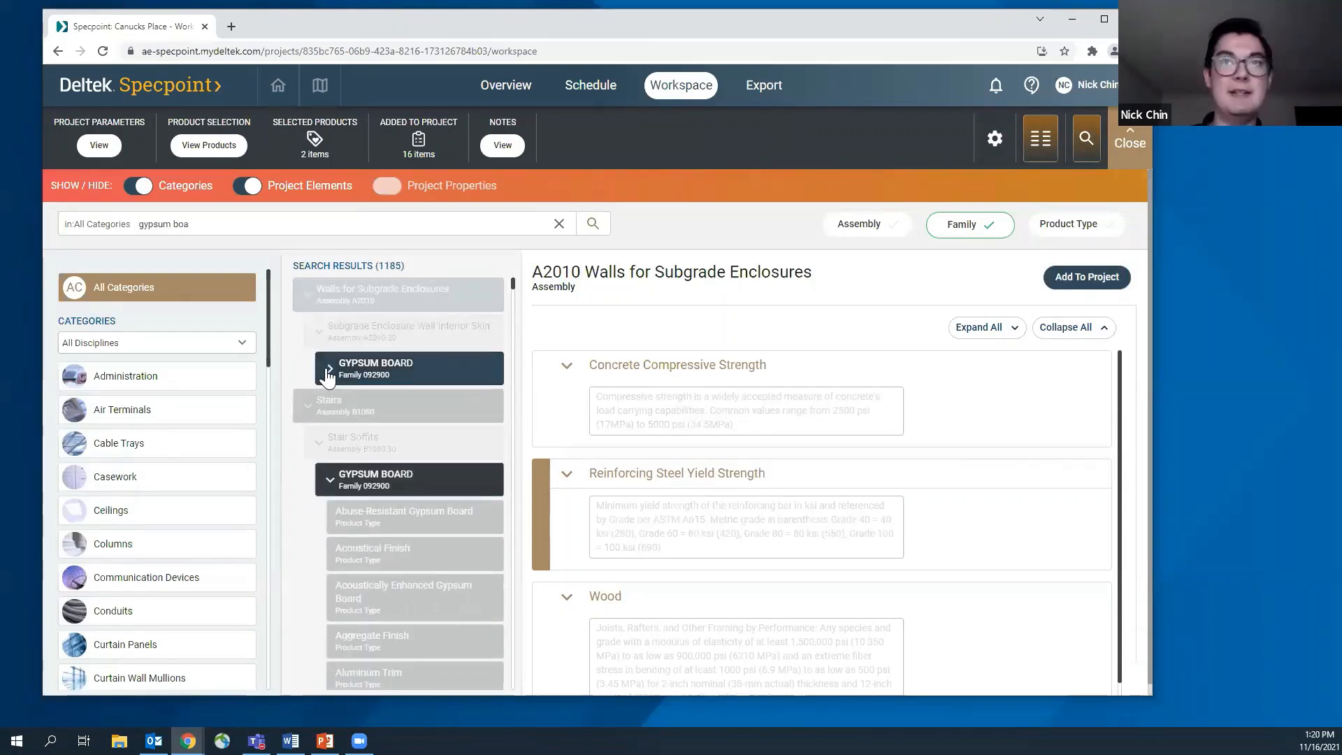
click(327, 487)
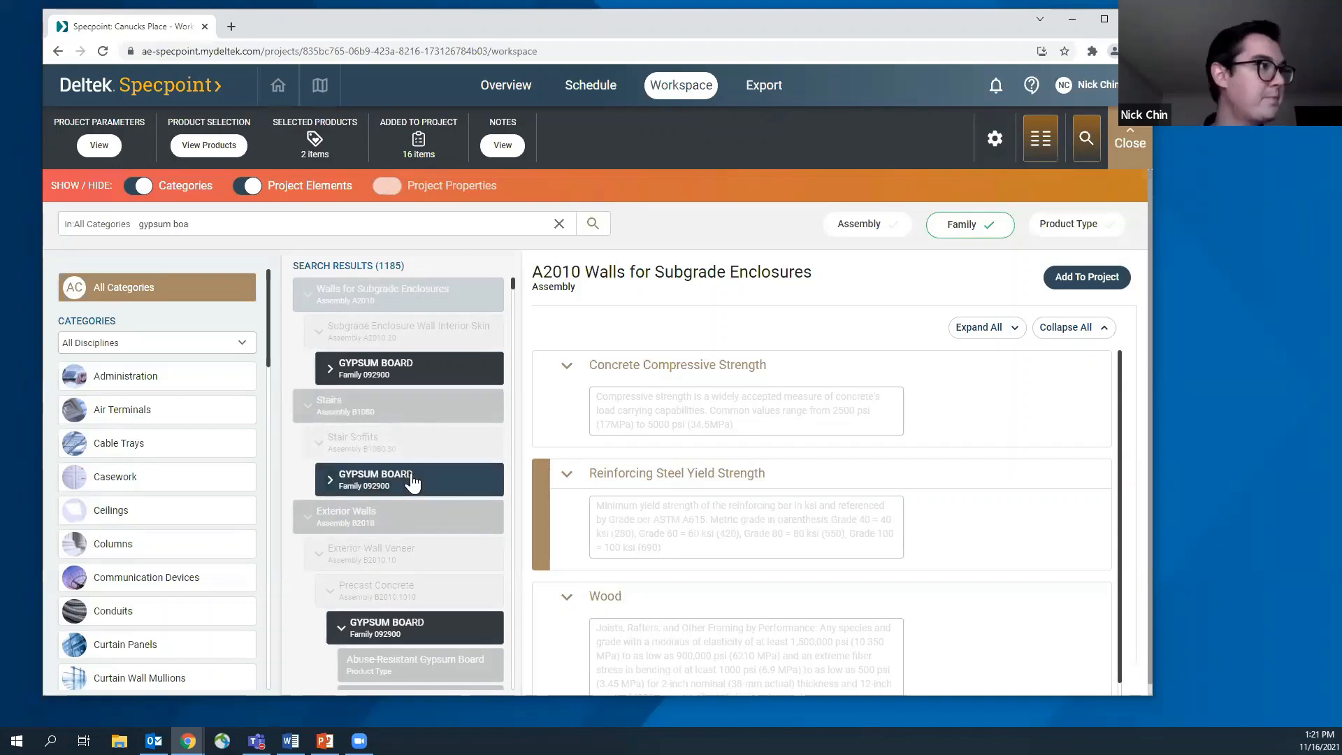
Clear the gypsum board search, switch to the Work Results category, and expand its FAMILY GROUPS assembly Z4010
click(559, 224)
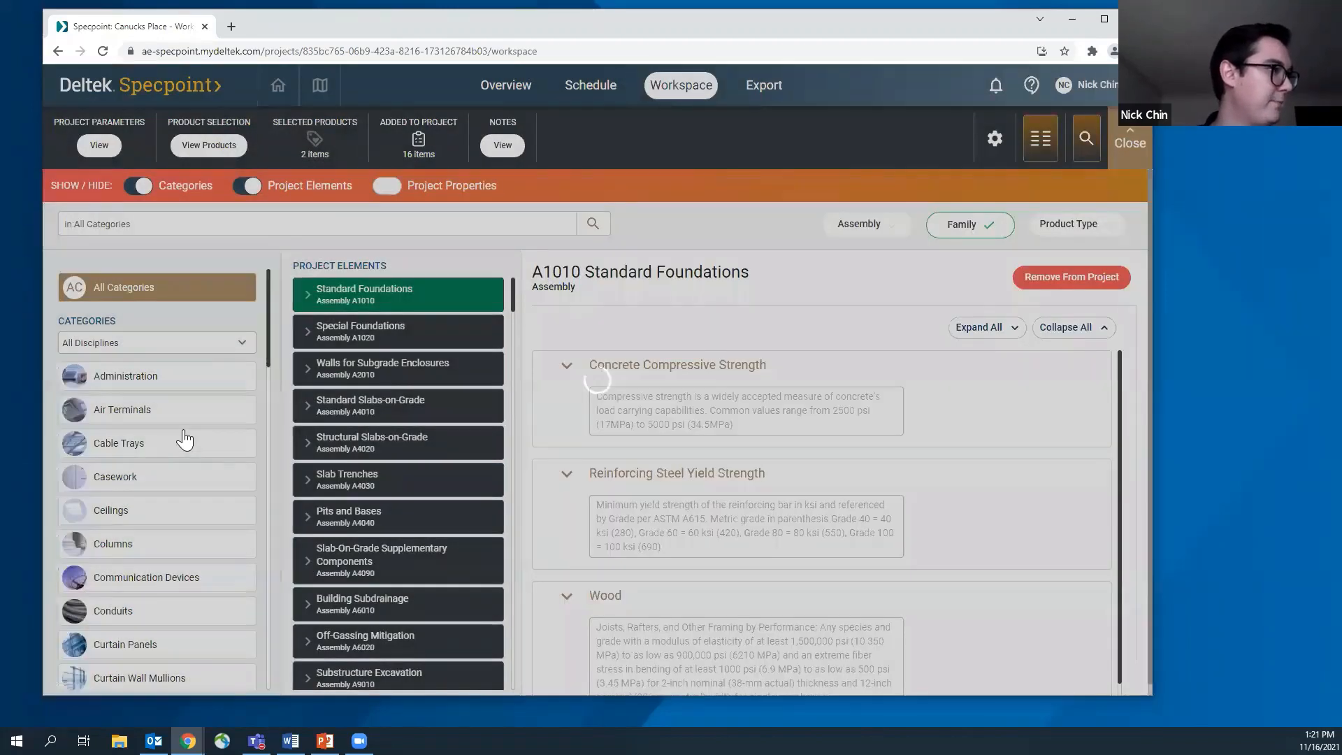
scroll(185, 438, down, 6)
scroll(185, 439, down, 10)
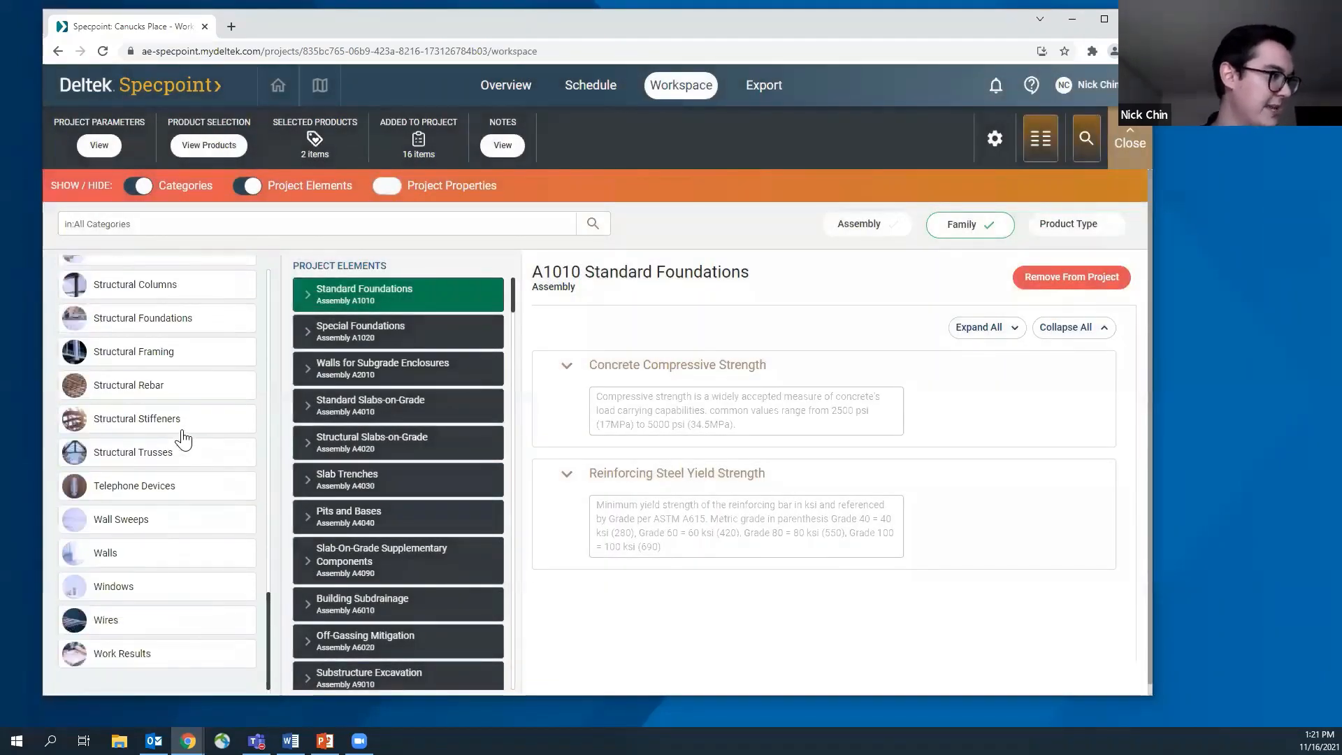
click(122, 654)
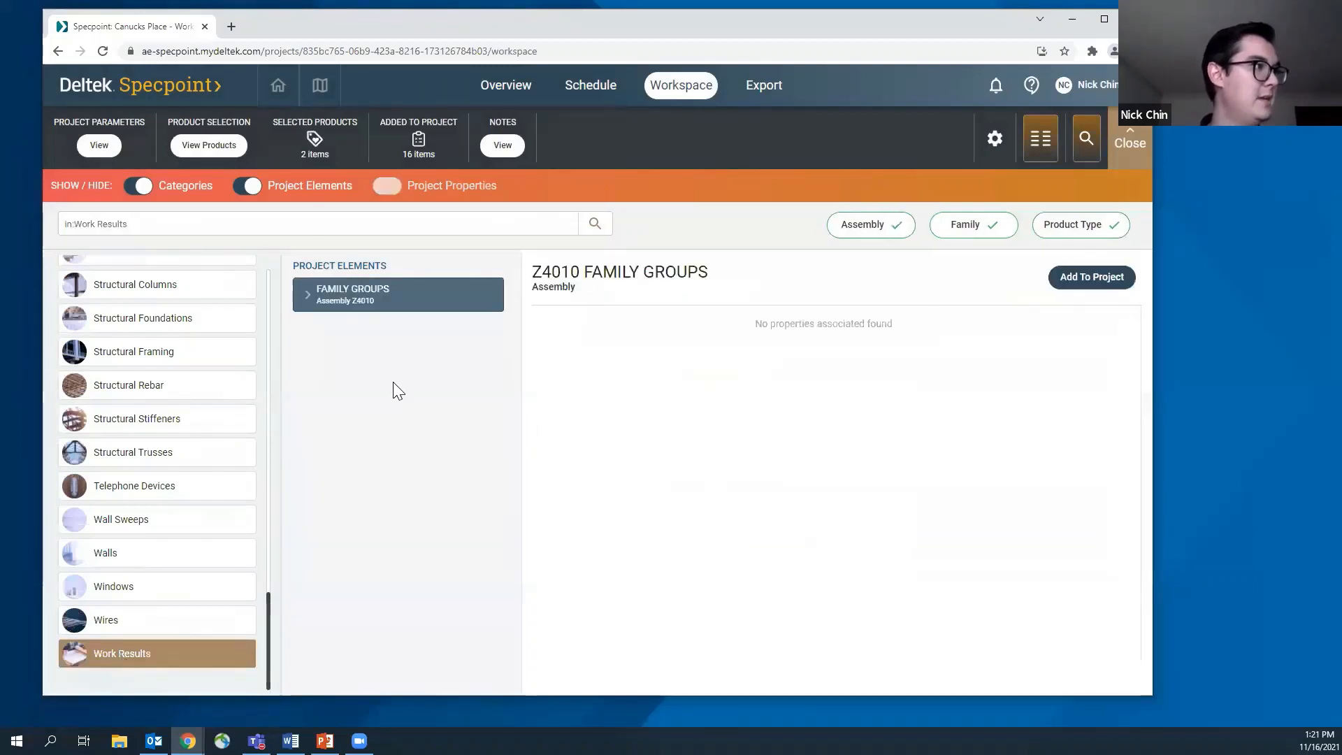
click(312, 306)
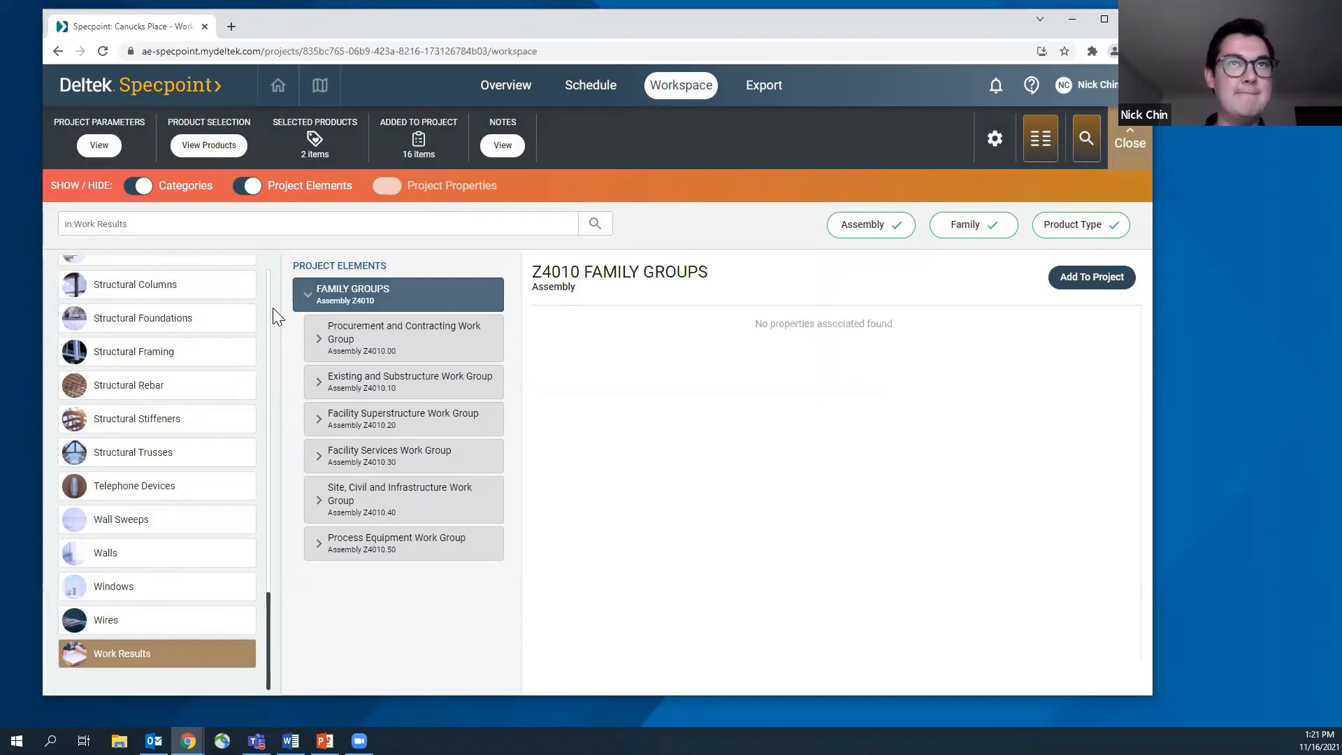
Expand the Procurement and Contracting Work Group, look through the families in its Procurement Subgroup, and collapse that subgroup
click(320, 343)
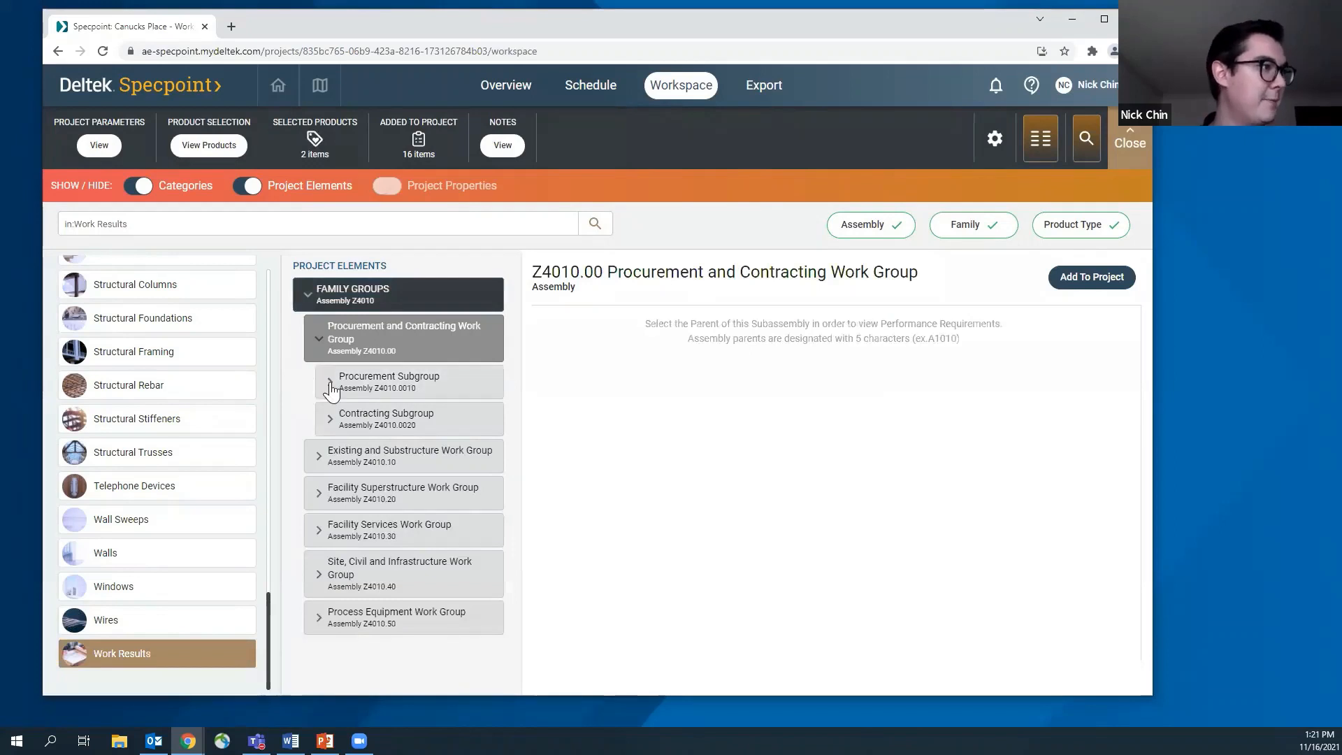
click(334, 390)
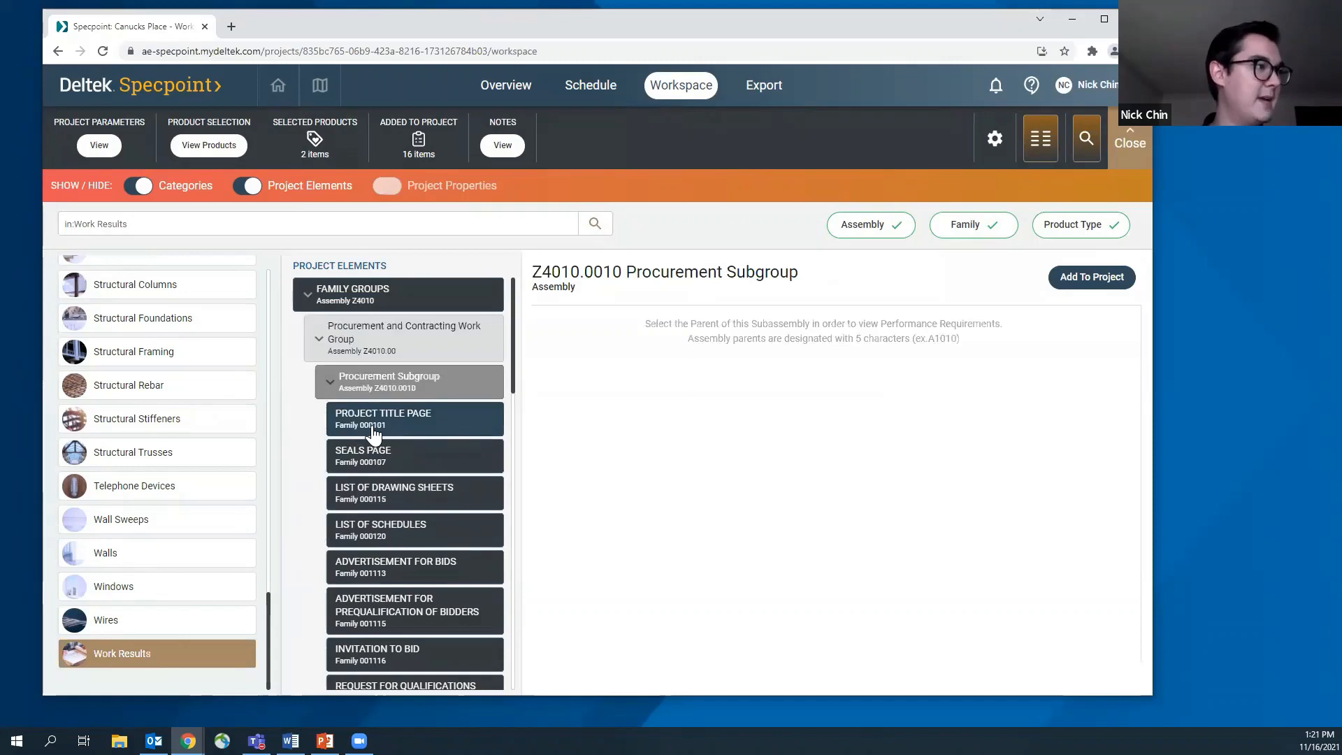
scroll(388, 456, down, 4)
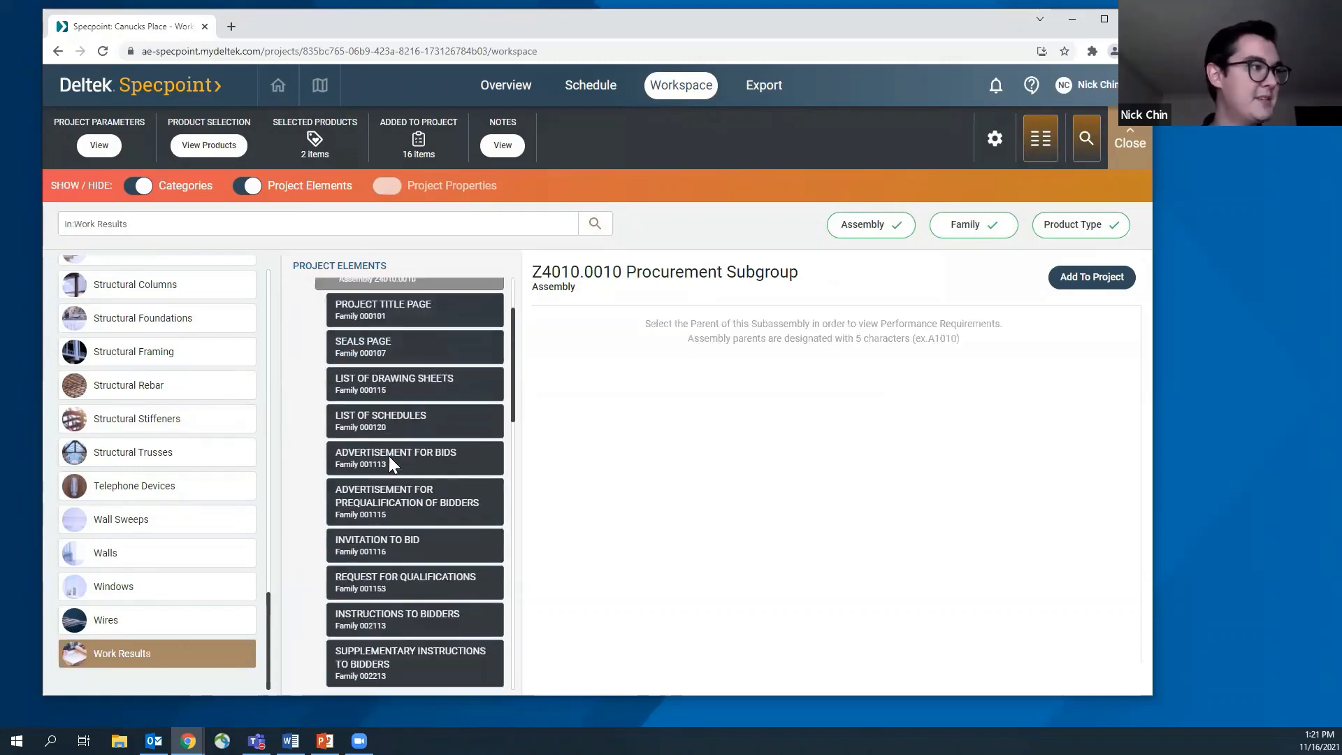
scroll(391, 457, up, 5)
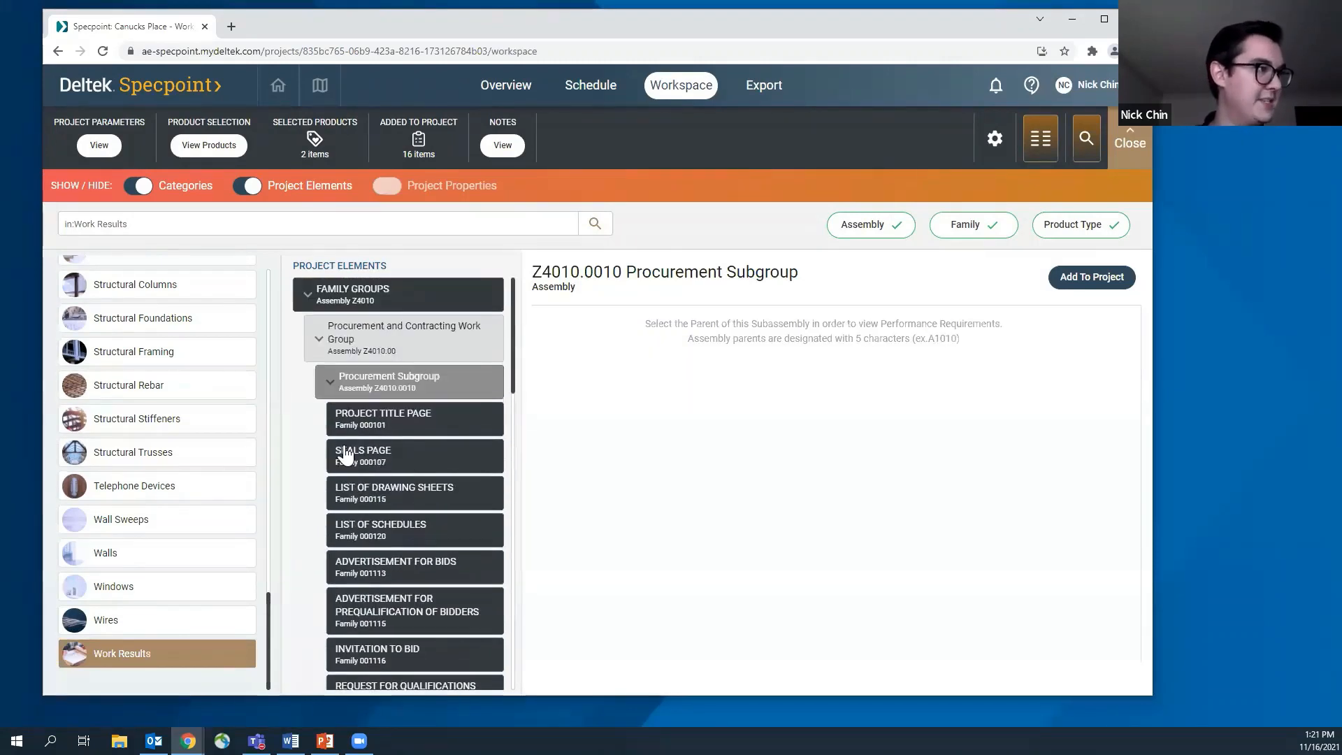
click(330, 383)
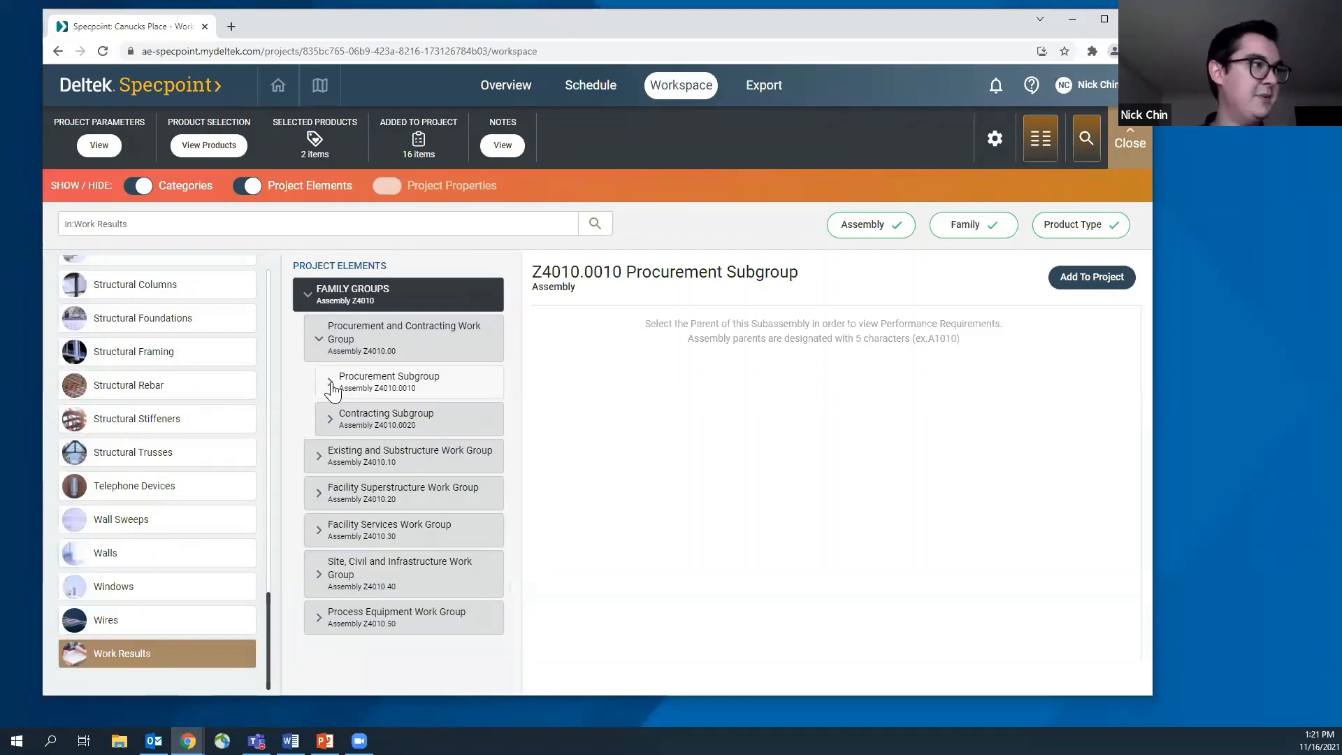
Expand the Existing and Substructure Work Group and look through the families in its Existing Demolition Subgroup
click(326, 466)
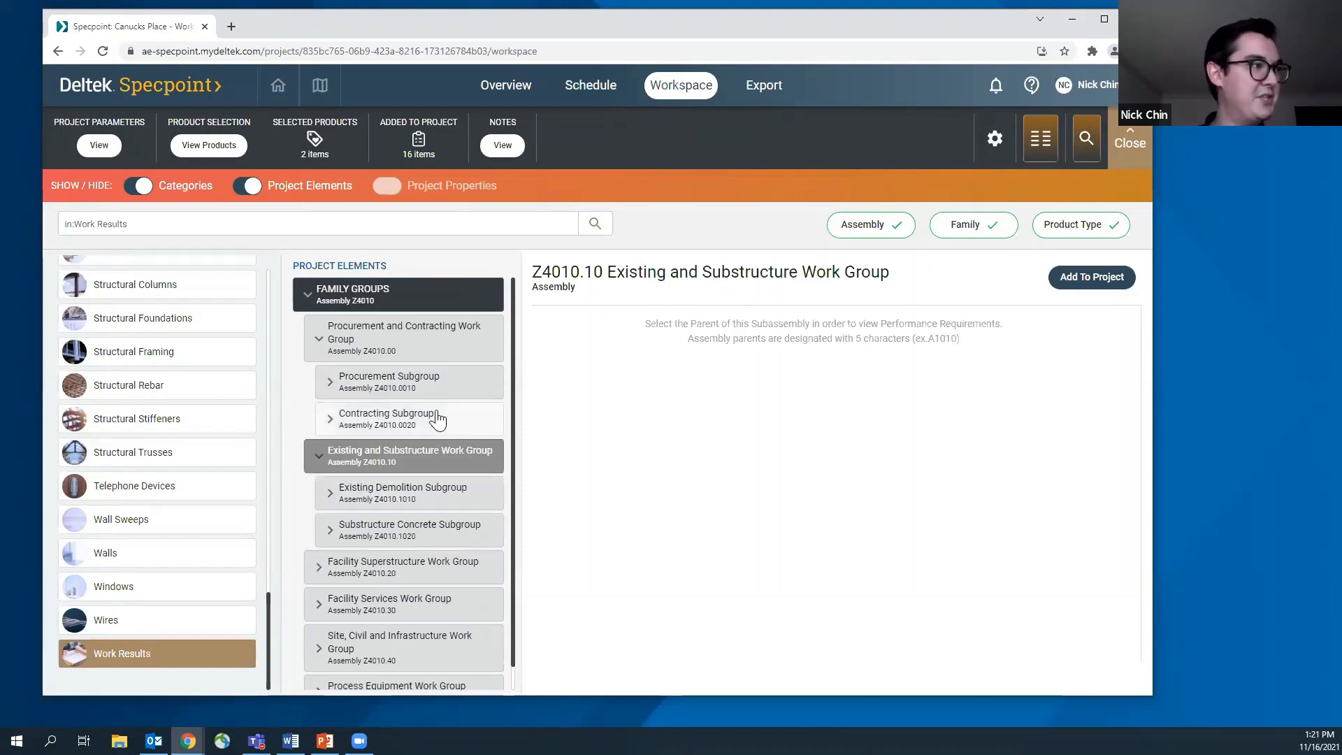
click(335, 494)
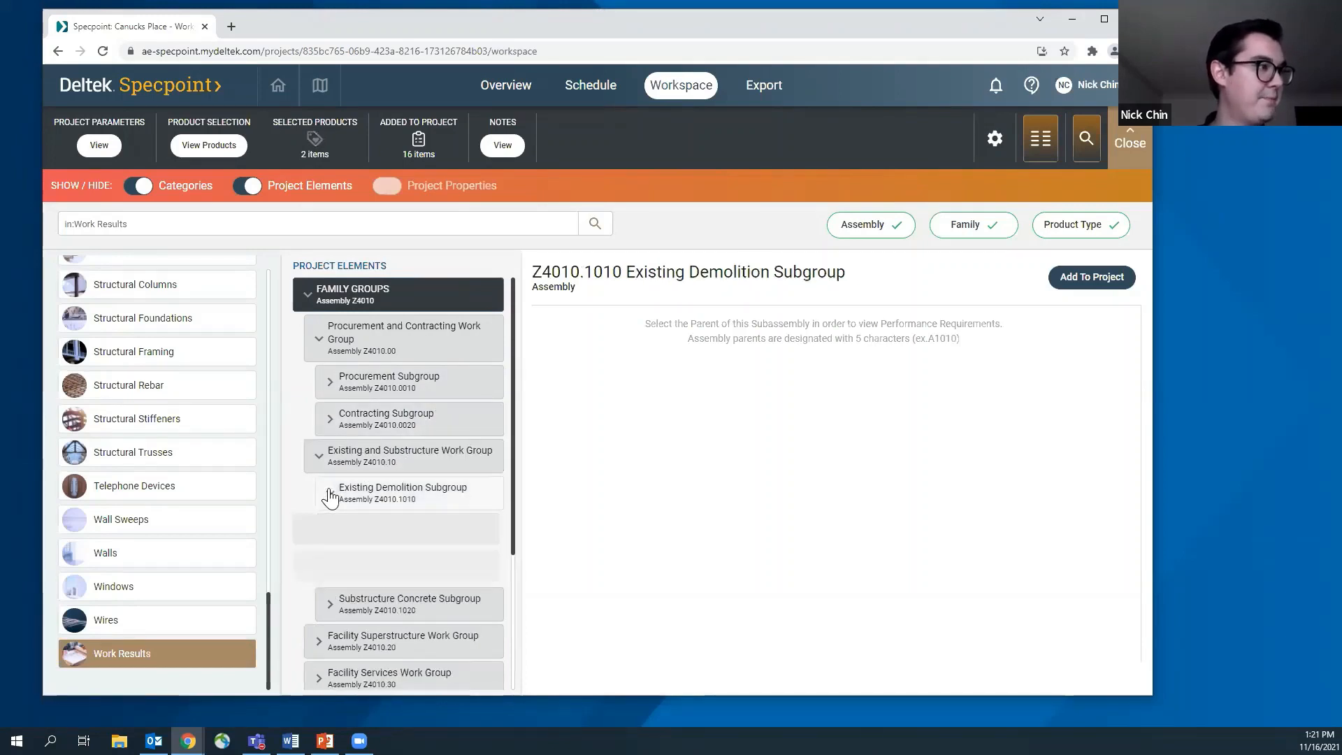
scroll(440, 538, down, 2)
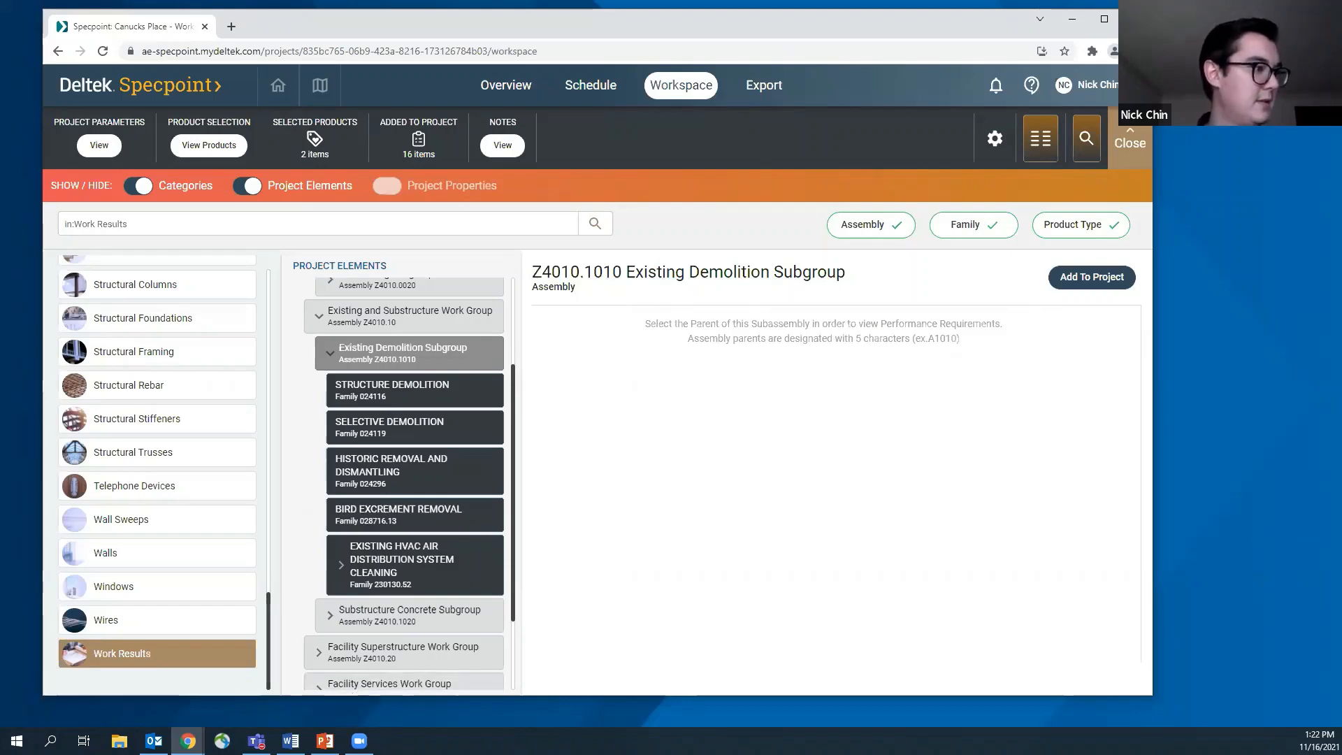
Switch to the Specpoint Demo Presentation in PowerPoint, start the slide show from slide 5, "Specpoint Demonstration", and advance to slide 6
click(325, 741)
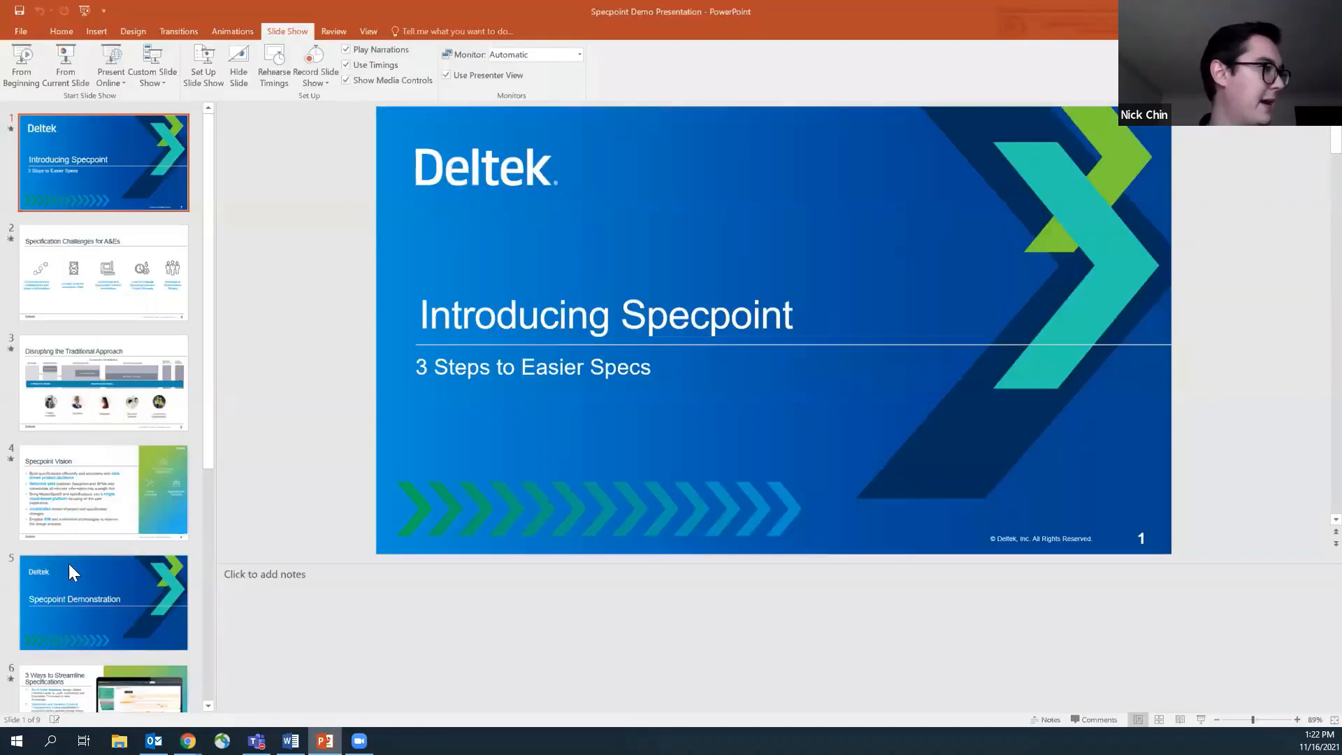
click(92, 632)
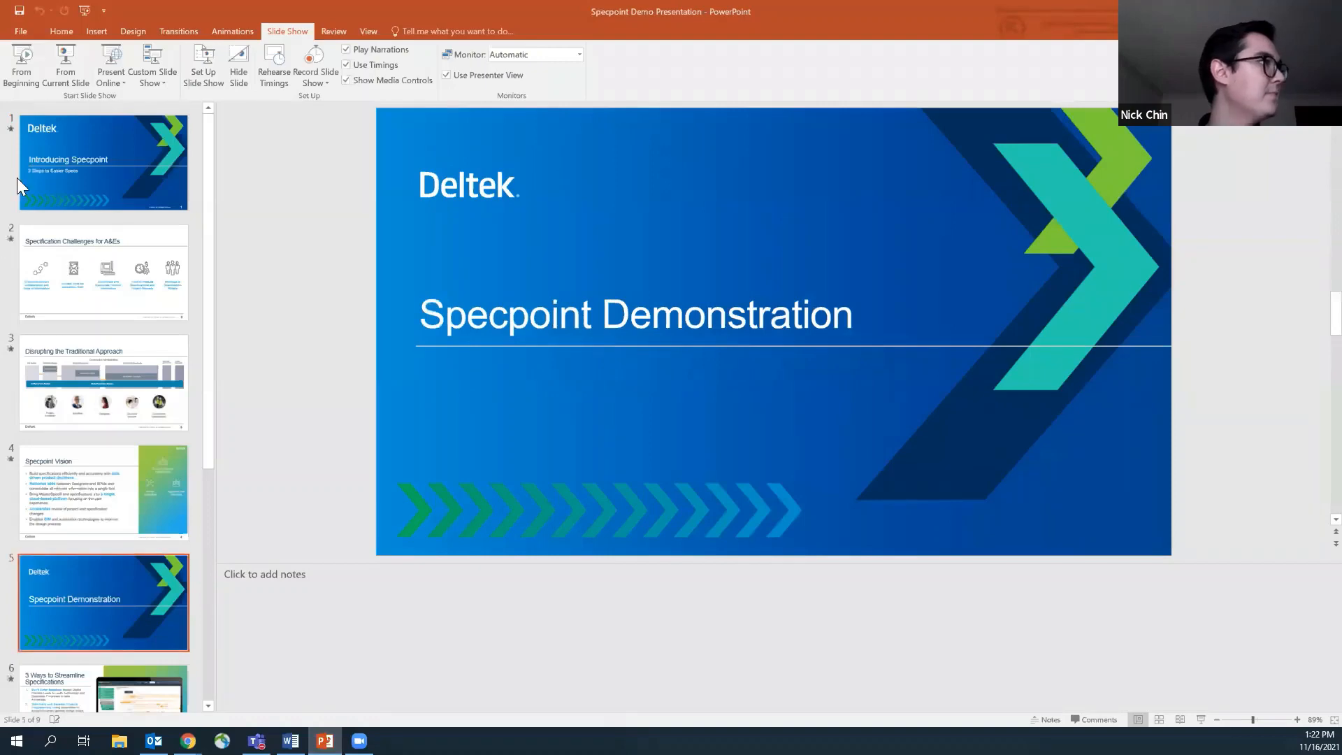
click(53, 60)
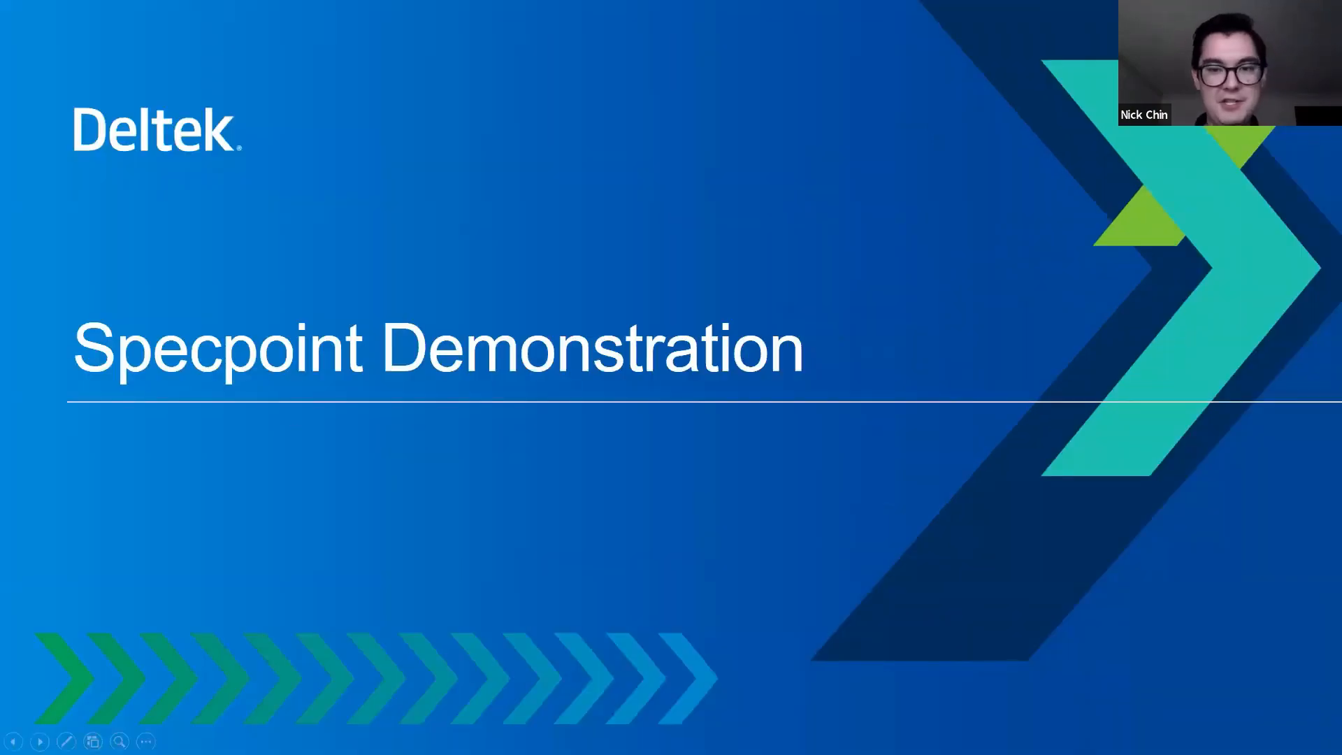
key(Right)
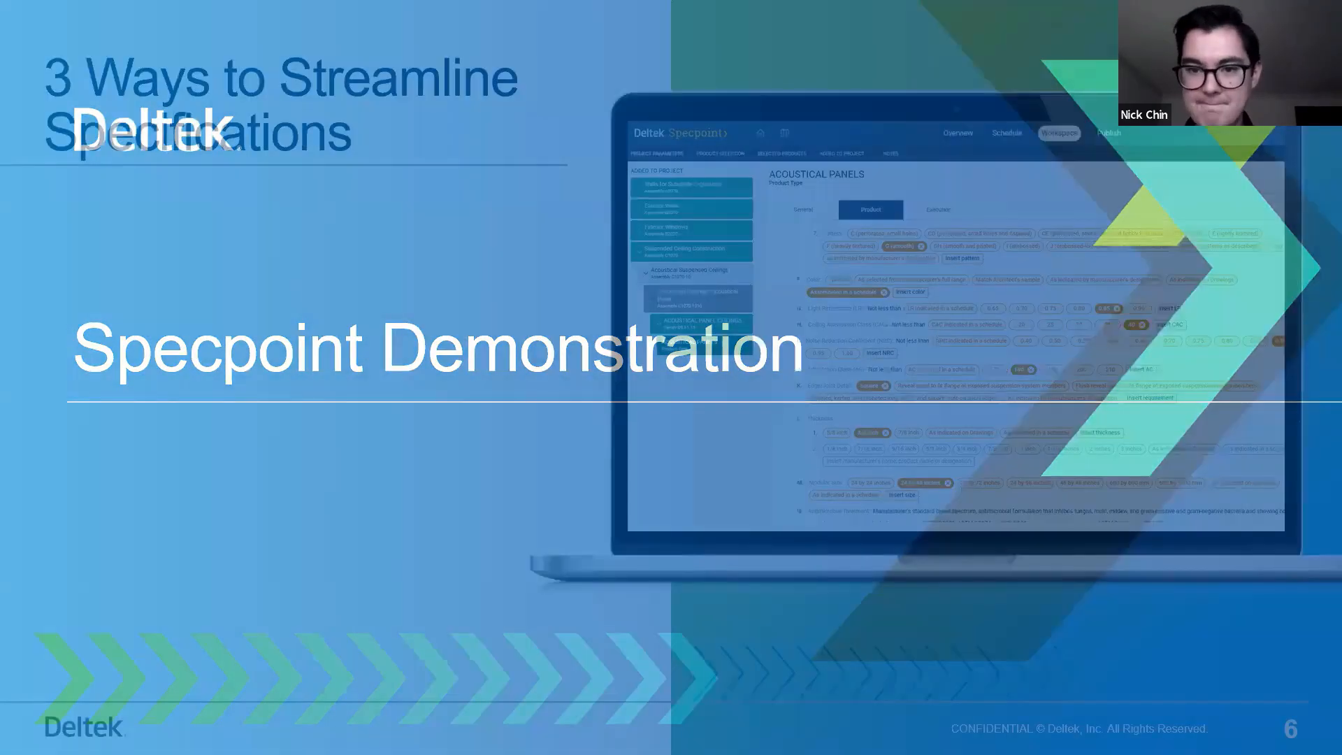